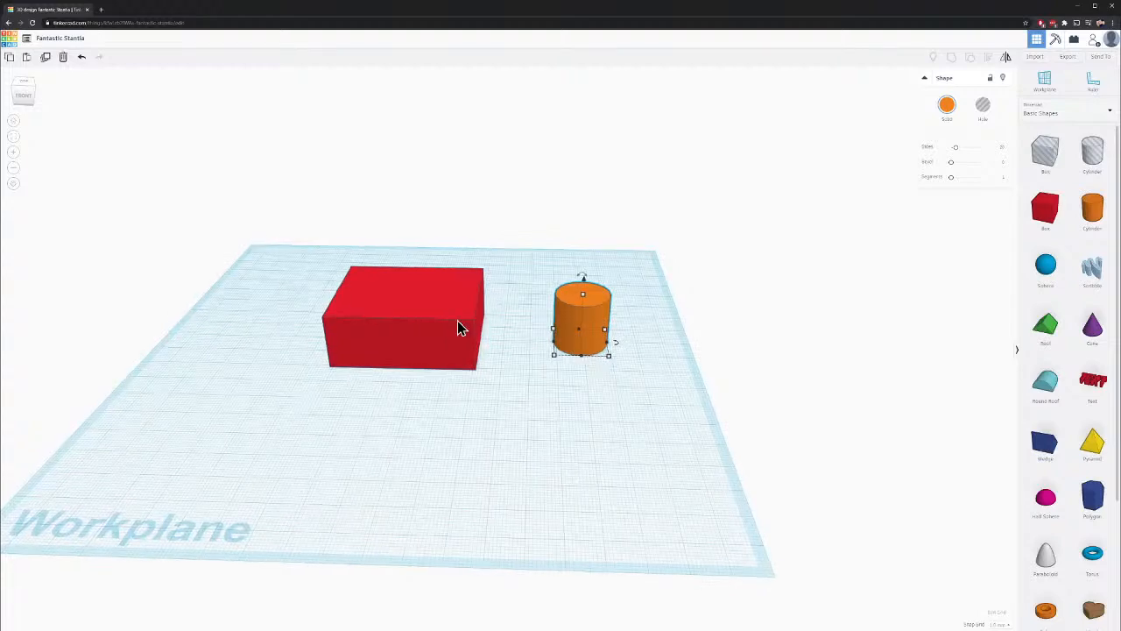
Add a hole box to the workplane so that it overlaps the red box, offset towards its front corner
{"action": "left_click_drag", "start_coordinate": [1046, 148], "coordinate": [531, 375]}
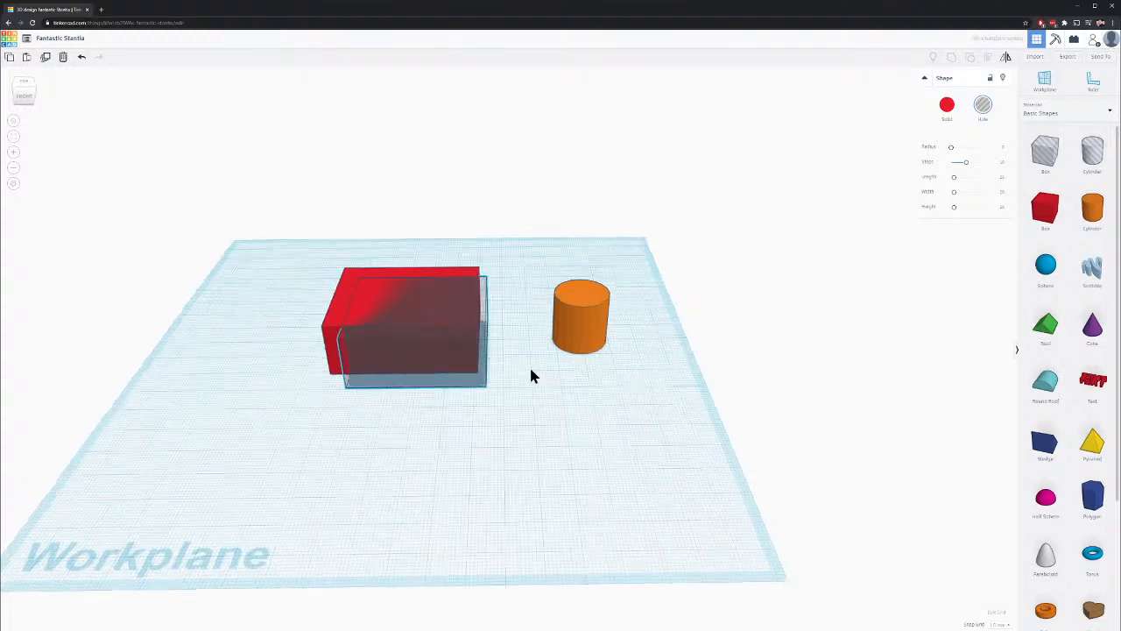
{"action": "right_click_drag", "start_coordinate": [531, 375], "coordinate": [553, 388]}
{"action": "left_click", "coordinate": [383, 395]}
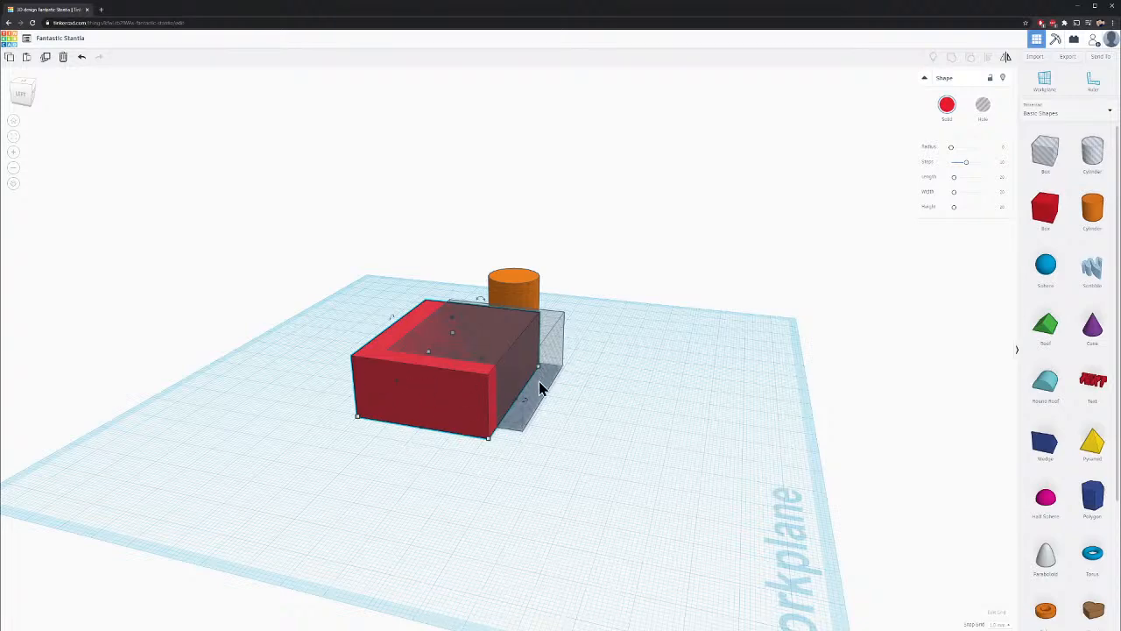
{"action": "left_click", "coordinate": [1050, 156]}
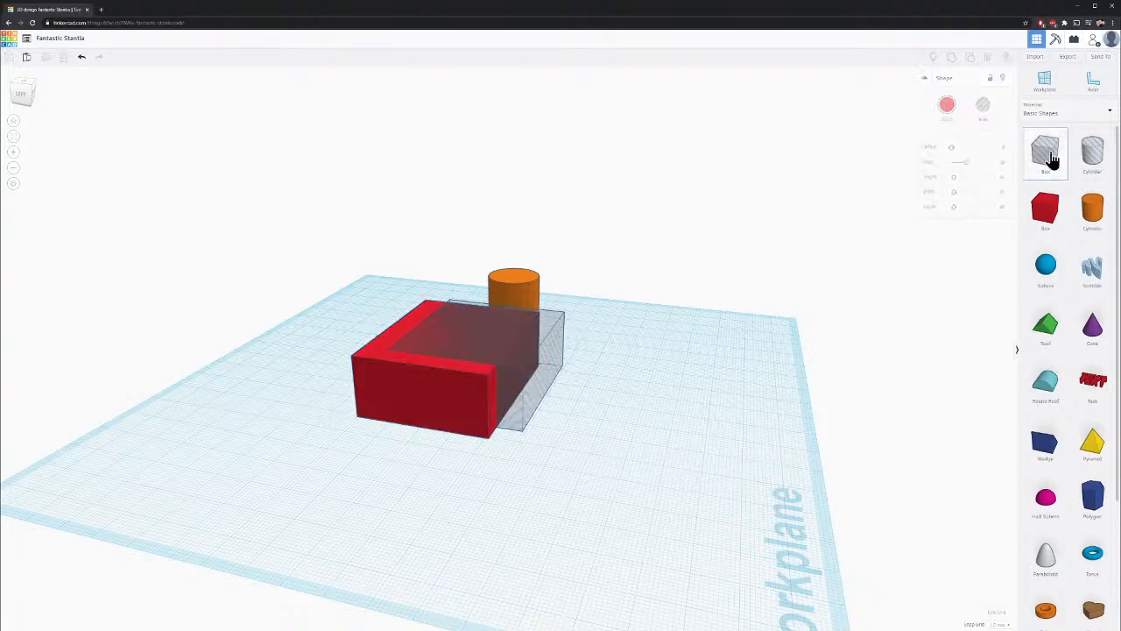
{"action": "left_click", "coordinate": [559, 429]}
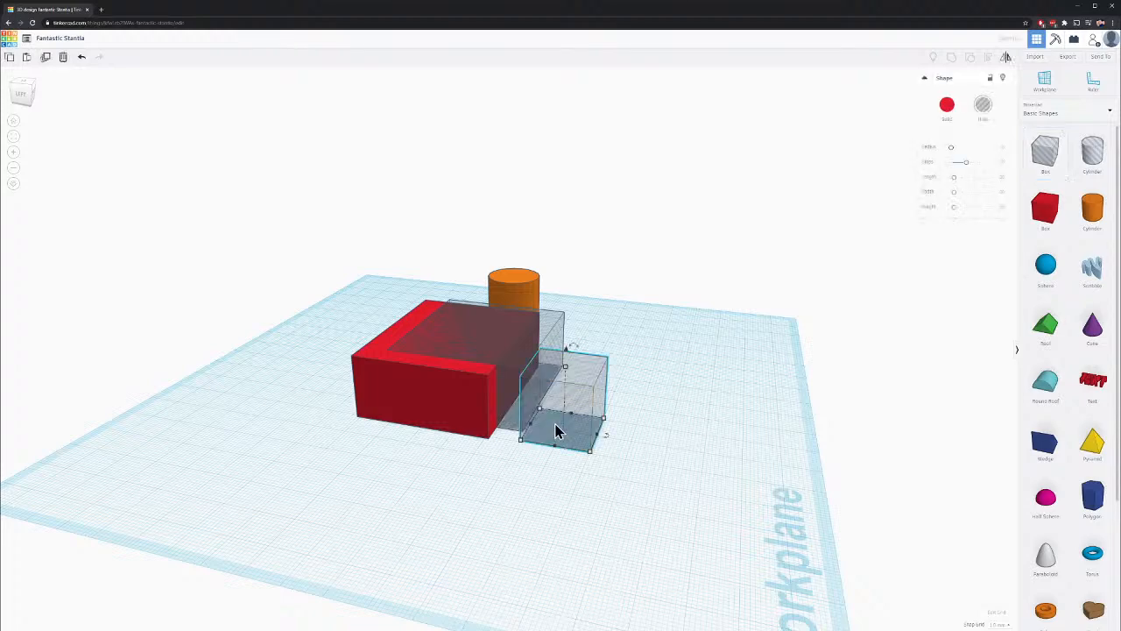
{"action": "left_click", "coordinate": [644, 359]}
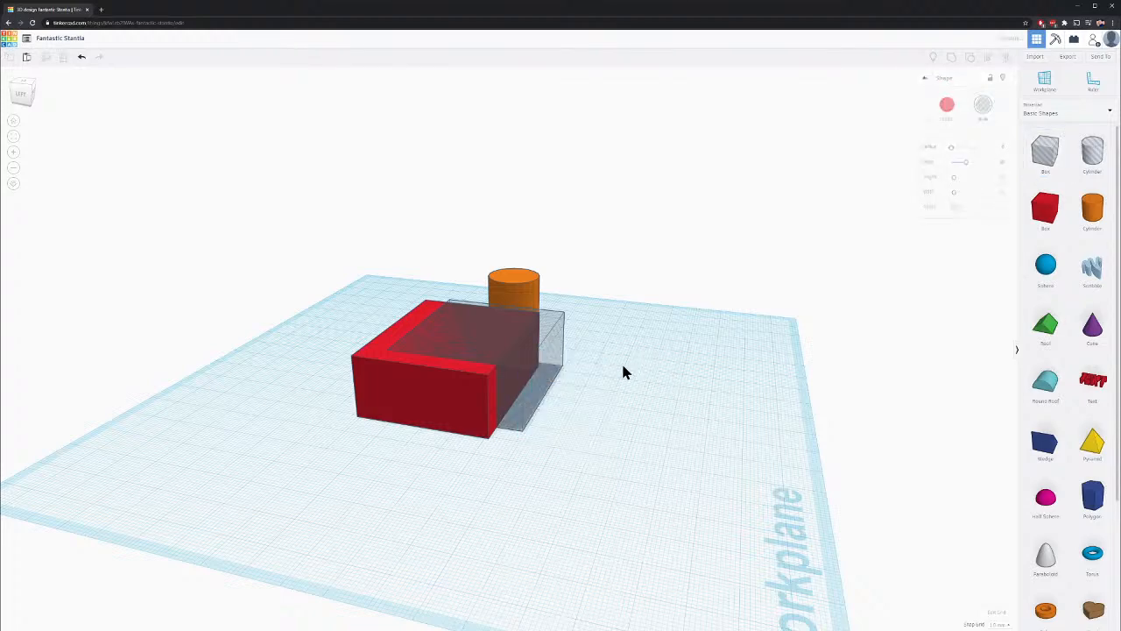
Resize the red box to 49 mm long and 30 mm deep
{"action": "right_click_drag", "start_coordinate": [623, 370], "coordinate": [173, 264]}
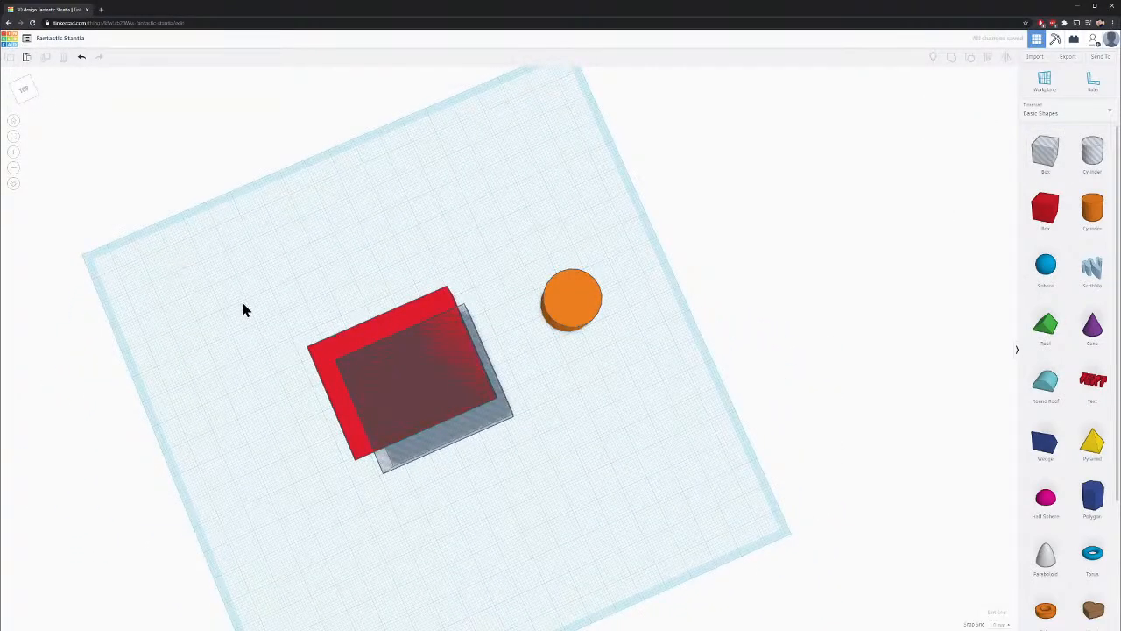
{"action": "left_click", "coordinate": [444, 383]}
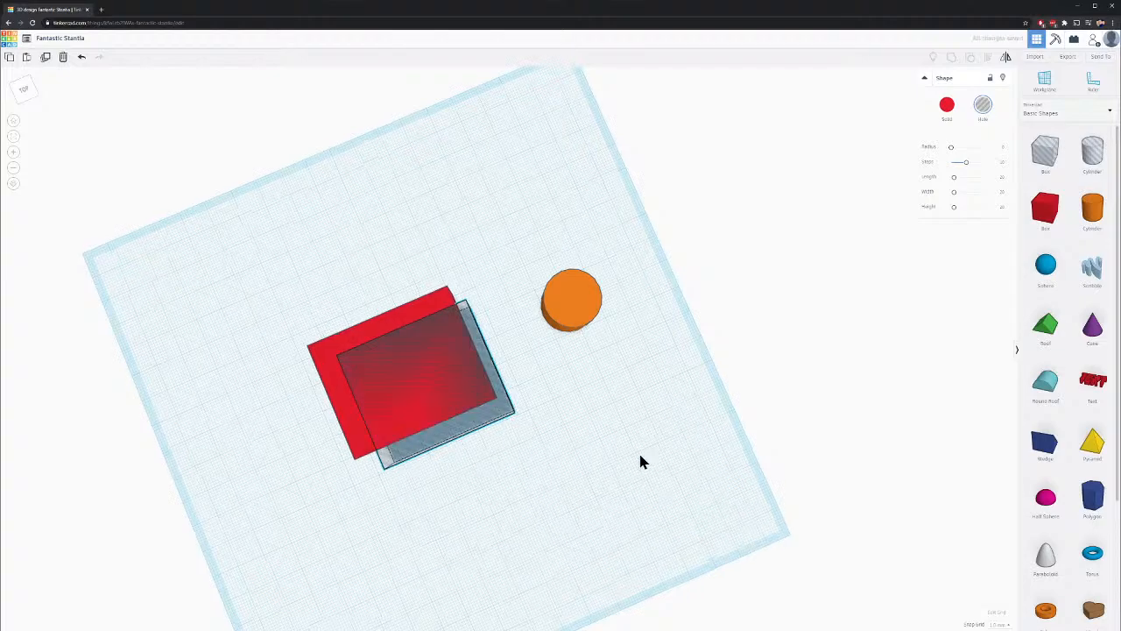
{"action": "right_click_drag", "start_coordinate": [640, 461], "coordinate": [523, 333]}
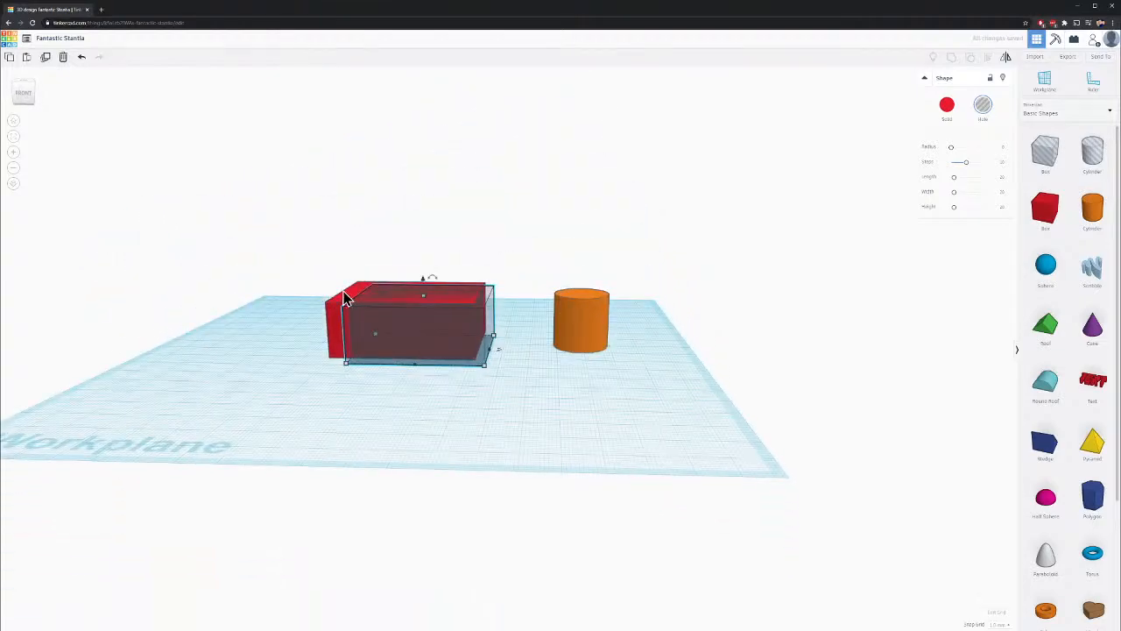
{"action": "right_click_drag", "start_coordinate": [458, 280], "coordinate": [396, 264]}
{"action": "left_click", "coordinate": [396, 265]}
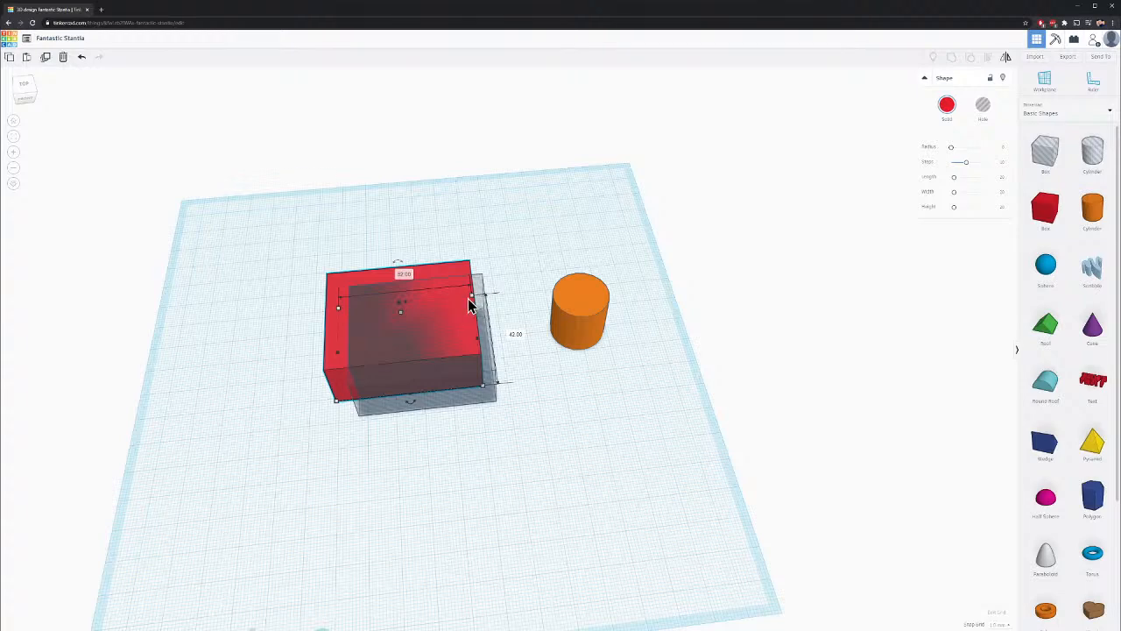
{"action": "left_click", "coordinate": [403, 273]}
{"action": "key", "text": "Return"}
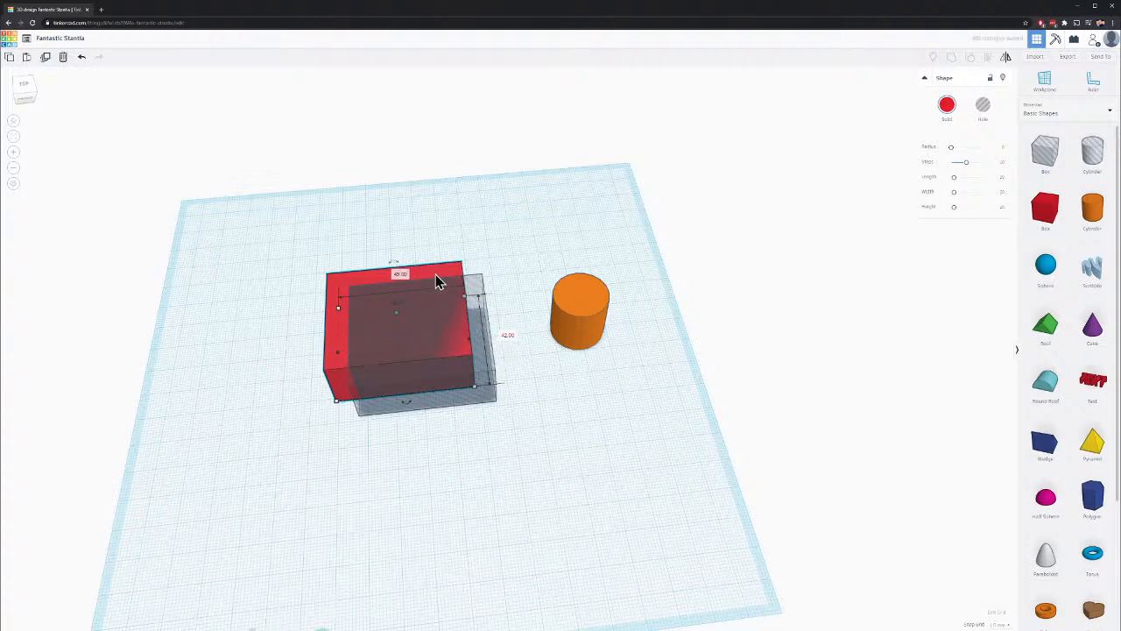
{"action": "left_click", "coordinate": [507, 336]}
{"action": "type", "text": "50"}
{"action": "key", "text": "Return"}
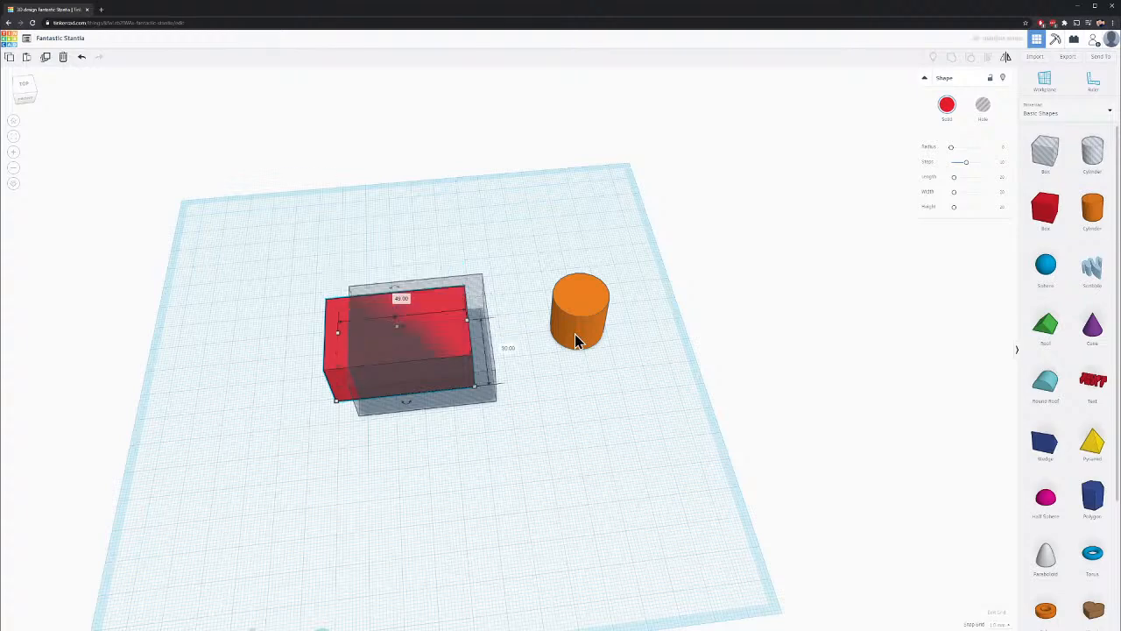
Move the hole box so it overlaps part of the red box and leaves two of its sides uncovered
{"action": "left_click_drag", "start_coordinate": [481, 324], "coordinate": [480, 343]}
{"action": "left_click", "coordinate": [356, 223]}
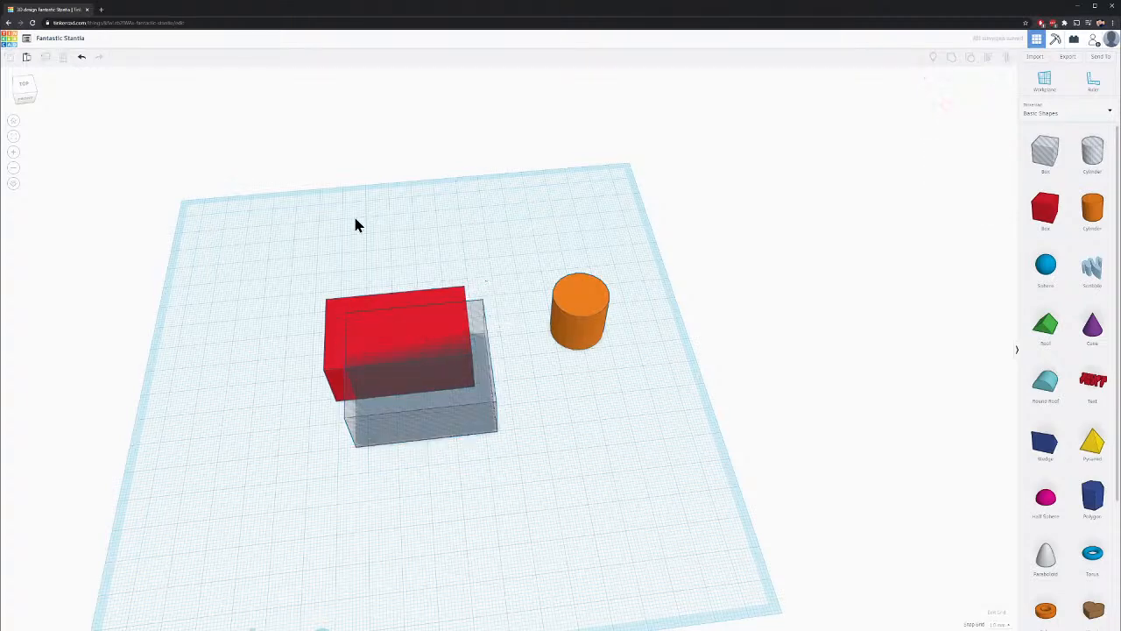
{"action": "right_click_drag", "start_coordinate": [355, 222], "coordinate": [480, 367]}
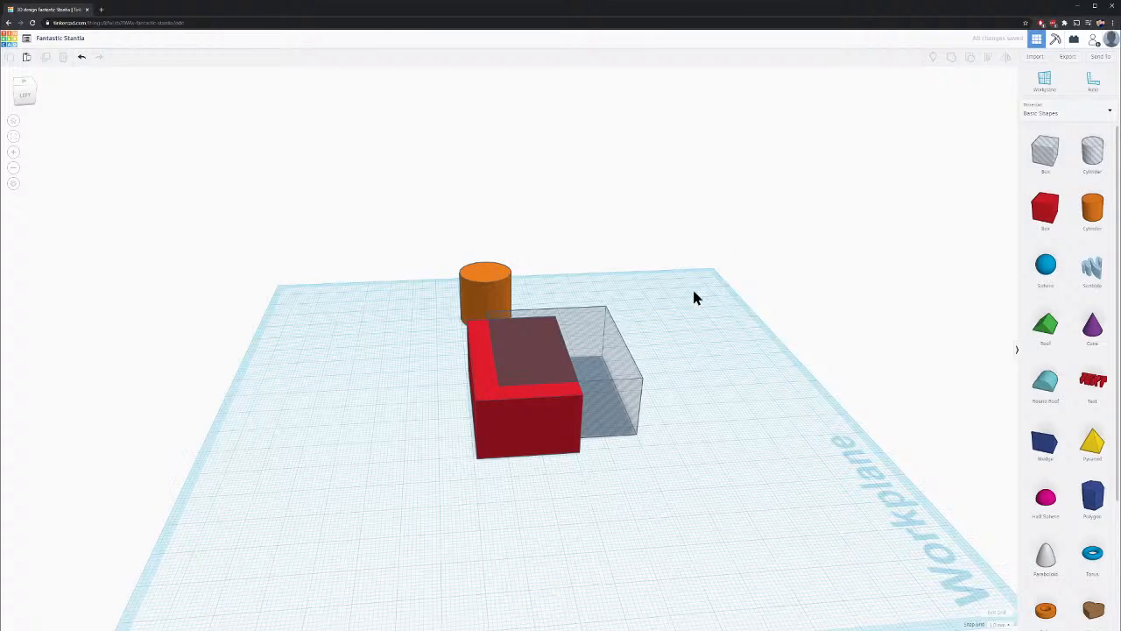
{"action": "right_click_drag", "start_coordinate": [693, 298], "coordinate": [518, 488]}
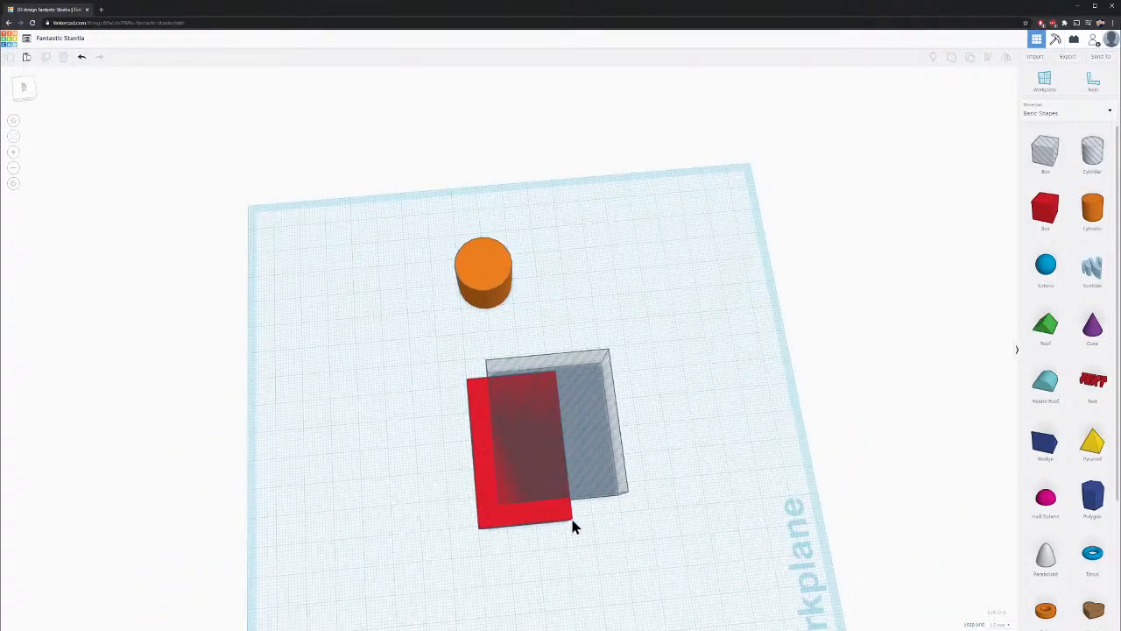
{"action": "mouse_move", "coordinate": [585, 398]}
{"action": "left_mouse_down"}
{"action": "mouse_move", "coordinate": [613, 395]}
{"action": "mouse_move", "coordinate": [588, 388]}
{"action": "left_mouse_up"}
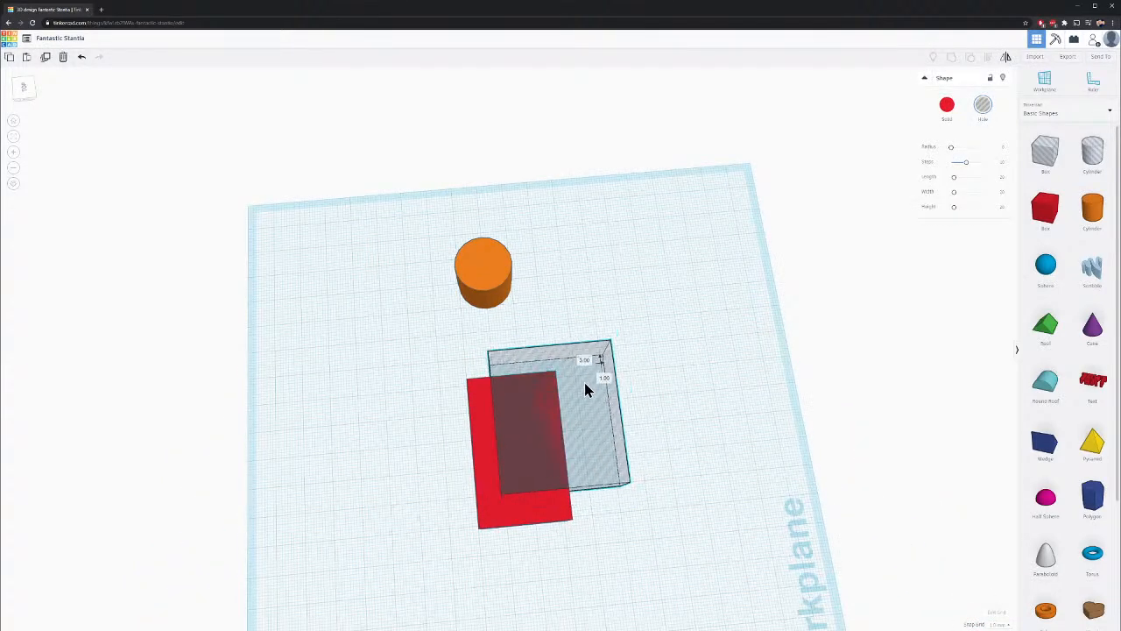
Place the ruler at the red box's outer corner to show the hole box's offsets and dimensions
{"action": "left_click", "coordinate": [1088, 86]}
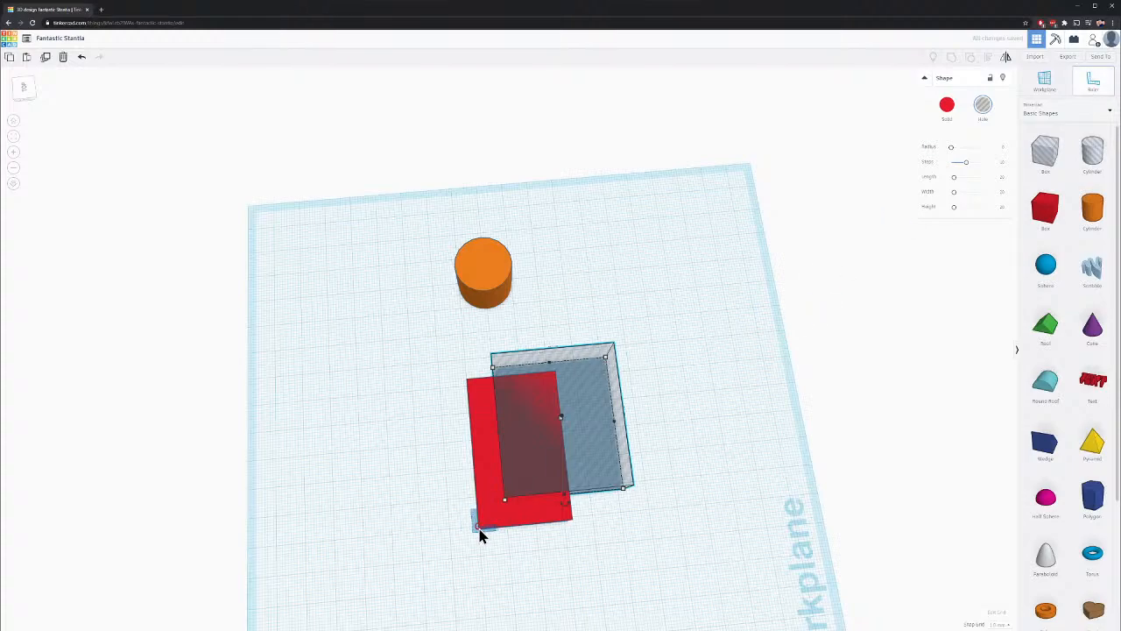
{"action": "scroll", "coordinate": [480, 529], "scroll_direction": "up", "scroll_amount": 5}
{"action": "scroll", "coordinate": [519, 467], "scroll_direction": "up", "scroll_amount": 2}
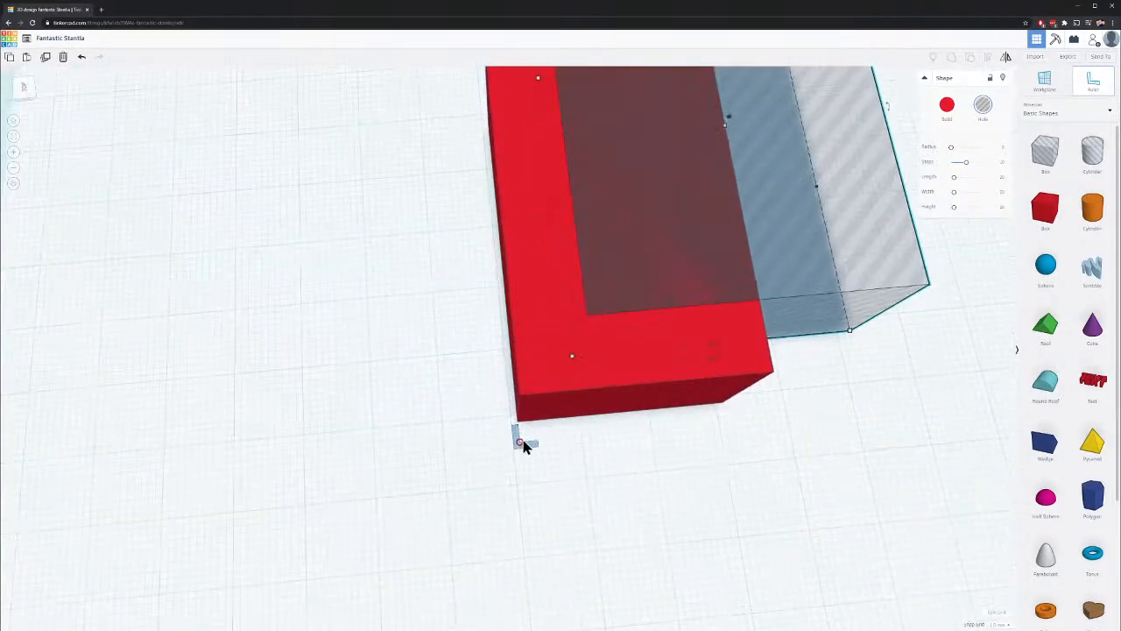
{"action": "left_click", "coordinate": [518, 422]}
{"action": "scroll", "coordinate": [788, 289], "scroll_direction": "down", "scroll_amount": 5}
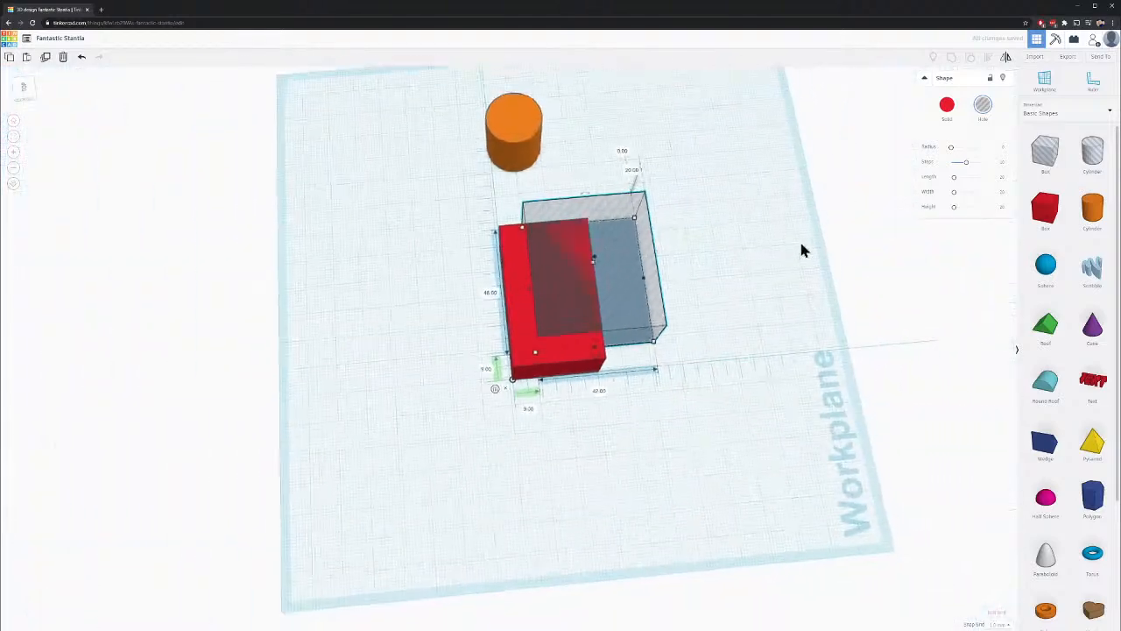
{"action": "scroll", "coordinate": [711, 306], "scroll_direction": "up", "scroll_amount": 3}
{"action": "middle_click_drag", "start_coordinate": [806, 415], "coordinate": [723, 455]}
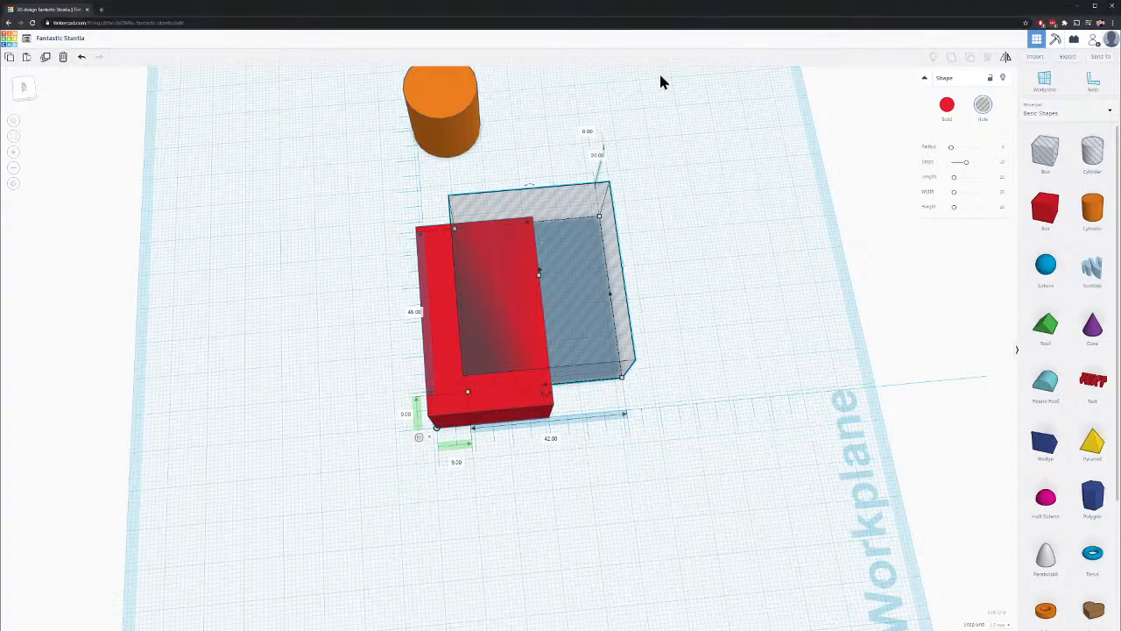
{"action": "scroll", "coordinate": [539, 342], "scroll_direction": "up", "scroll_amount": 6}
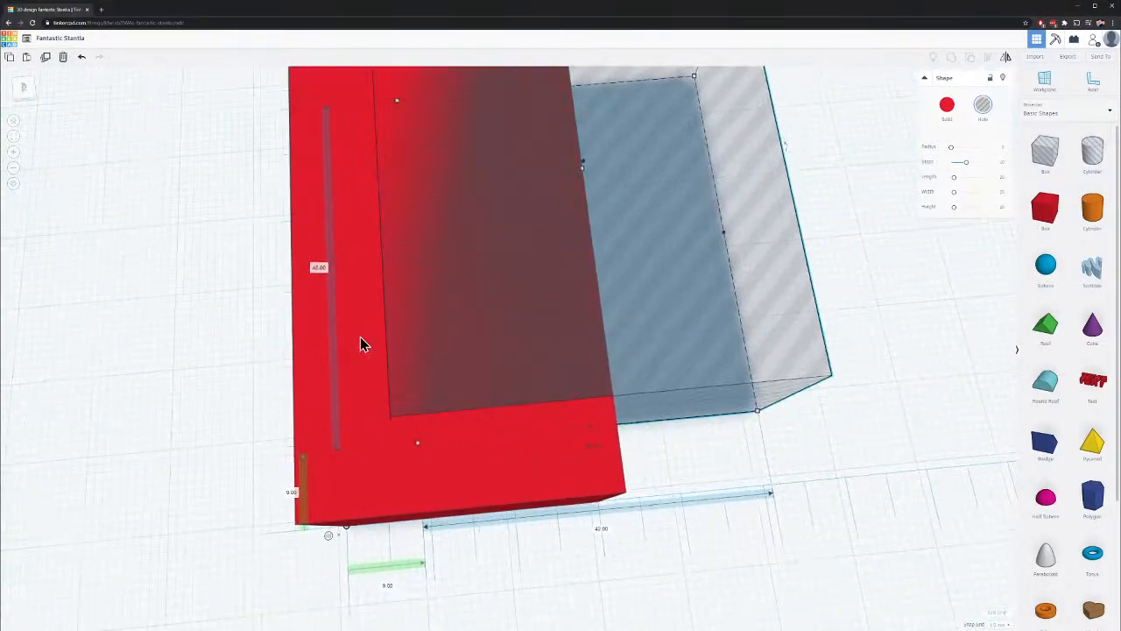
{"action": "scroll", "coordinate": [363, 507], "scroll_direction": "down", "scroll_amount": 5}
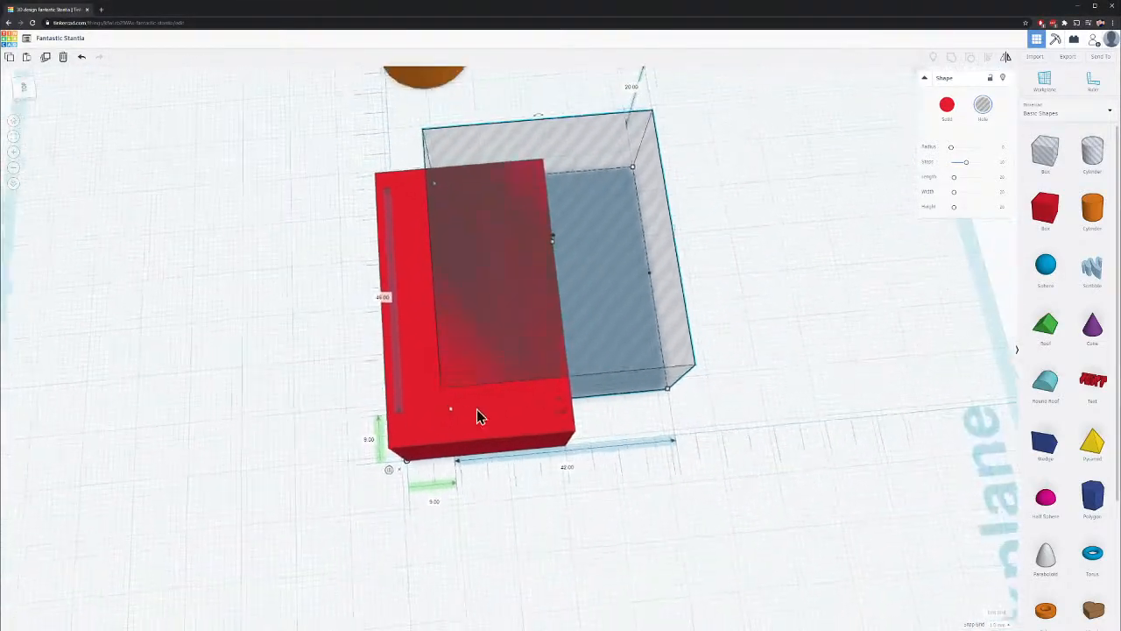
Move the hole box closer to the ruler corner and set its offsets from the ruler origin to 5 mm along both axes
{"action": "right_click_drag", "start_coordinate": [593, 529], "coordinate": [574, 511]}
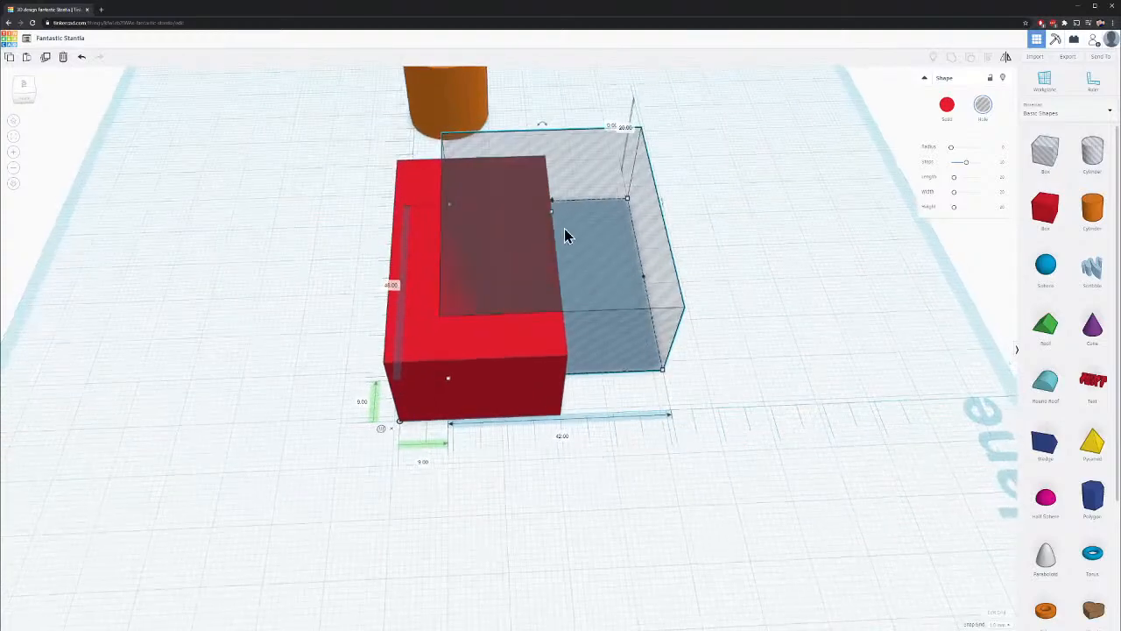
{"action": "left_click_drag", "start_coordinate": [613, 268], "coordinate": [585, 297]}
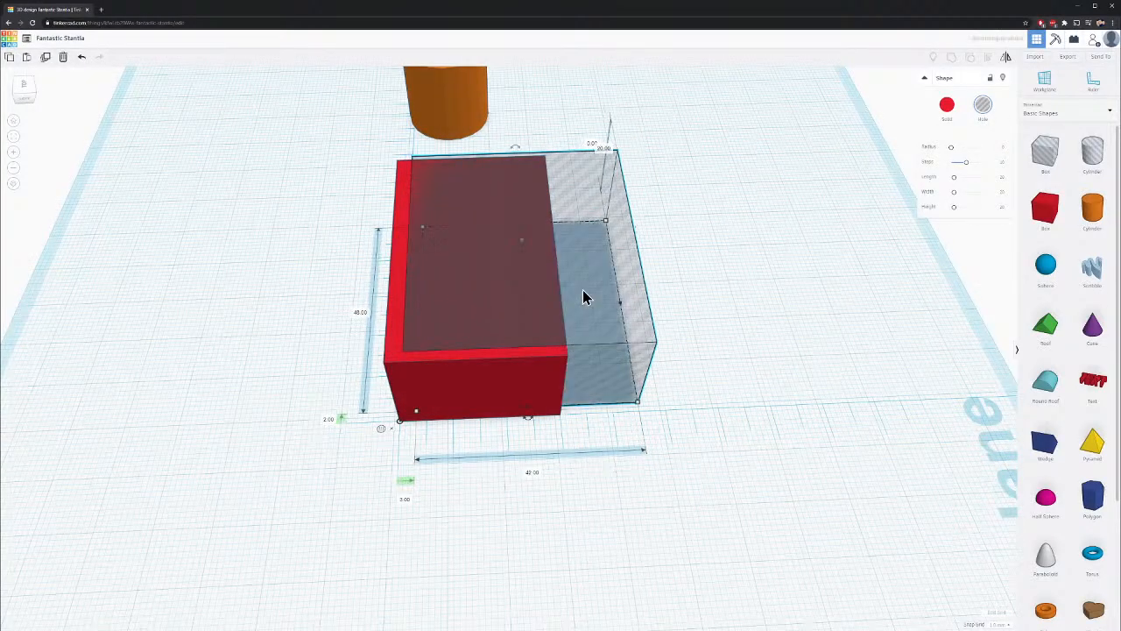
{"action": "right_click_drag", "start_coordinate": [592, 289], "coordinate": [582, 291]}
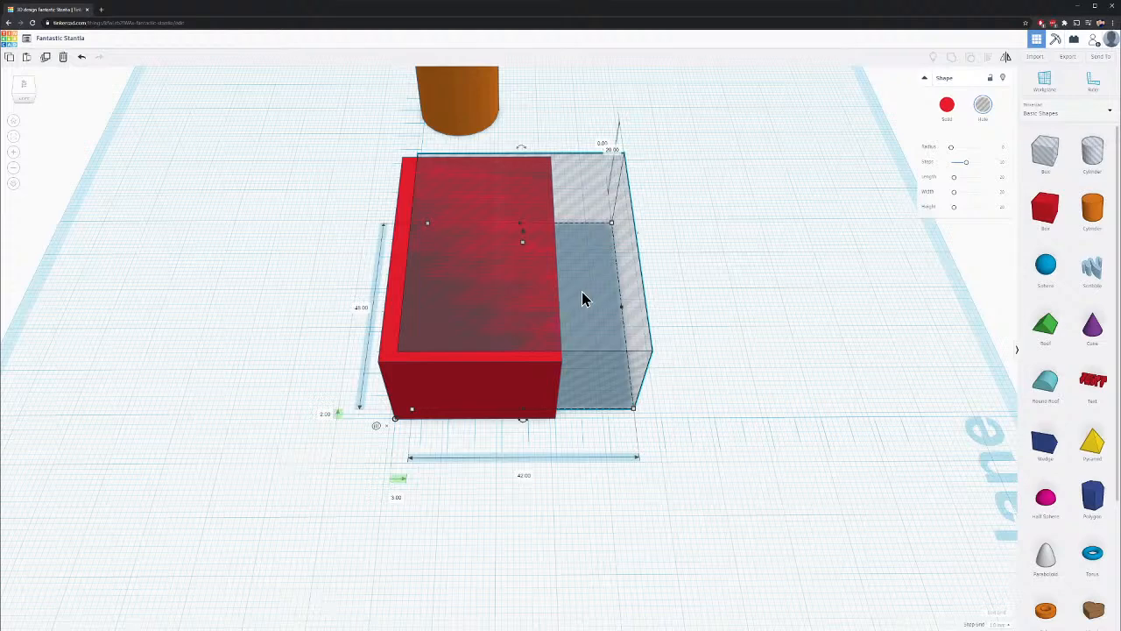
{"action": "left_click", "coordinate": [399, 497]}
{"action": "type", "text": "5"}
{"action": "key", "text": "Return"}
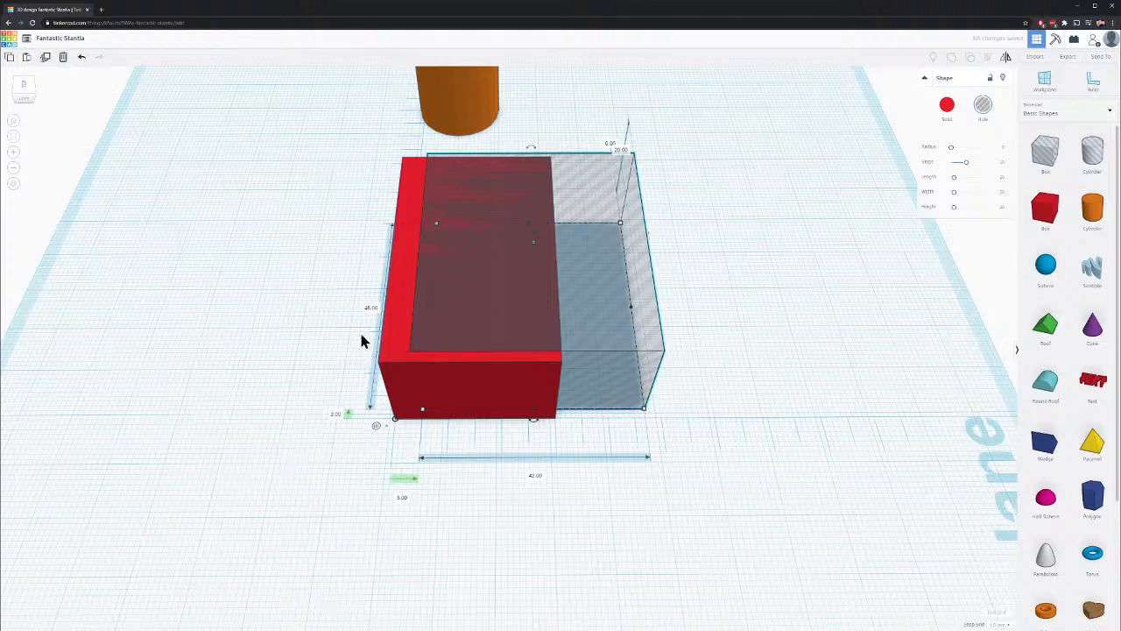
{"action": "left_click", "coordinate": [336, 413]}
{"action": "key", "text": "Return"}
{"action": "left_click", "coordinate": [316, 295]}
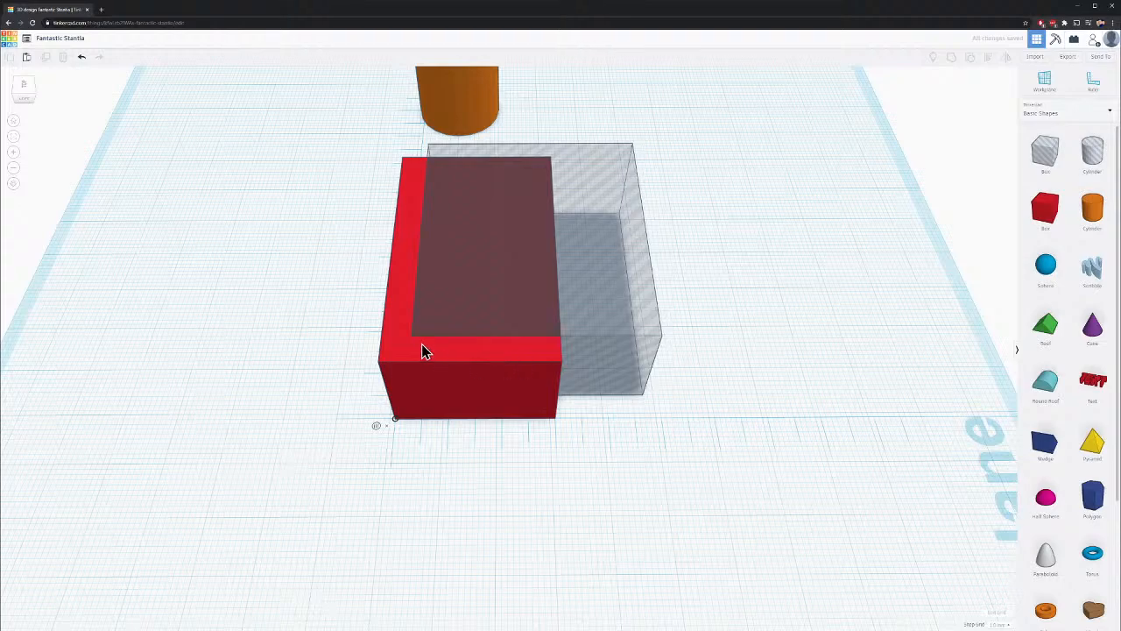
Set the red box's length to 45 mm
{"action": "right_click_drag", "start_coordinate": [488, 265], "coordinate": [533, 210]}
{"action": "left_click", "coordinate": [593, 221]}
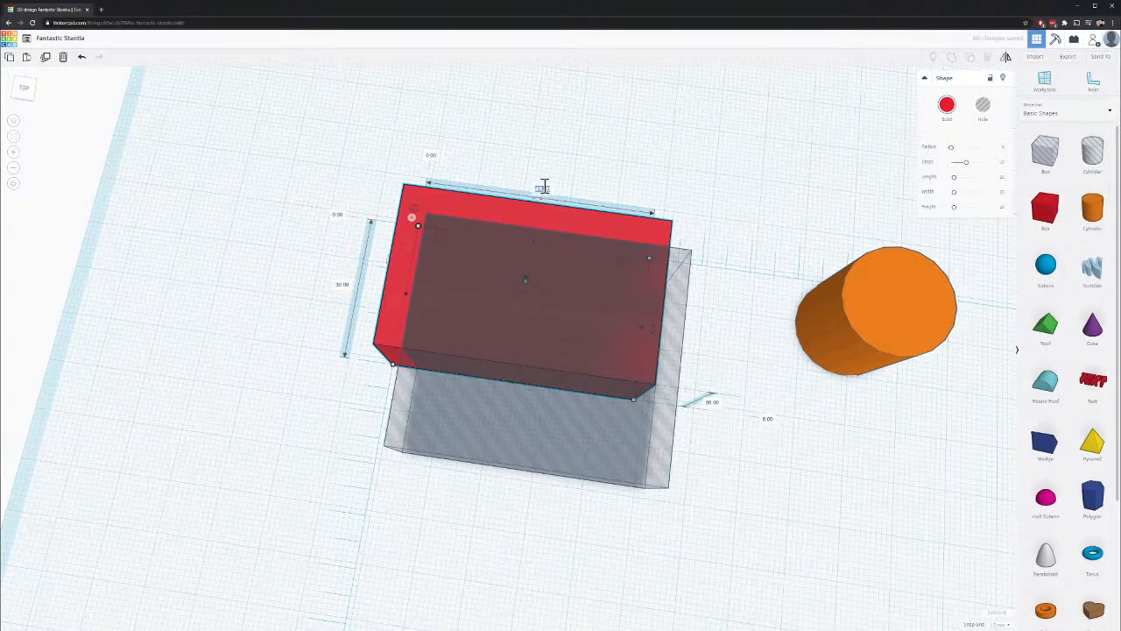
{"action": "key", "text": "Return"}
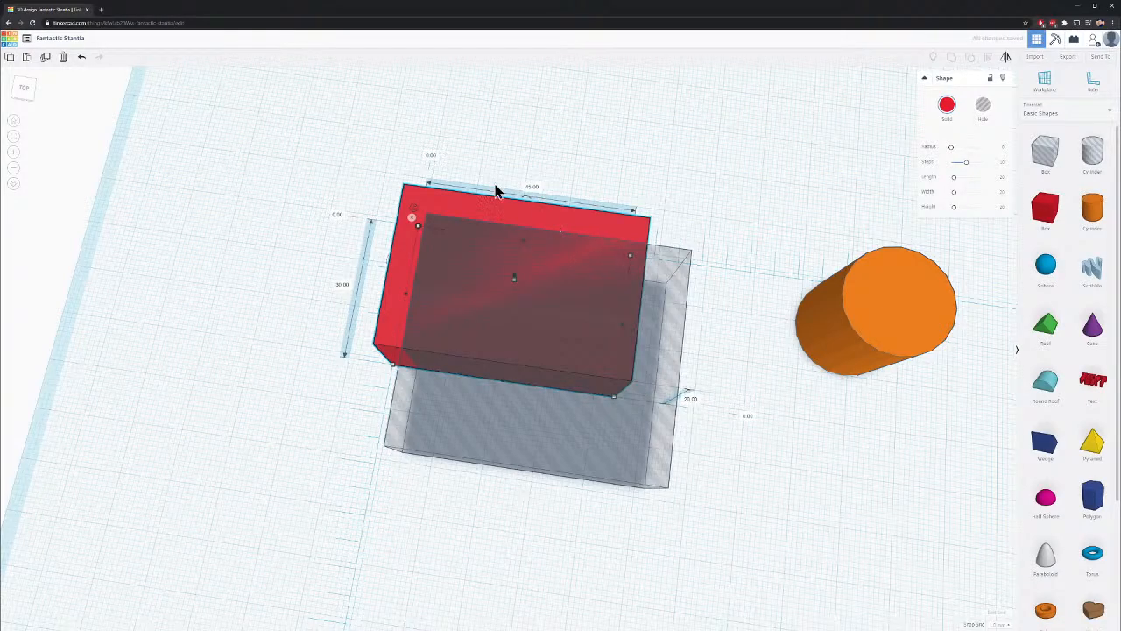
Group the red box with the hole box to cut it away, leaving an L-shaped wall
{"action": "right_click_drag", "start_coordinate": [285, 176], "coordinate": [660, 450]}
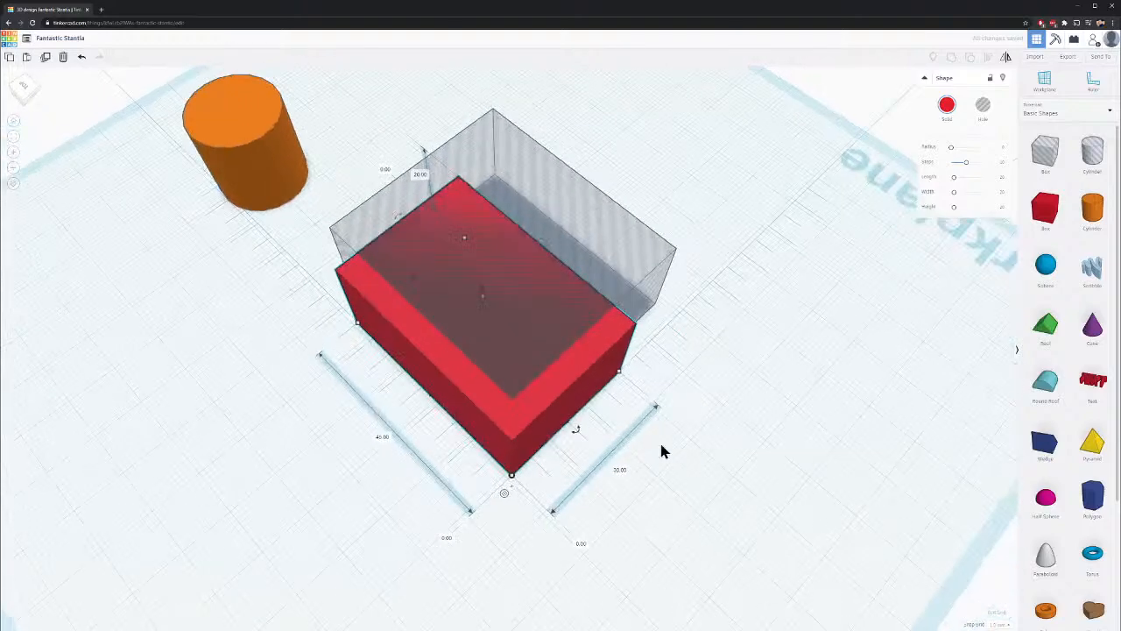
{"action": "right_click_drag", "start_coordinate": [366, 468], "coordinate": [431, 406]}
{"action": "right_click_drag", "start_coordinate": [692, 538], "coordinate": [476, 248]}
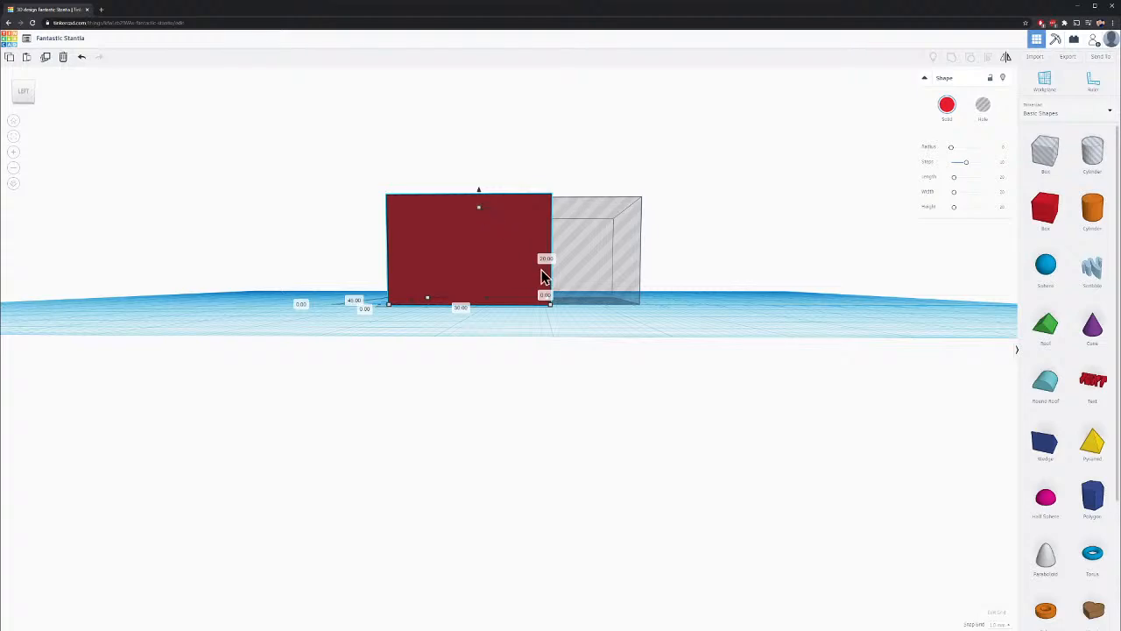
{"action": "right_click_drag", "start_coordinate": [543, 265], "coordinate": [375, 161]}
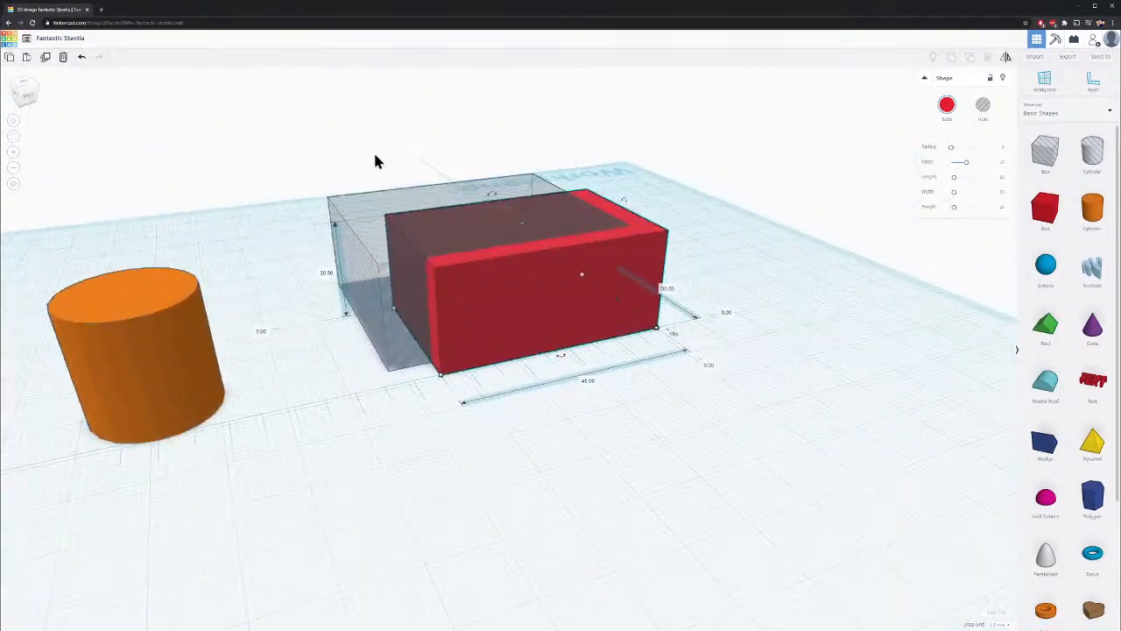
{"action": "left_click", "coordinate": [830, 359]}
{"action": "left_click_drag", "start_coordinate": [442, 132], "coordinate": [718, 358]}
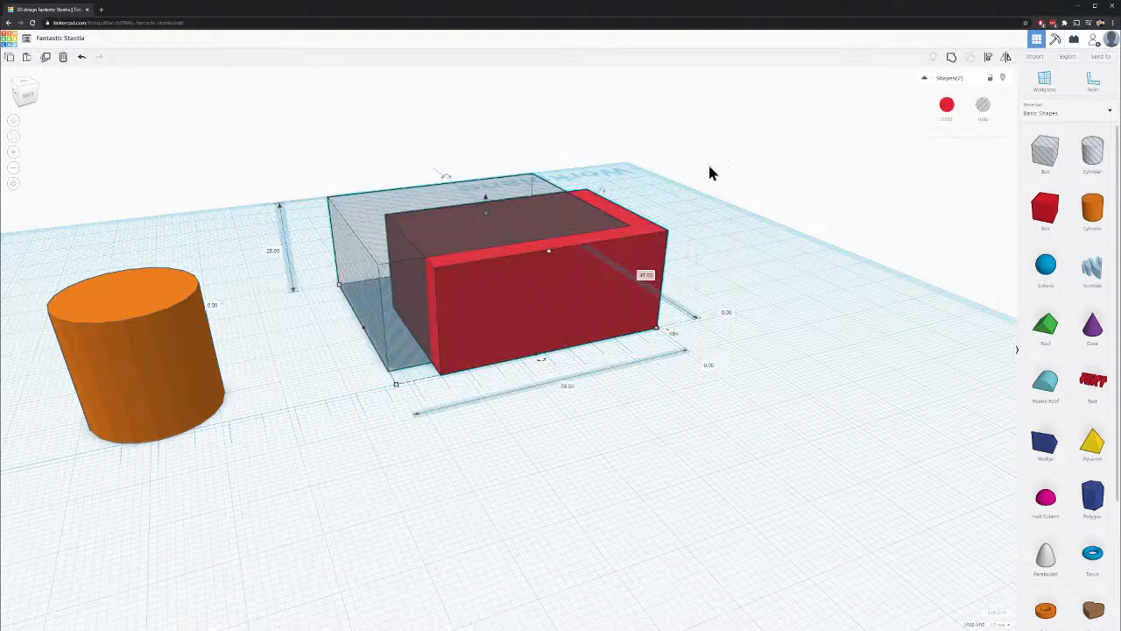
{"action": "left_click", "coordinate": [989, 59]}
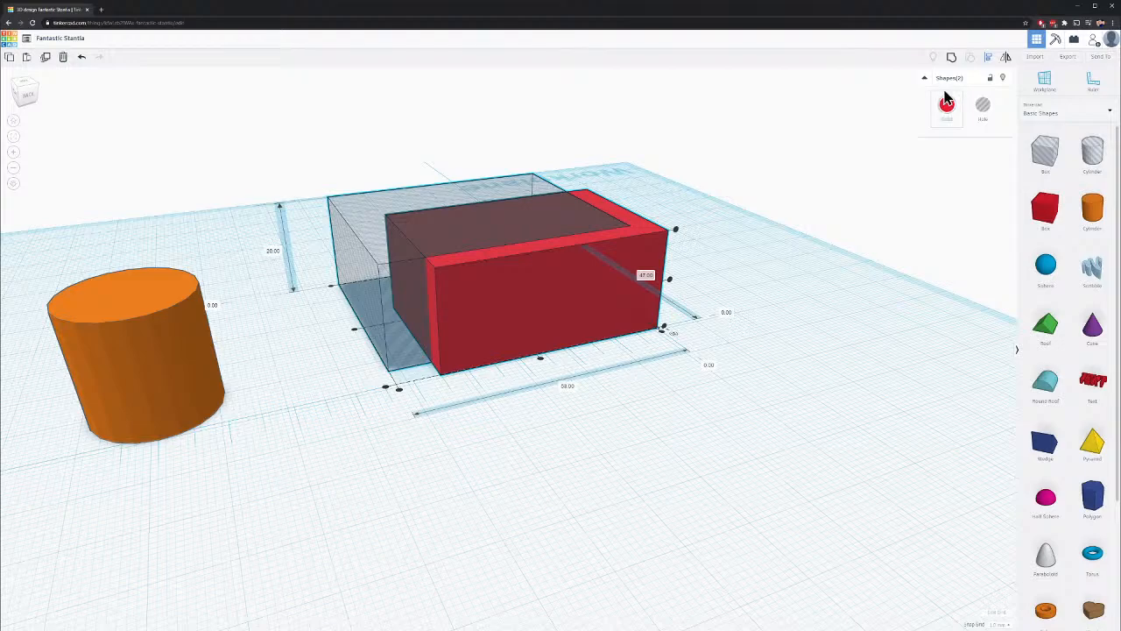
{"action": "right_click_drag", "start_coordinate": [896, 125], "coordinate": [869, 146]}
{"action": "left_click", "coordinate": [970, 56]}
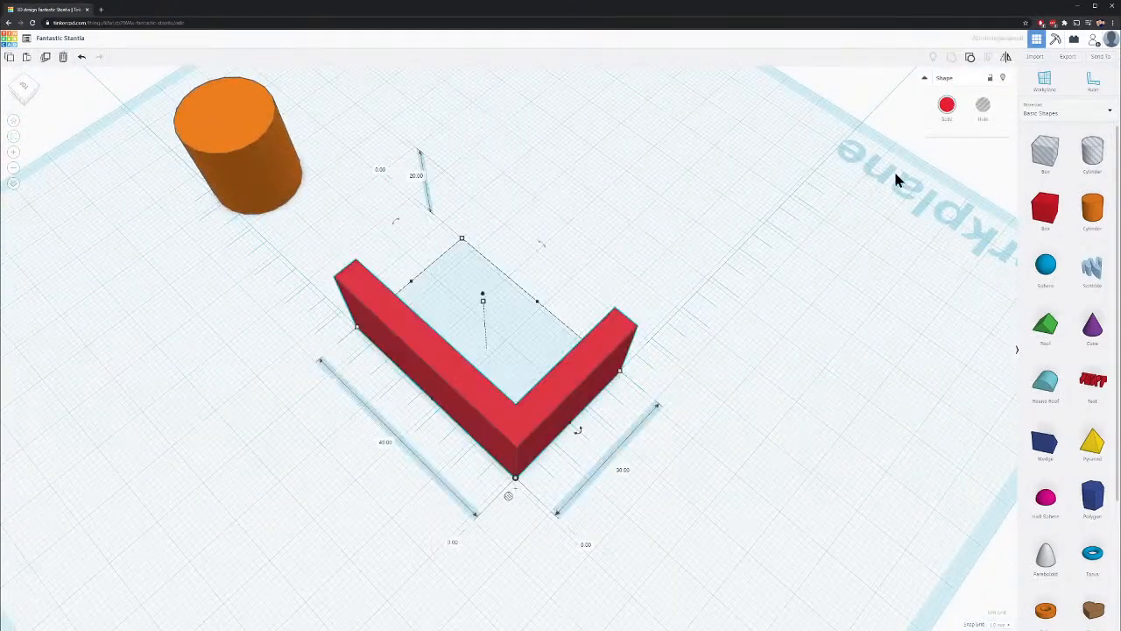
{"action": "right_click_drag", "start_coordinate": [713, 353], "coordinate": [589, 438]}
{"action": "scroll", "coordinate": [588, 434], "scroll_direction": "up", "scroll_amount": 5}
{"action": "left_click", "coordinate": [596, 242]}
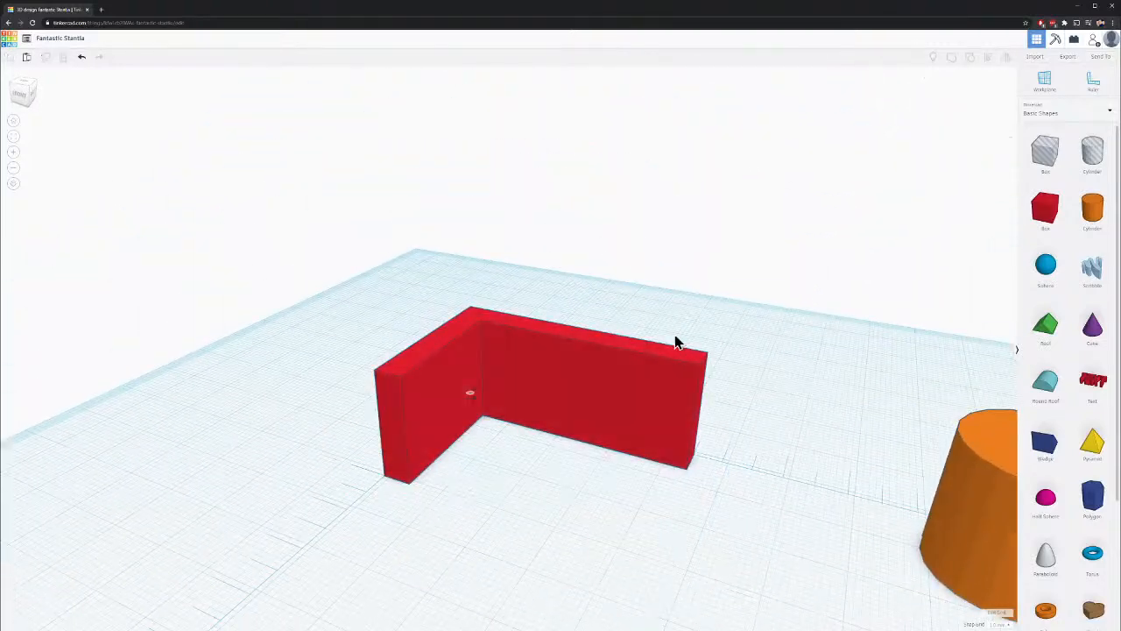
Move the orange cylinder beside the inner corner of the L-shaped wall and turn it into a hole
{"action": "right_click_drag", "start_coordinate": [930, 380], "coordinate": [655, 326]}
{"action": "left_click", "coordinate": [839, 456]}
{"action": "left_click_drag", "start_coordinate": [856, 499], "coordinate": [376, 333]}
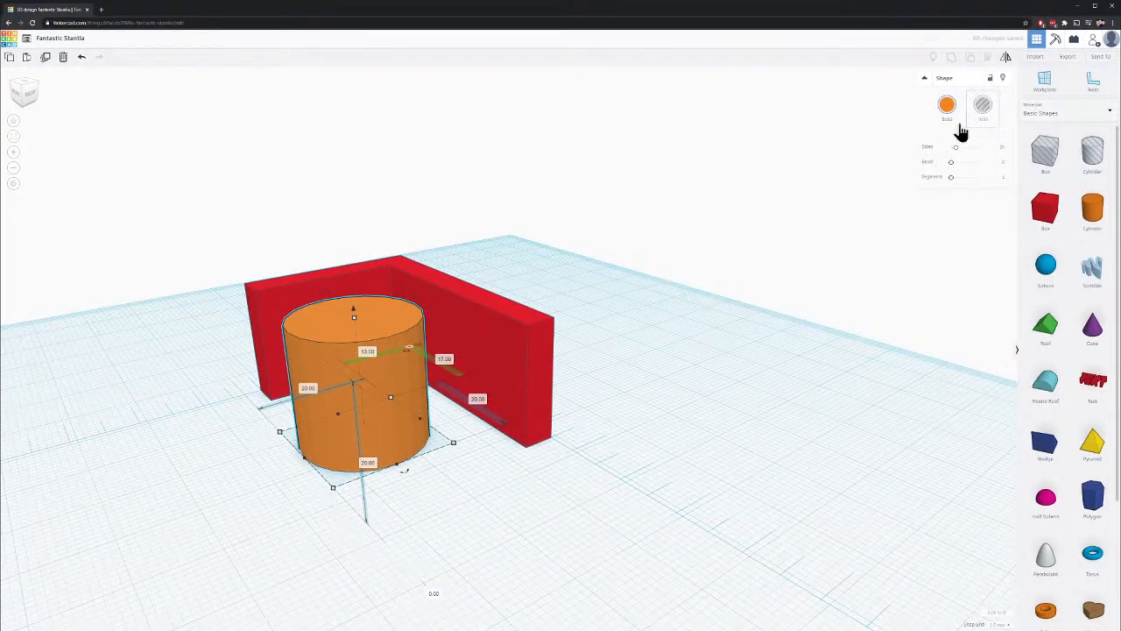
{"action": "left_click", "coordinate": [982, 107]}
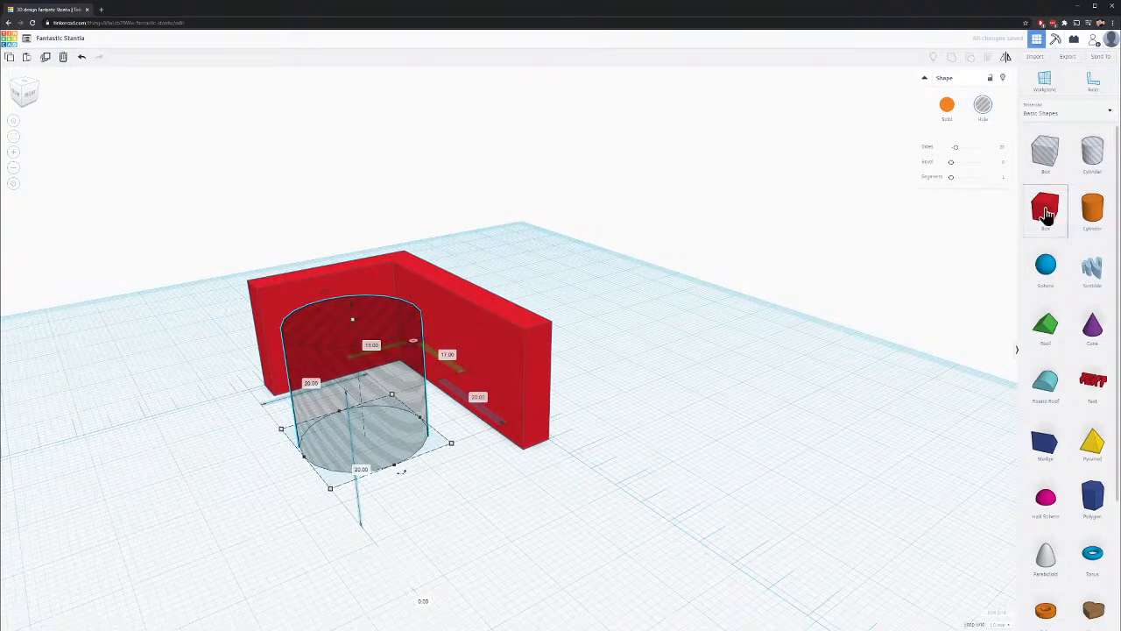
Place a paraboloid in front of the wall, try it as both hole and solid, and delete it
{"action": "scroll", "coordinate": [1051, 350], "scroll_direction": "down", "scroll_amount": 3}
{"action": "left_click_drag", "start_coordinate": [1046, 375], "coordinate": [451, 525]}
{"action": "left_click", "coordinate": [984, 107]}
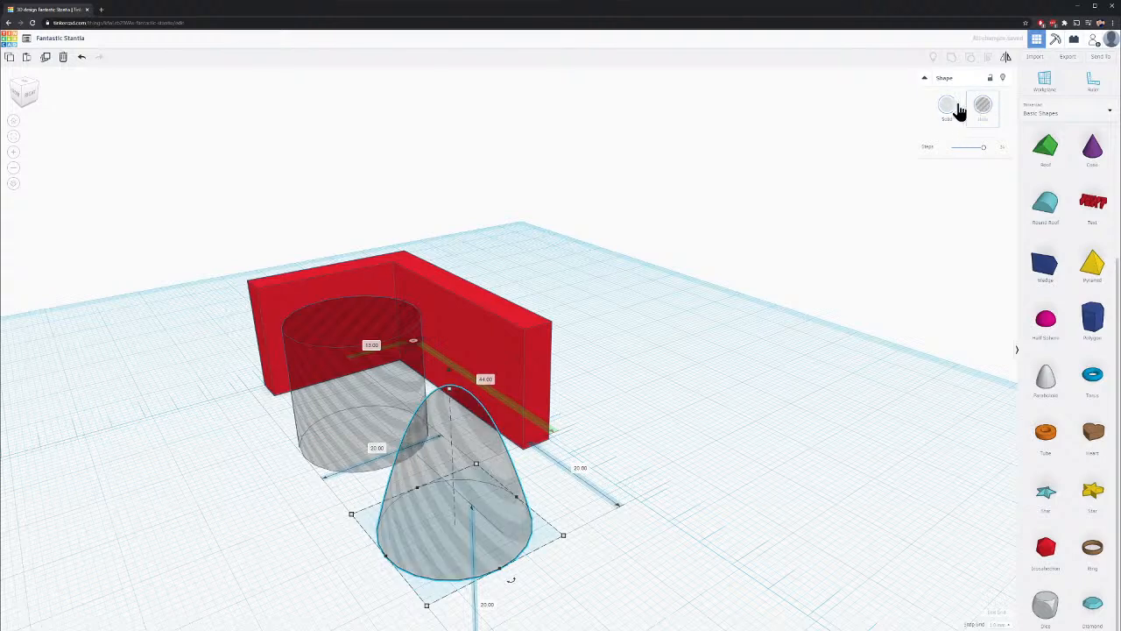
{"action": "left_click", "coordinate": [947, 106]}
{"action": "left_click", "coordinate": [1019, 174]}
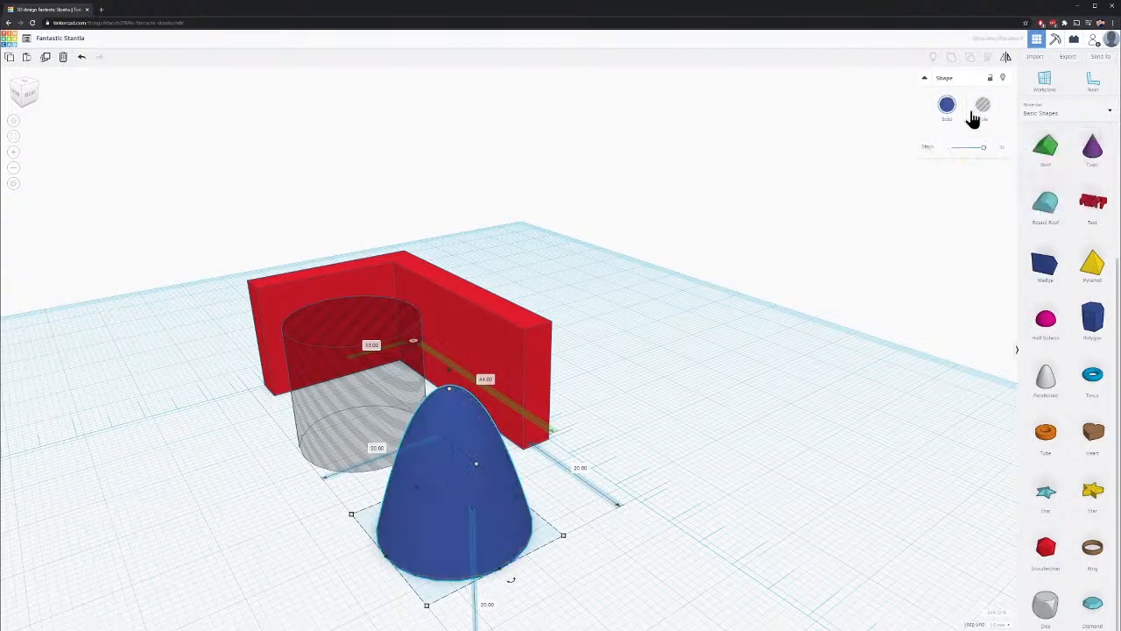
{"action": "left_click", "coordinate": [985, 106]}
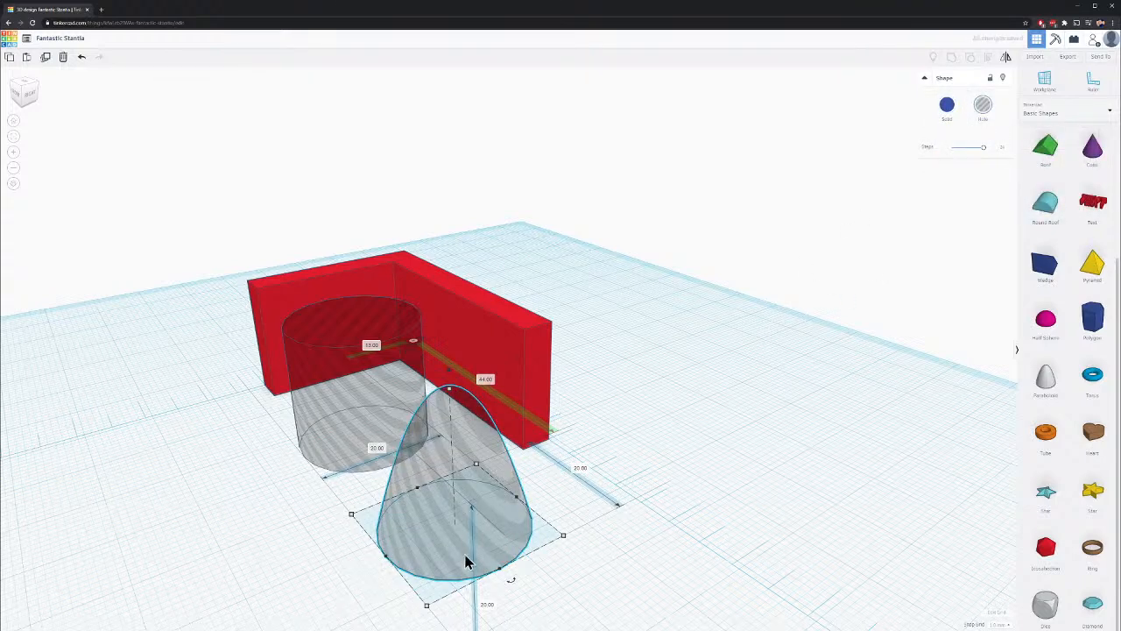
{"action": "key", "text": "Delete"}
Set the hole cylinder's width and length to 4.2 mm each
{"action": "right_click_drag", "start_coordinate": [408, 493], "coordinate": [356, 361]}
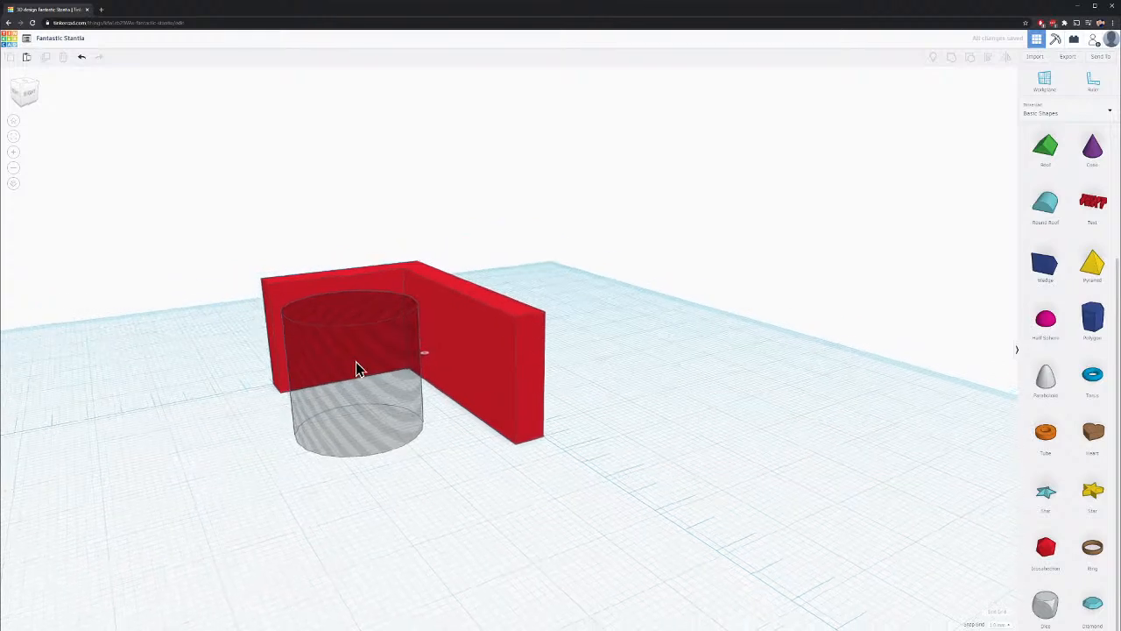
{"action": "left_click", "coordinate": [372, 311]}
{"action": "right_click_drag", "start_coordinate": [364, 324], "coordinate": [395, 475]}
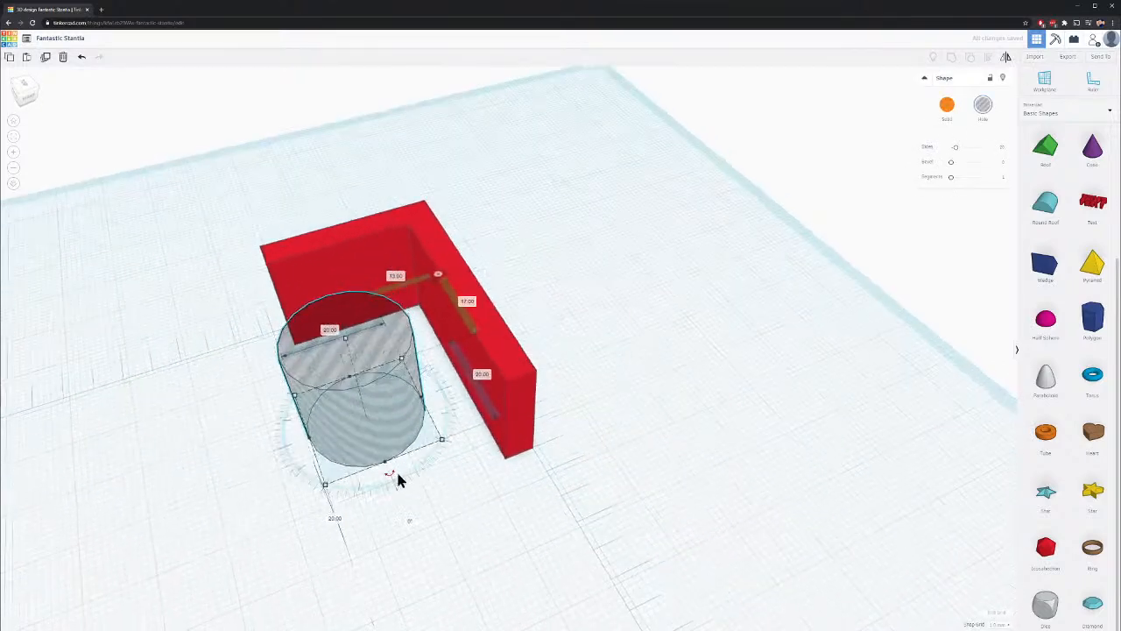
{"action": "mouse_move", "coordinate": [393, 473]}
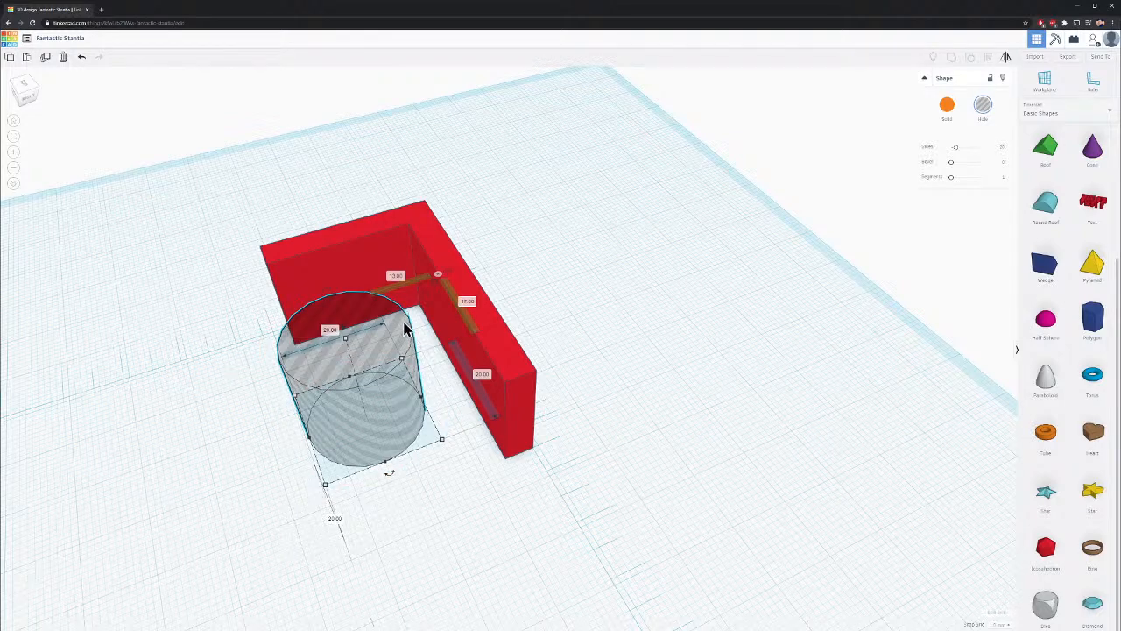
{"action": "left_click", "coordinate": [330, 331]}
{"action": "type", "text": "4.2"}
{"action": "key", "text": "Return"}
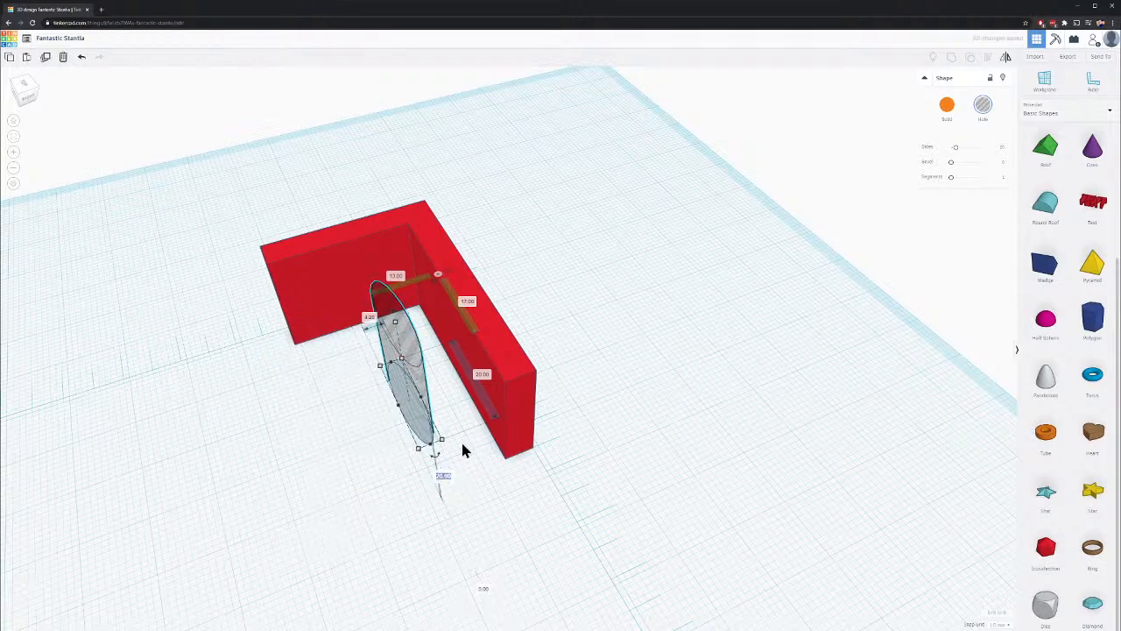
{"action": "right_click_drag", "start_coordinate": [465, 450], "coordinate": [408, 420]}
{"action": "right_click_drag", "start_coordinate": [420, 345], "coordinate": [519, 380]}
{"action": "left_click", "coordinate": [501, 366]}
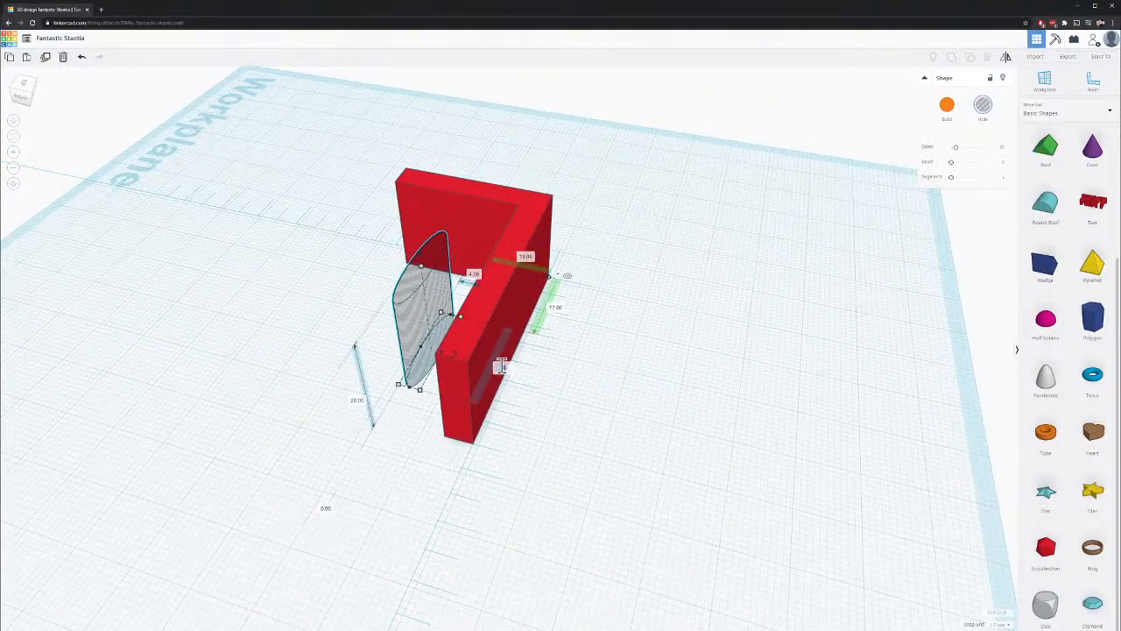
{"action": "type", "text": "4.2"}
{"action": "key", "text": "Return"}
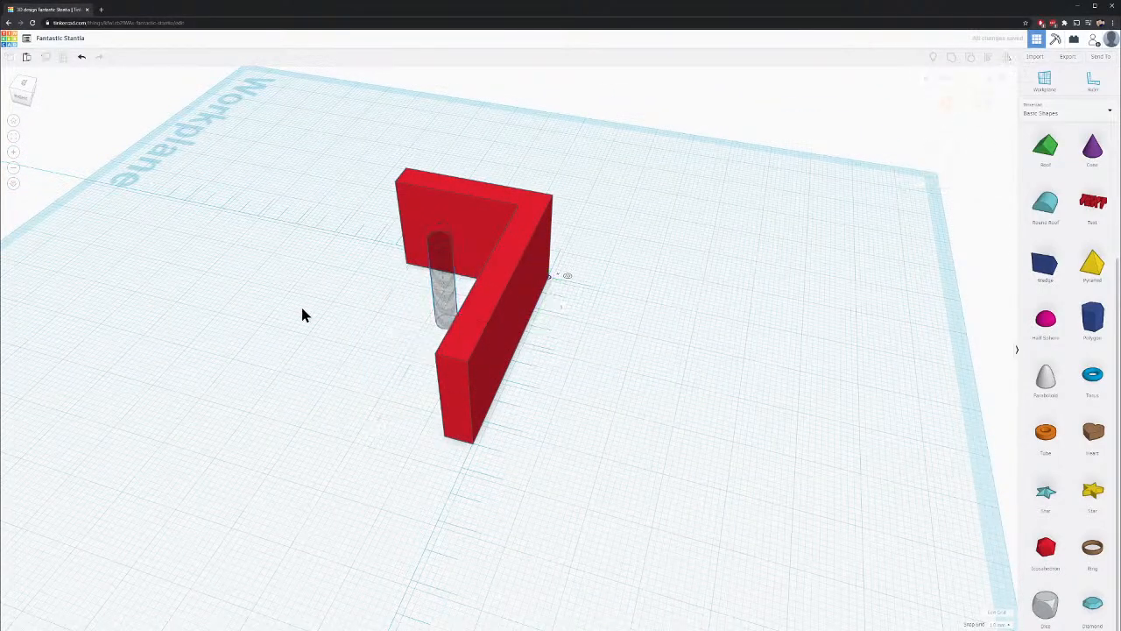
Rotate the hole cylinder 90° onto its side and move it so it passes through the long wall
{"action": "right_click_drag", "start_coordinate": [303, 310], "coordinate": [400, 370]}
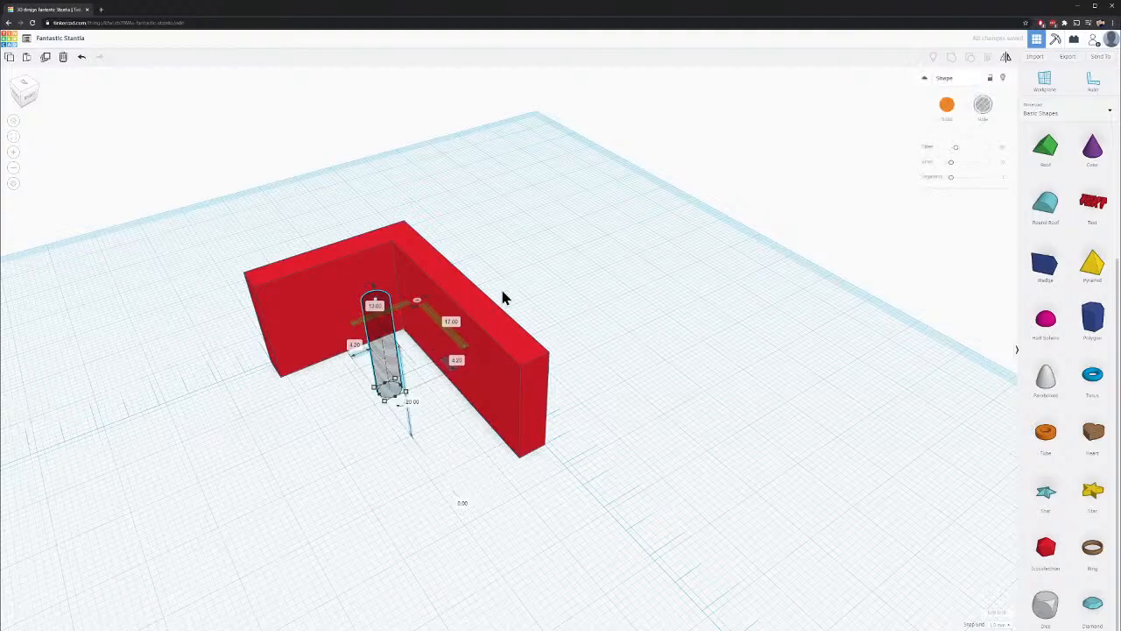
{"action": "right_click_drag", "start_coordinate": [404, 346], "coordinate": [378, 299]}
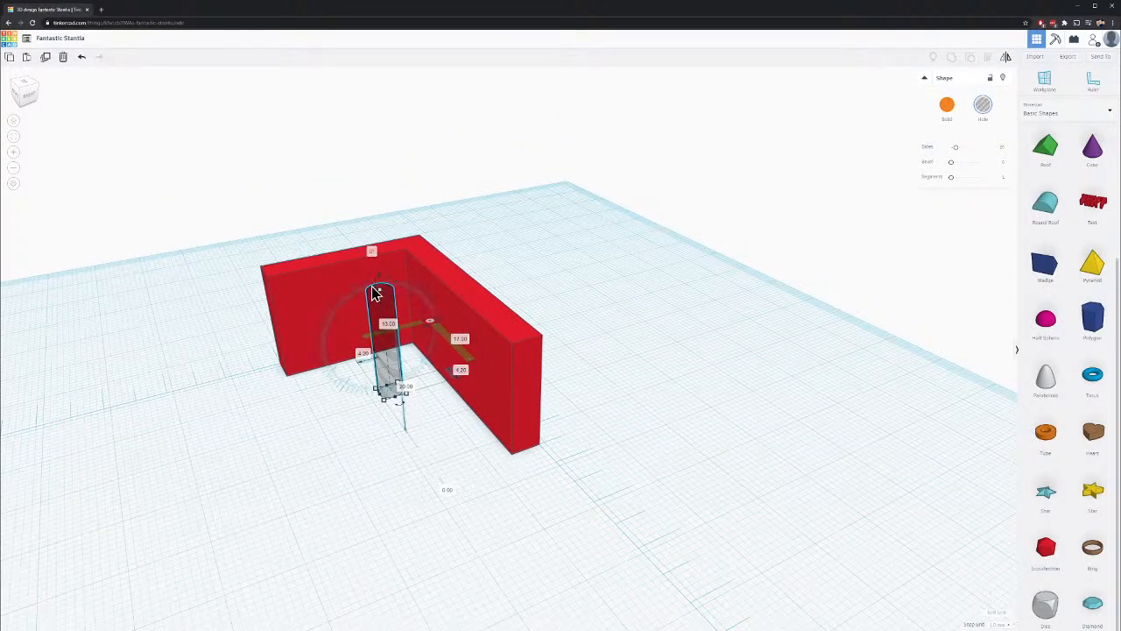
{"action": "scroll", "coordinate": [374, 289], "scroll_direction": "up", "scroll_amount": 3}
{"action": "right_click_drag", "start_coordinate": [294, 280], "coordinate": [555, 371]}
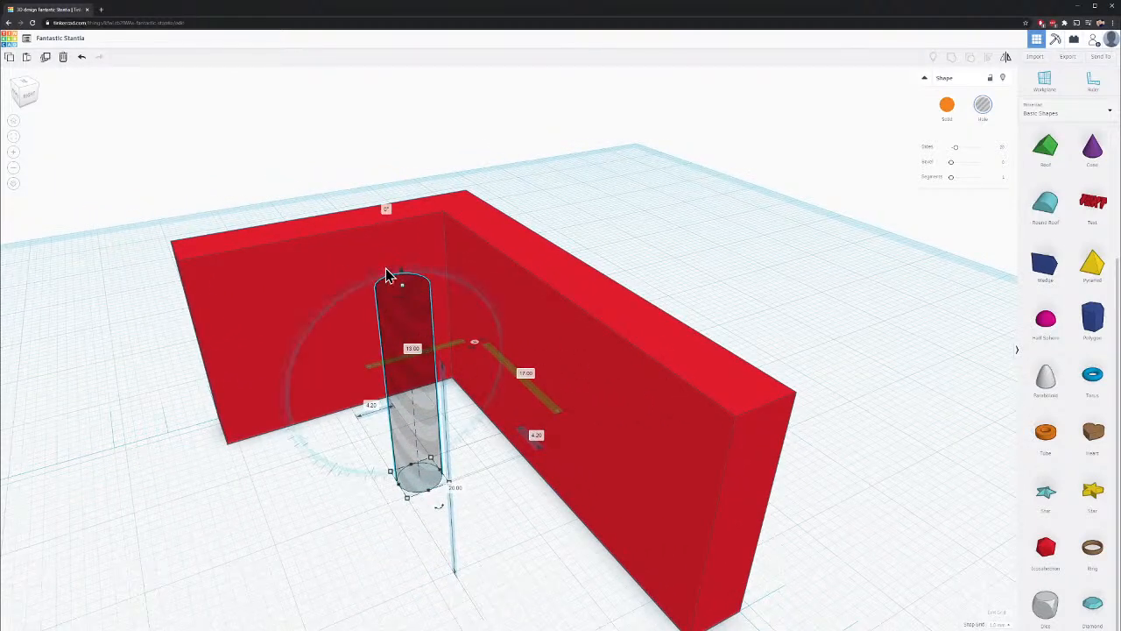
{"action": "left_click_drag", "start_coordinate": [390, 274], "coordinate": [331, 403]}
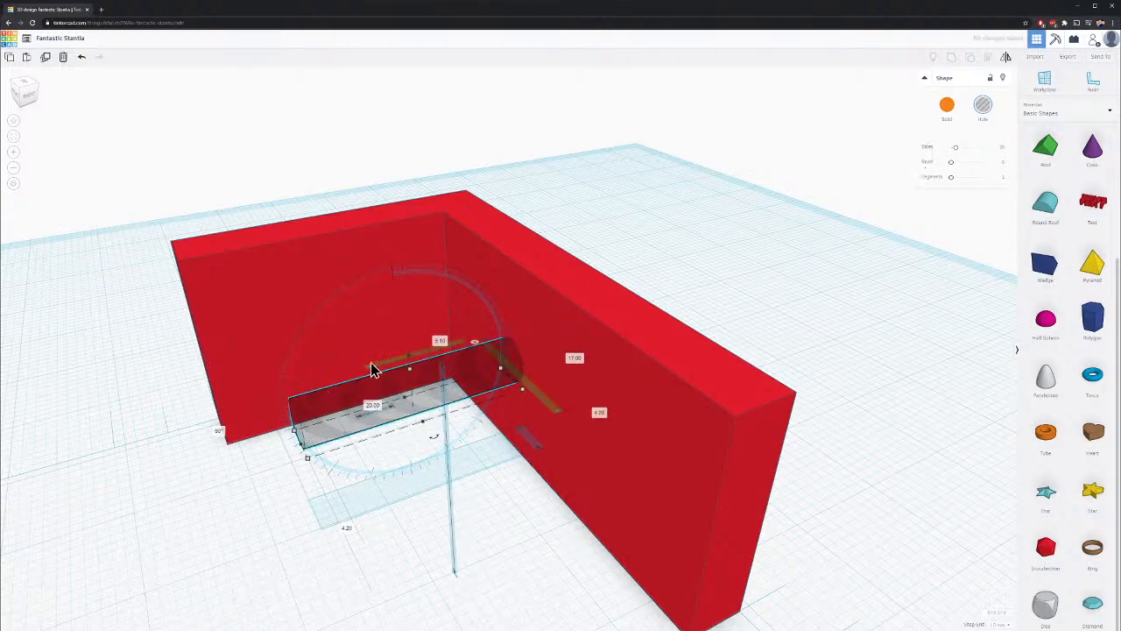
{"action": "left_click_drag", "start_coordinate": [320, 421], "coordinate": [418, 372]}
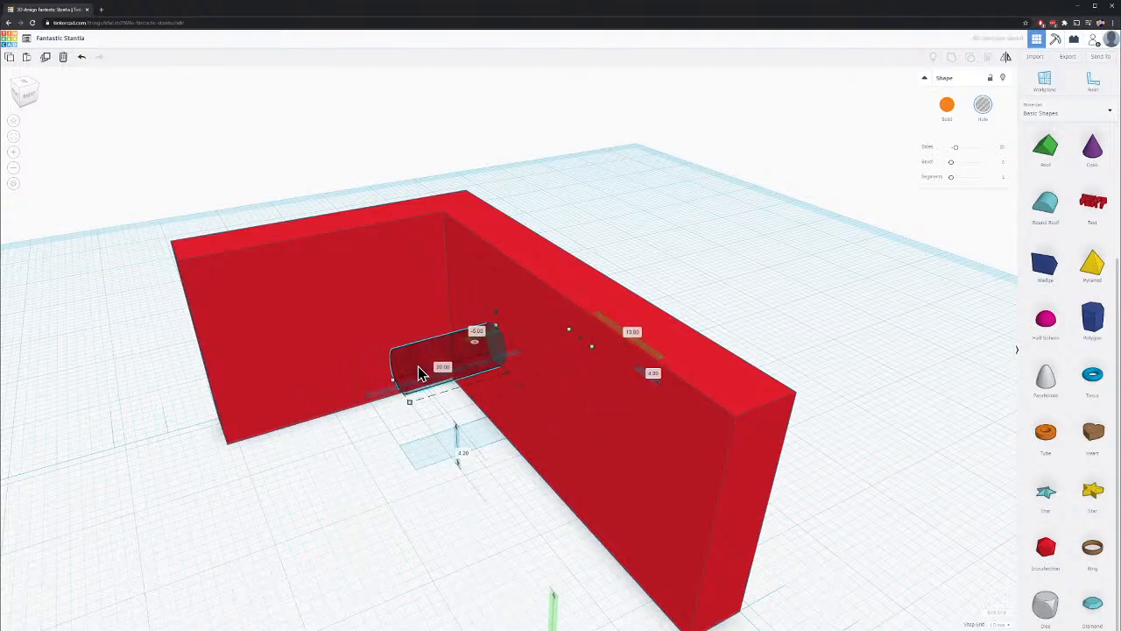
Set the hole cylinder's offset from the ruler origin along the long wall to 9 mm
{"action": "right_click_drag", "start_coordinate": [348, 315], "coordinate": [346, 397]}
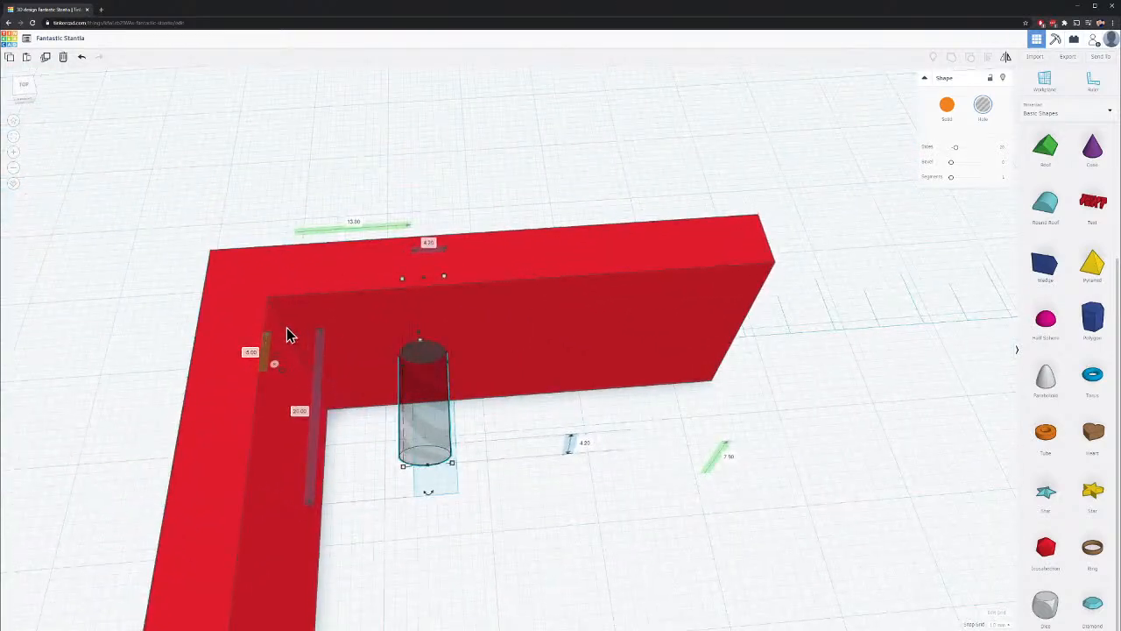
{"action": "right_click_drag", "start_coordinate": [283, 355], "coordinate": [378, 377]}
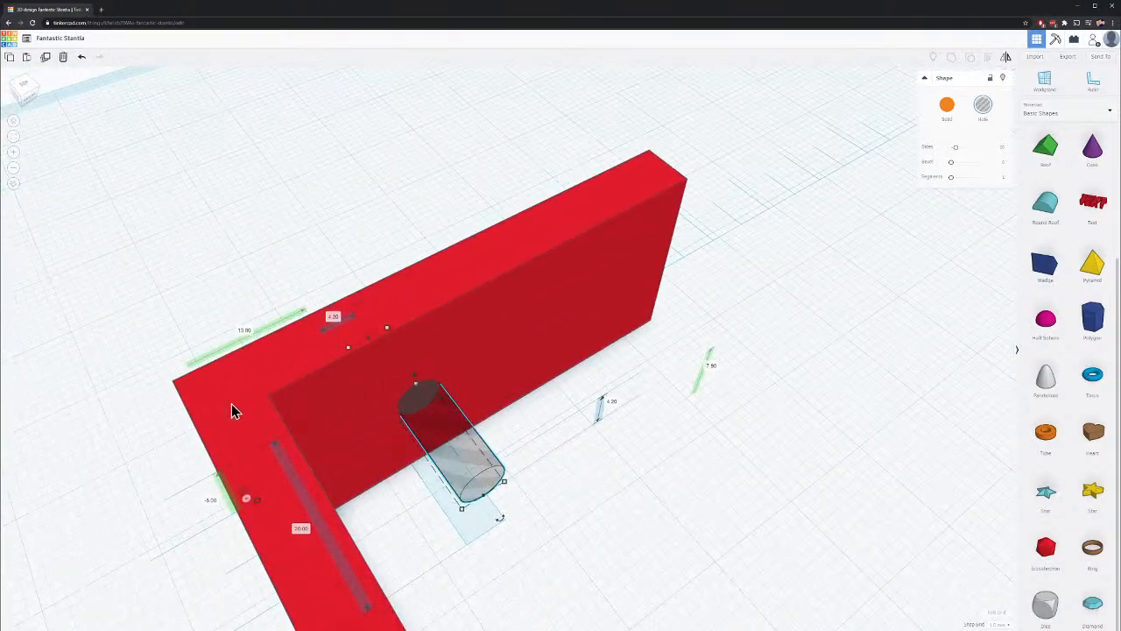
{"action": "right_click_drag", "start_coordinate": [233, 408], "coordinate": [749, 545]}
{"action": "scroll", "coordinate": [749, 545], "scroll_direction": "up", "scroll_amount": 1}
{"action": "middle_click_drag", "start_coordinate": [749, 545], "coordinate": [674, 442]}
{"action": "scroll", "coordinate": [531, 345], "scroll_direction": "up", "scroll_amount": 2}
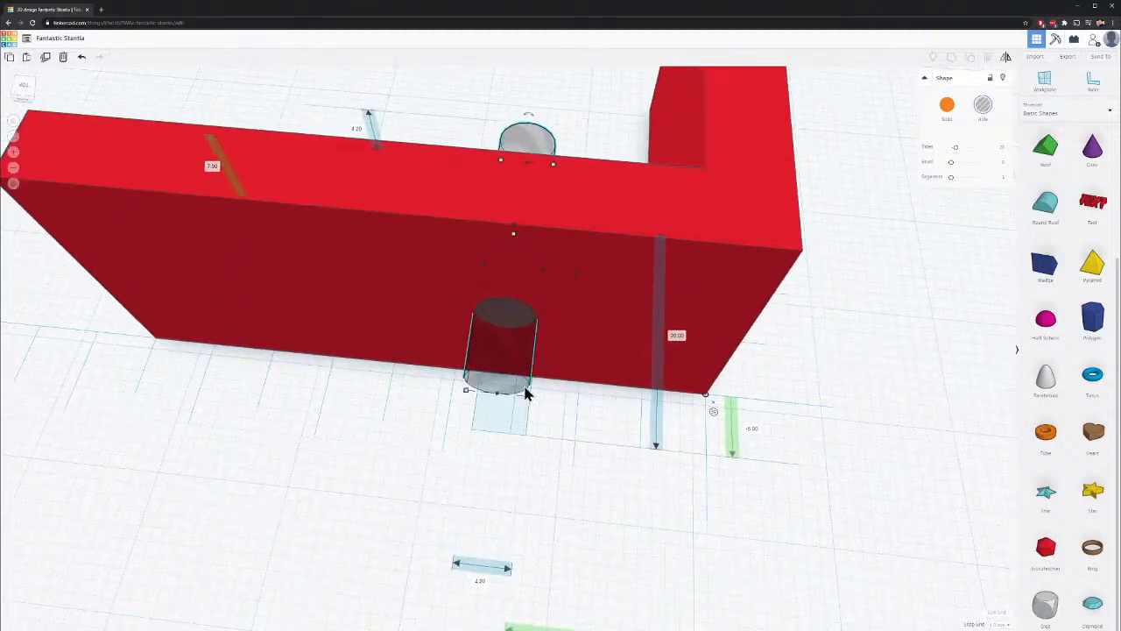
{"action": "scroll", "coordinate": [848, 492], "scroll_direction": "up", "scroll_amount": 2}
{"action": "middle_click_drag", "start_coordinate": [848, 492], "coordinate": [653, 402]}
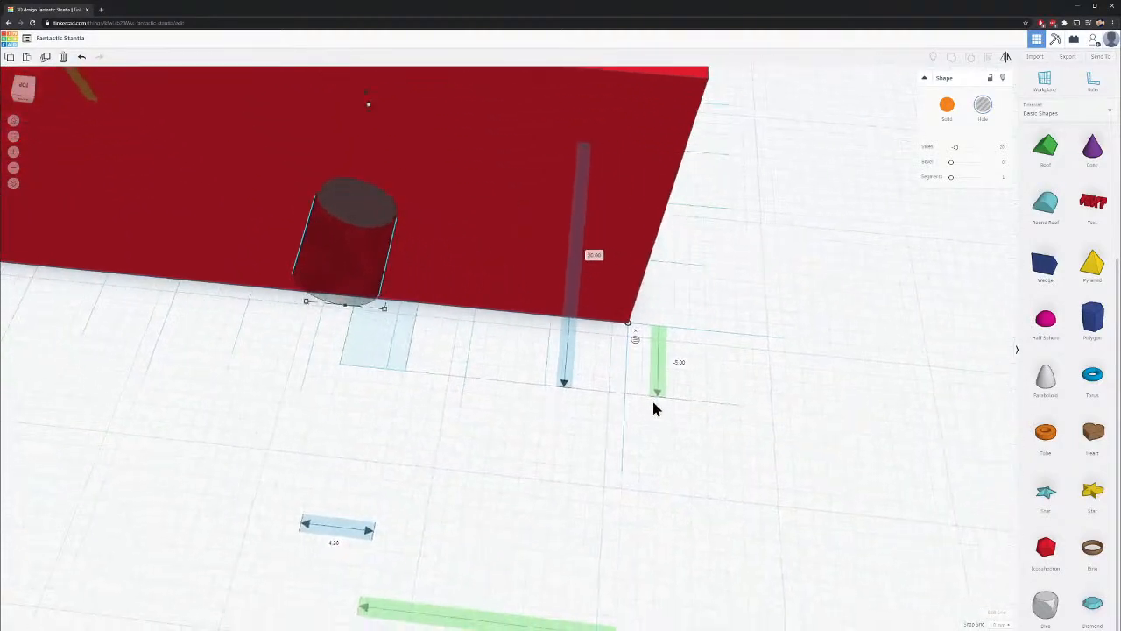
{"action": "right_click_drag", "start_coordinate": [529, 347], "coordinate": [568, 438]}
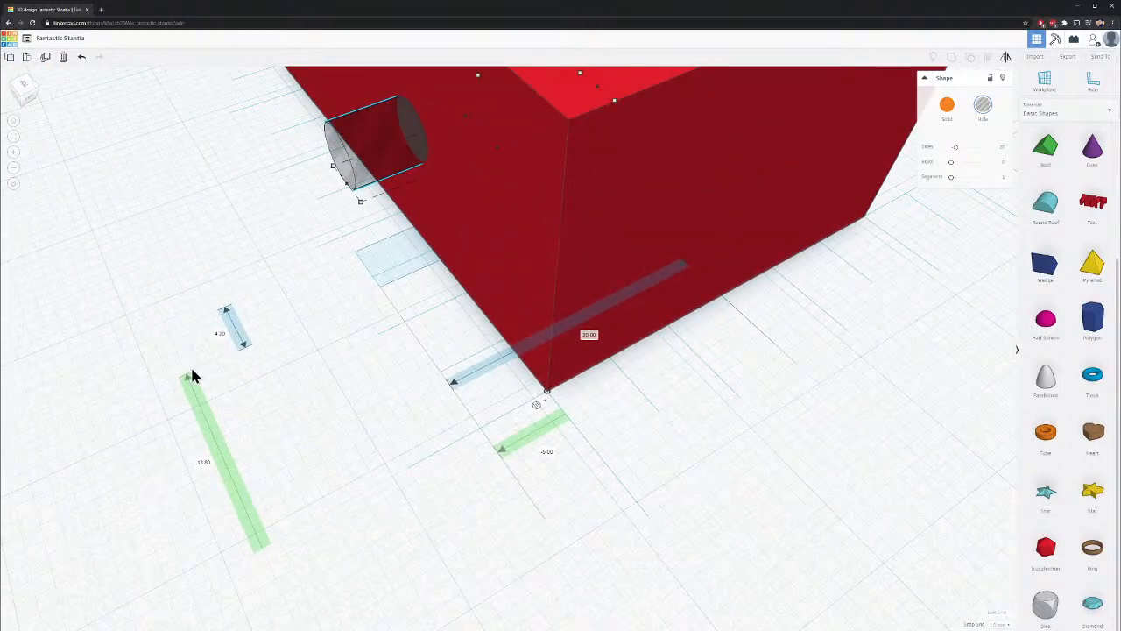
{"action": "left_click", "coordinate": [205, 463]}
{"action": "type", "text": "9"}
{"action": "key", "text": "Return"}
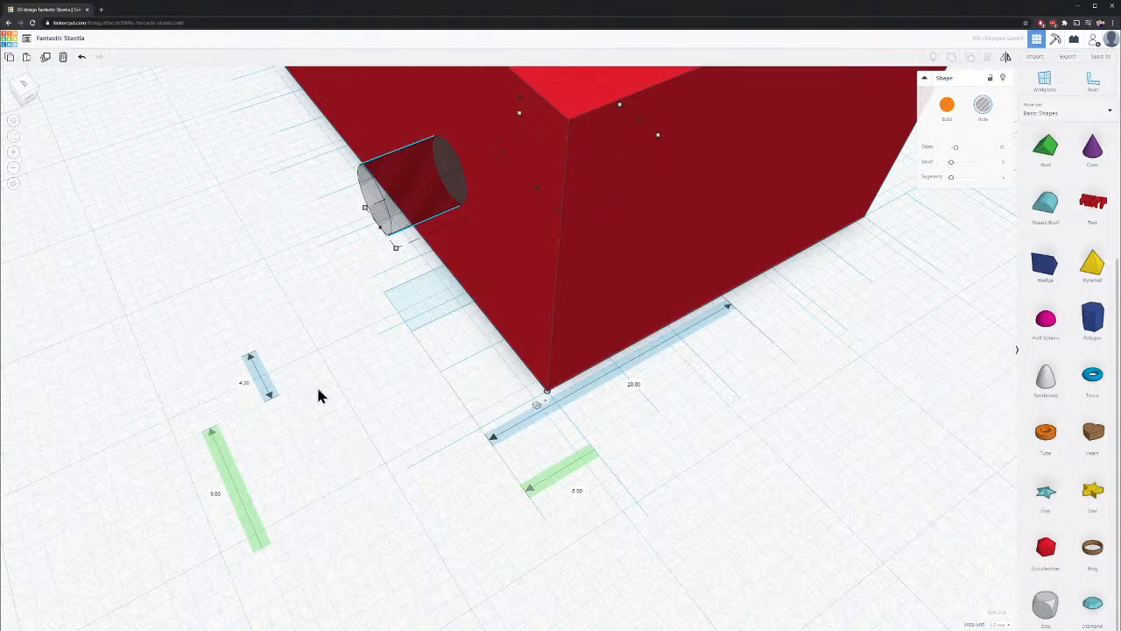
{"action": "left_click", "coordinate": [287, 305]}
Try stretching the hole cylinder along the wall into a wide oval slot, and undo the stretch
{"action": "right_click_drag", "start_coordinate": [377, 312], "coordinate": [398, 230]}
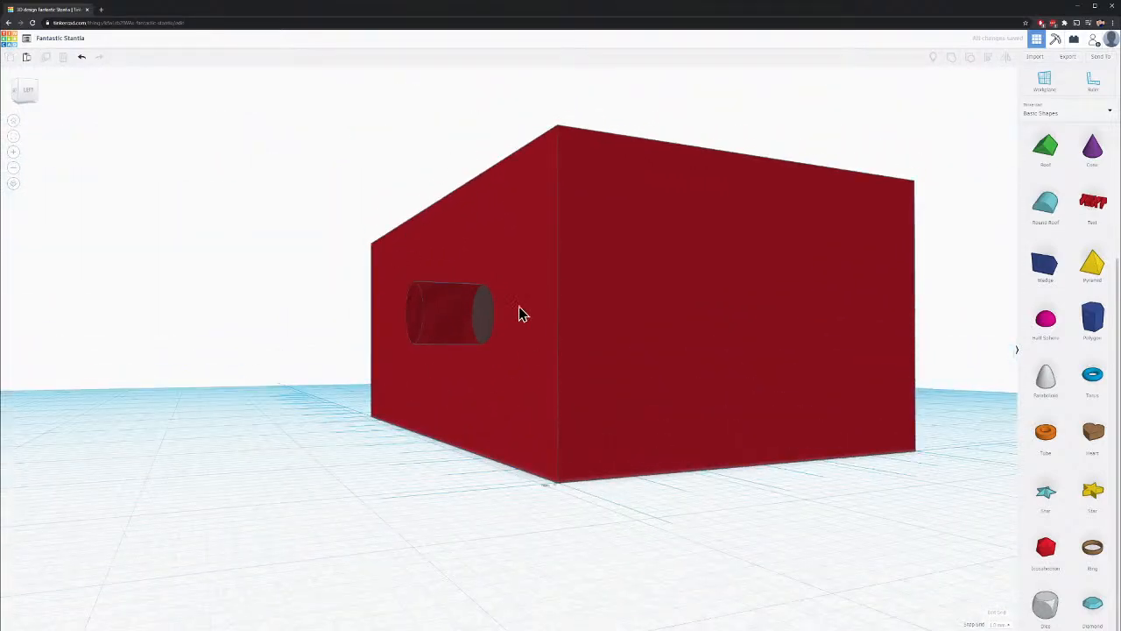
{"action": "right_click_drag", "start_coordinate": [377, 298], "coordinate": [596, 352]}
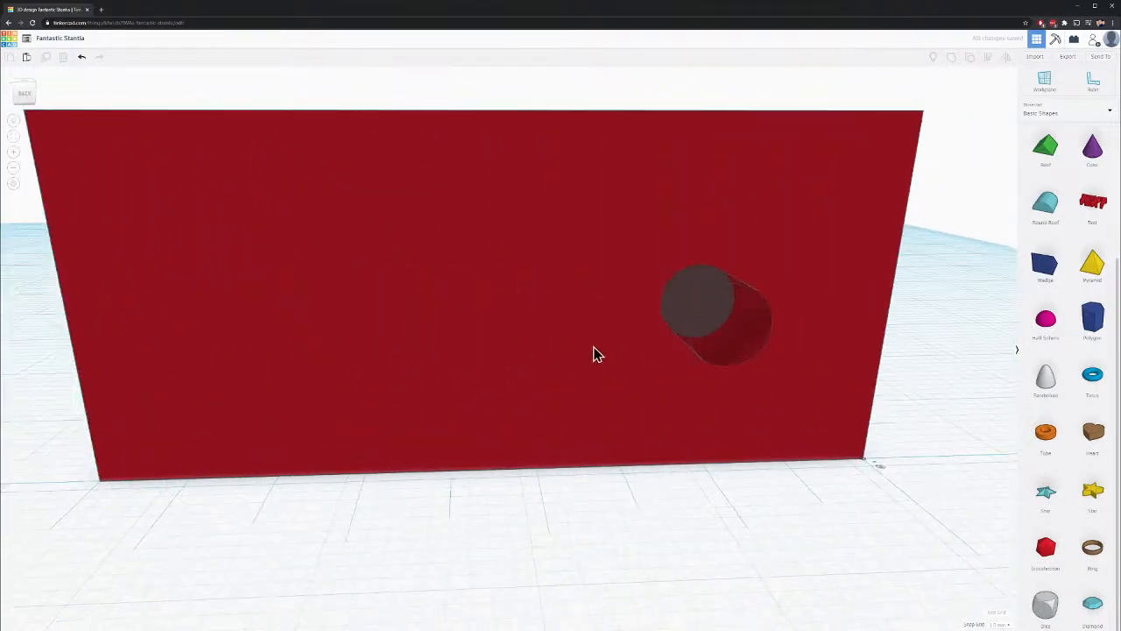
{"action": "left_click", "coordinate": [700, 320]}
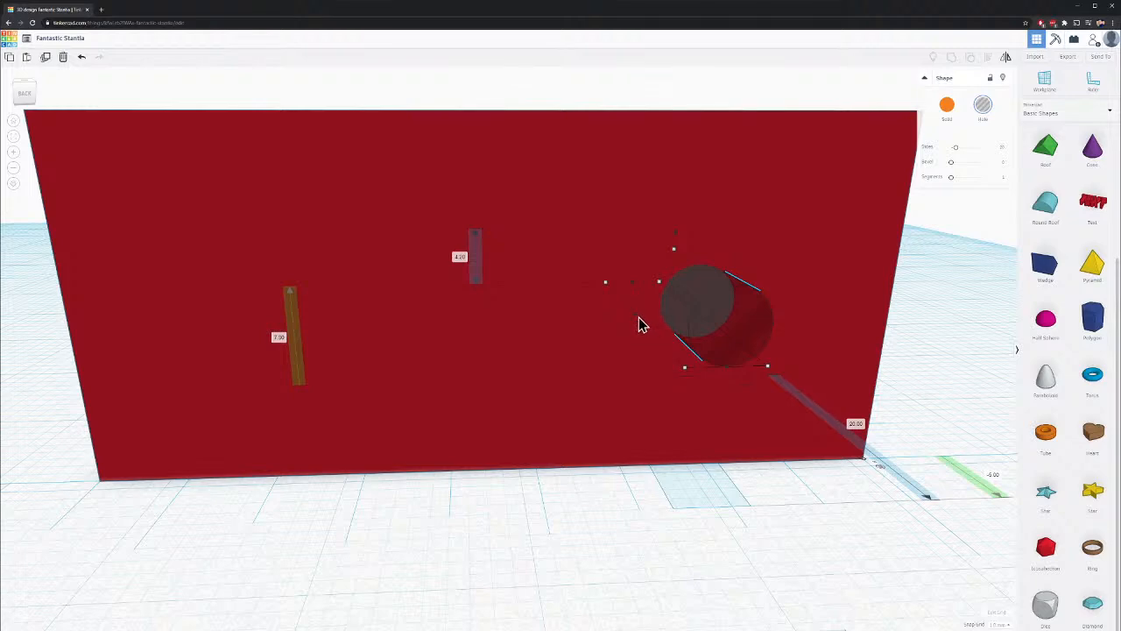
{"action": "left_click_drag", "start_coordinate": [638, 321], "coordinate": [253, 318]}
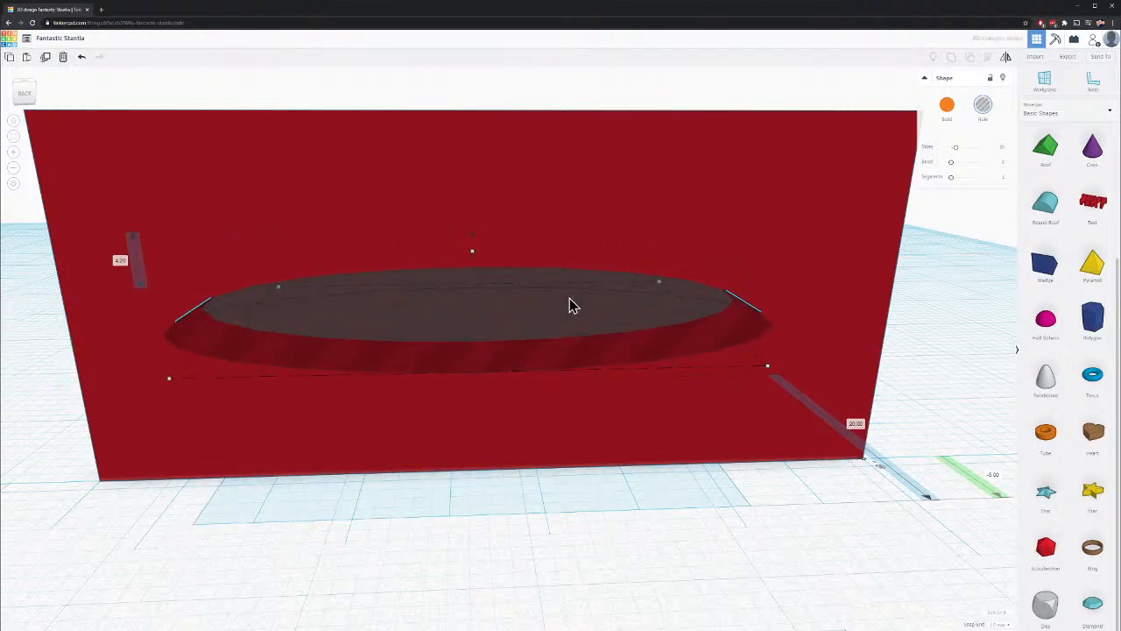
{"action": "key", "text": "ctrl+z"}
Duplicate the hole cylinder and move the copy along the long wall to near its far end
{"action": "left_click", "coordinate": [750, 555]}
{"action": "left_click", "coordinate": [711, 328]}
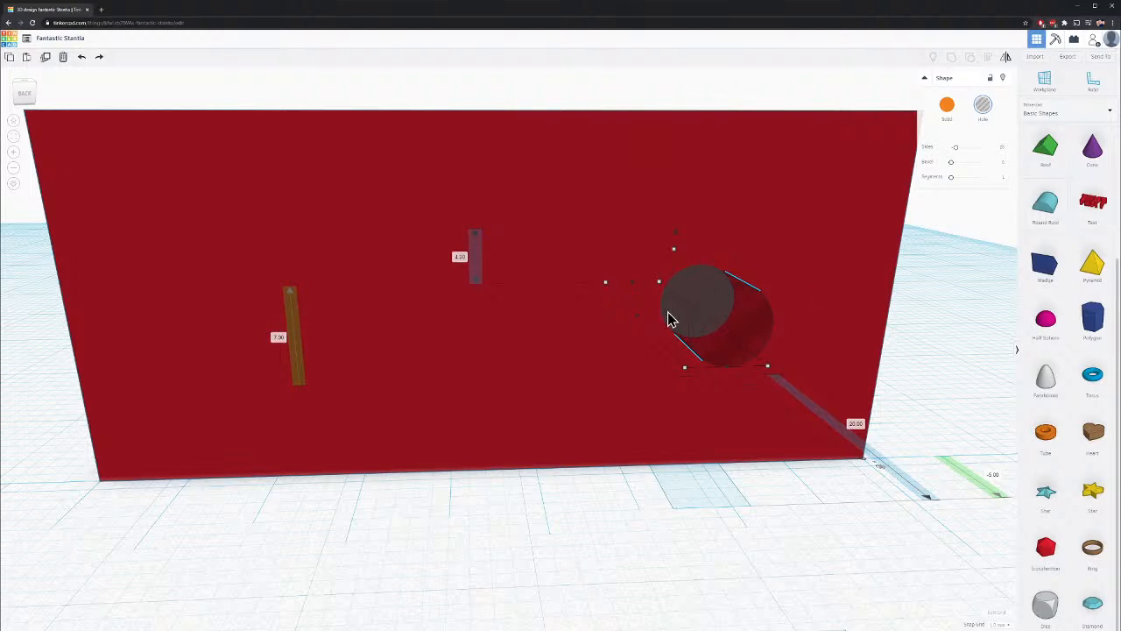
{"action": "key", "text": "Right"}
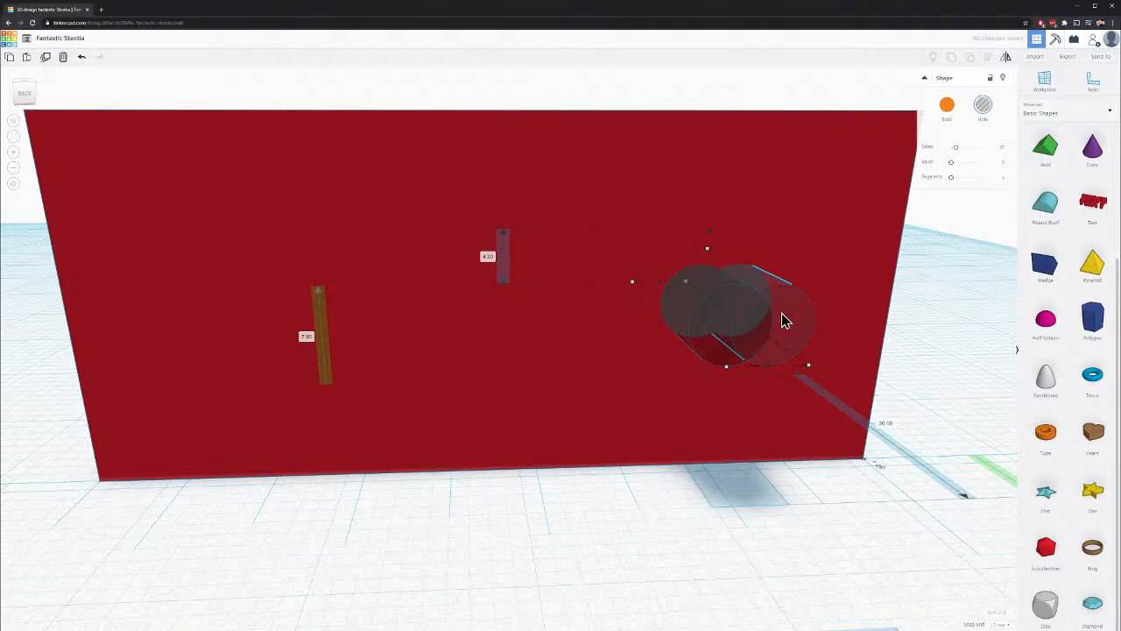
{"action": "key", "text": "Left"}
{"action": "key", "text": "Left"}
{"action": "key", "text": "Left"}
{"action": "key", "text": "Left"}
{"action": "key", "text": "Left"}
{"action": "key", "text": "Left"}
{"action": "key", "text": "Left"}
{"action": "key", "text": "Left"}
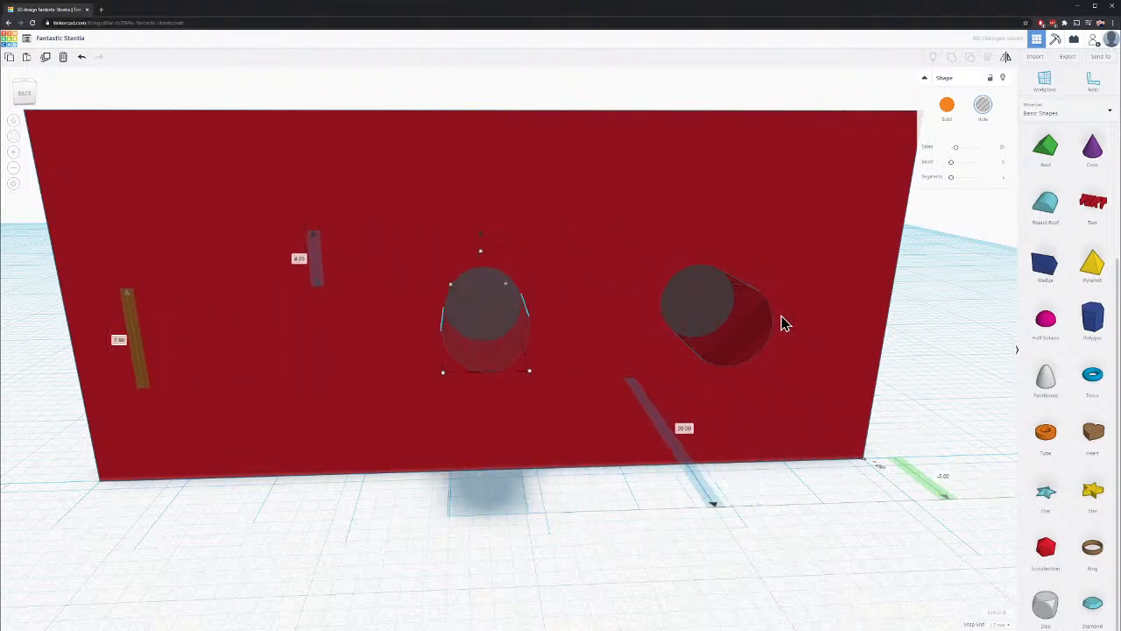
{"action": "key", "text": "Left"}
{"action": "right_click_drag", "start_coordinate": [625, 338], "coordinate": [507, 366]}
{"action": "key", "text": "Right"}
{"action": "key", "text": "Right"}
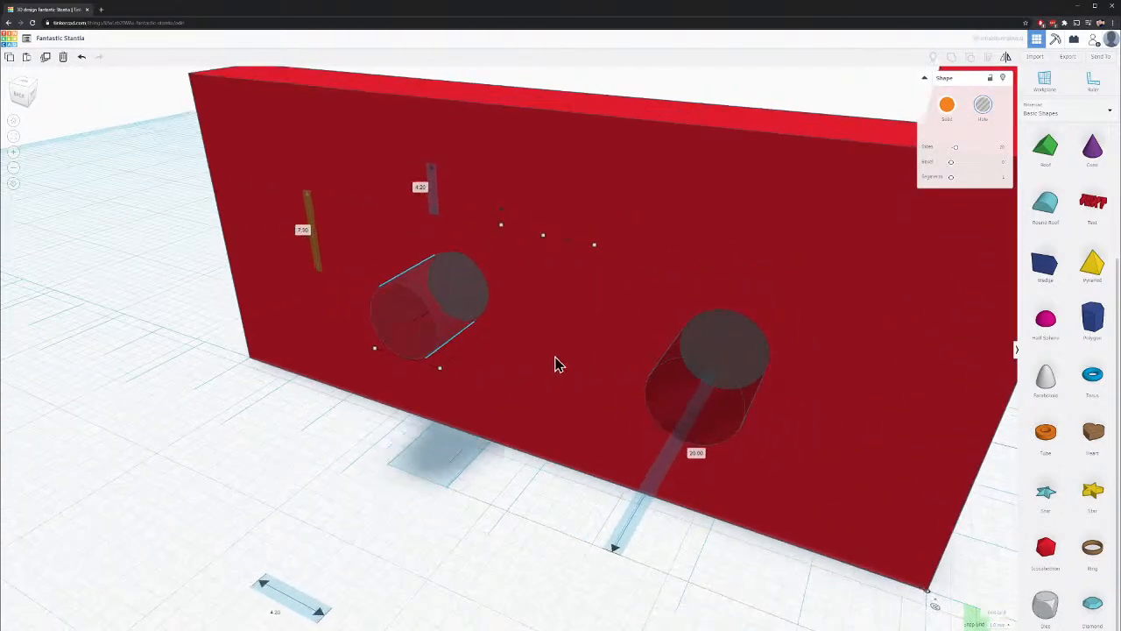
{"action": "key", "text": "Left"}
{"action": "key", "text": "Left"}
{"action": "key", "text": "Left"}
{"action": "key", "text": "Left"}
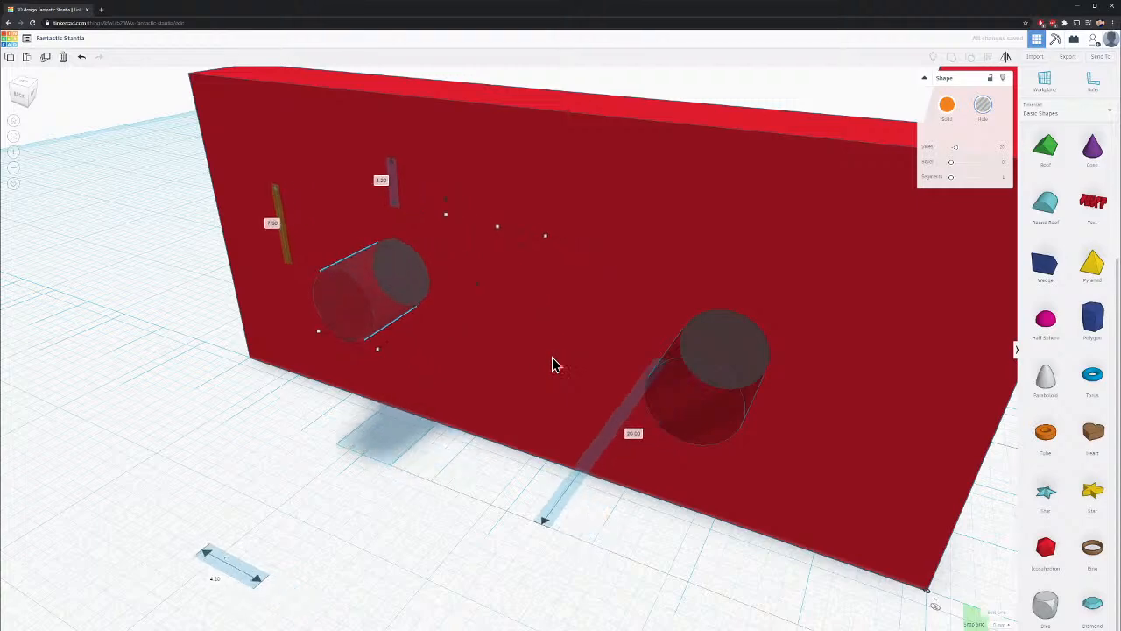
{"action": "key", "text": "Left"}
{"action": "key", "text": "Left"}
{"action": "key", "text": "Left"}
{"action": "key", "text": "Left"}
{"action": "key", "text": "Left"}
{"action": "right_click_drag", "start_coordinate": [360, 360], "coordinate": [457, 327]}
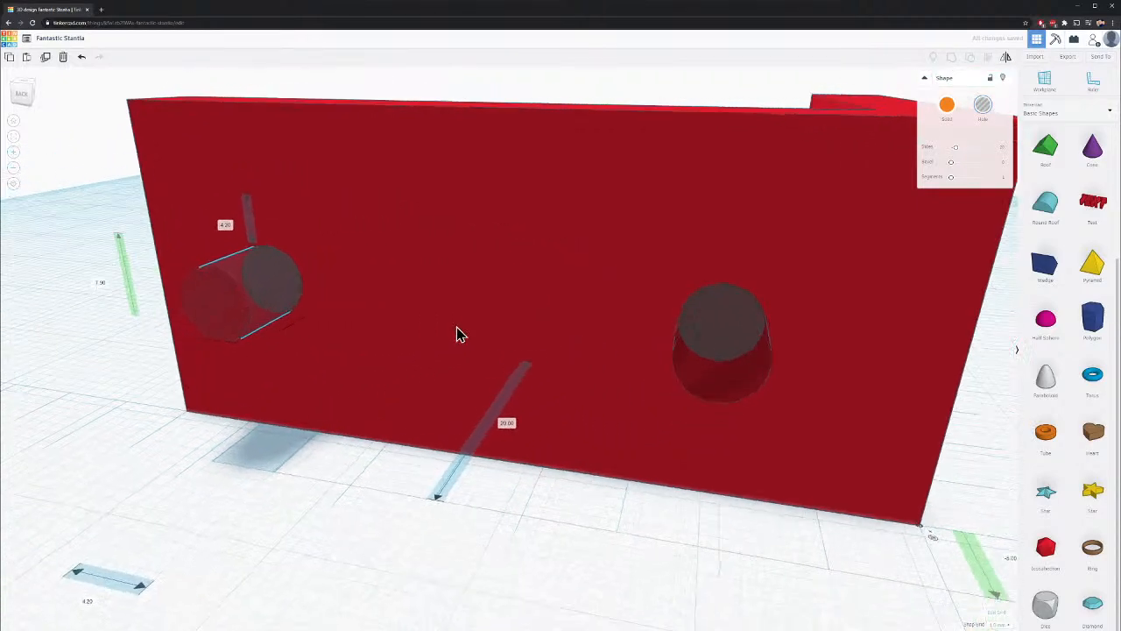
{"action": "middle_click_drag", "start_coordinate": [368, 504], "coordinate": [467, 460]}
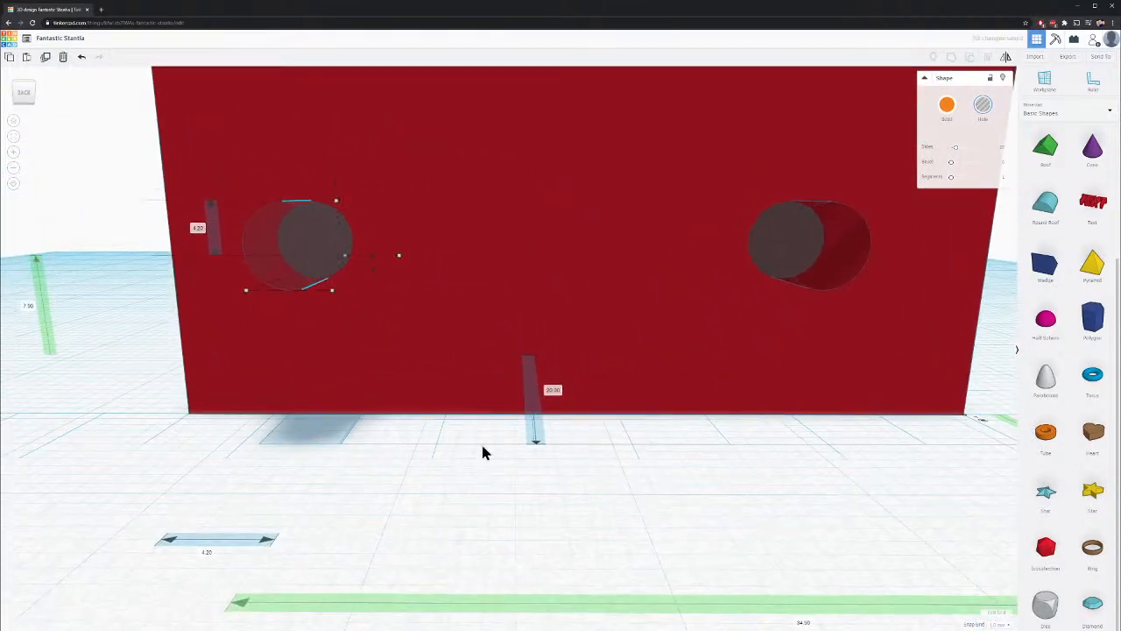
{"action": "scroll", "coordinate": [480, 452], "scroll_direction": "down", "scroll_amount": 1}
{"action": "scroll", "coordinate": [481, 453], "scroll_direction": "down", "scroll_amount": 3}
{"action": "right_click_drag", "start_coordinate": [668, 416], "coordinate": [658, 433]}
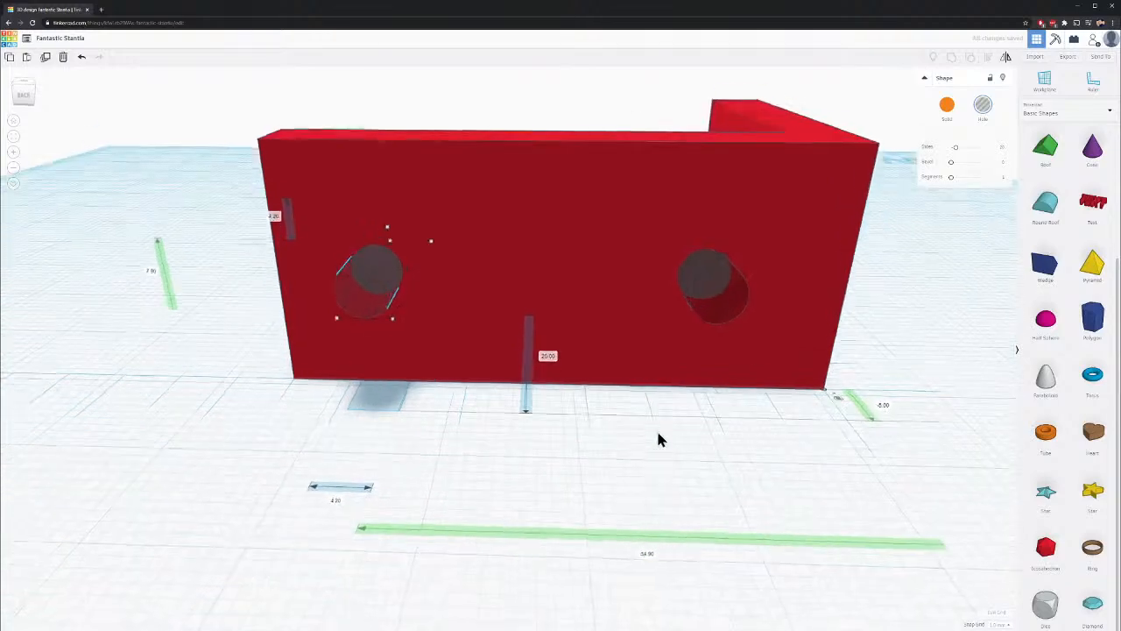
{"action": "right_click_drag", "start_coordinate": [855, 259], "coordinate": [723, 237]}
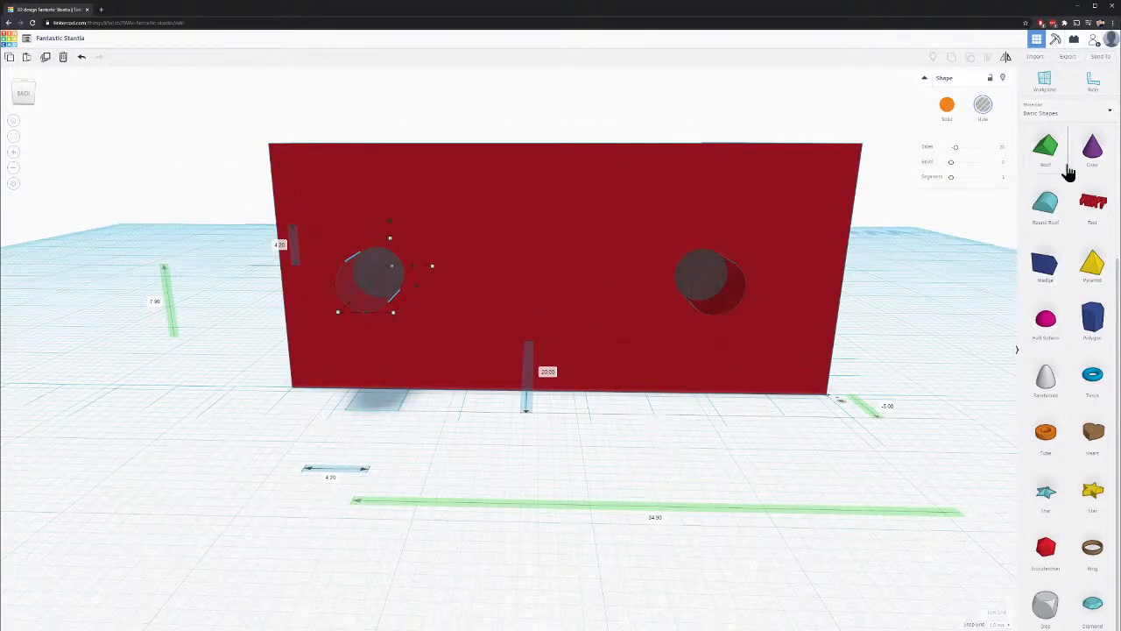
Place a box in front of the long wall and set its height to 4.2 mm
{"action": "scroll", "coordinate": [1055, 209], "scroll_direction": "up", "scroll_amount": 1}
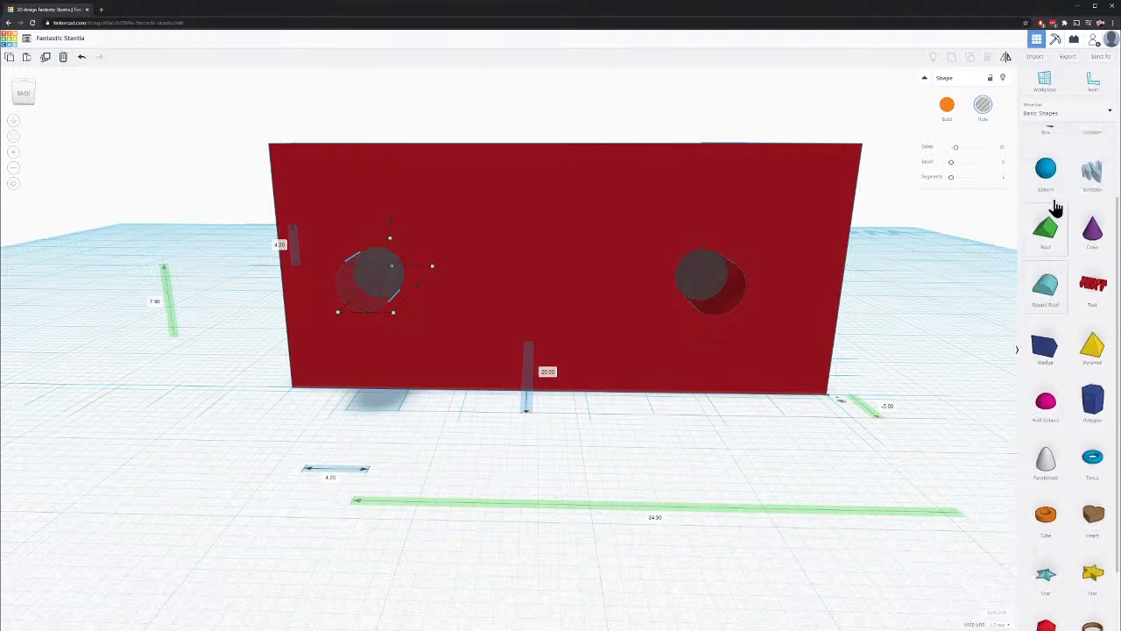
{"action": "scroll", "coordinate": [1056, 208], "scroll_direction": "up", "scroll_amount": 1}
{"action": "left_click_drag", "start_coordinate": [1050, 199], "coordinate": [537, 400]}
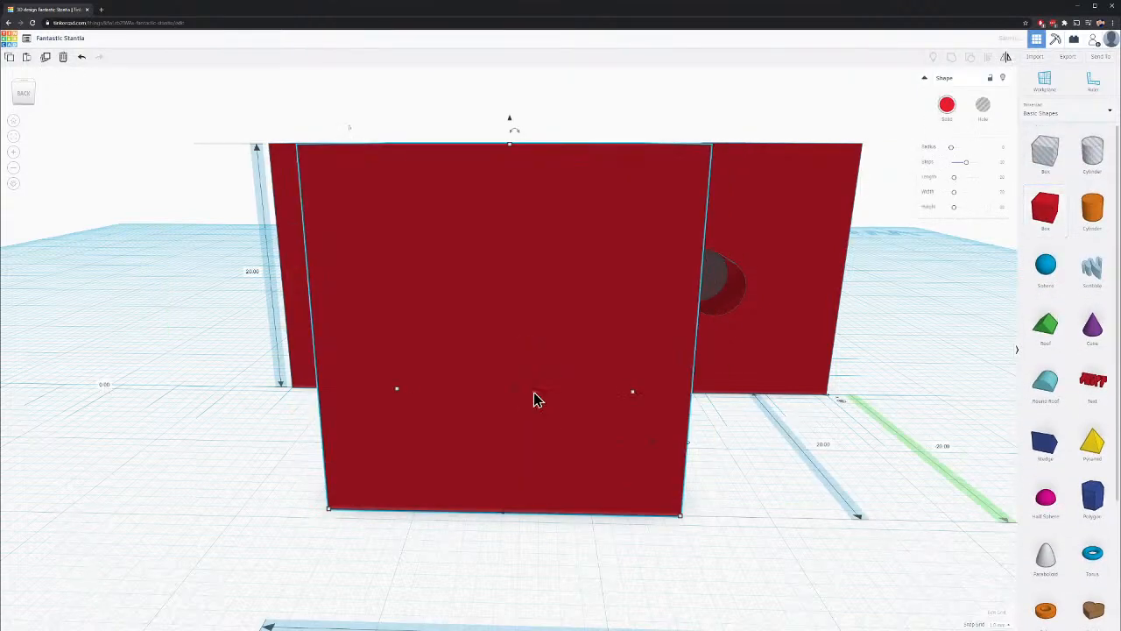
{"action": "left_click_drag", "start_coordinate": [511, 147], "coordinate": [521, 269]}
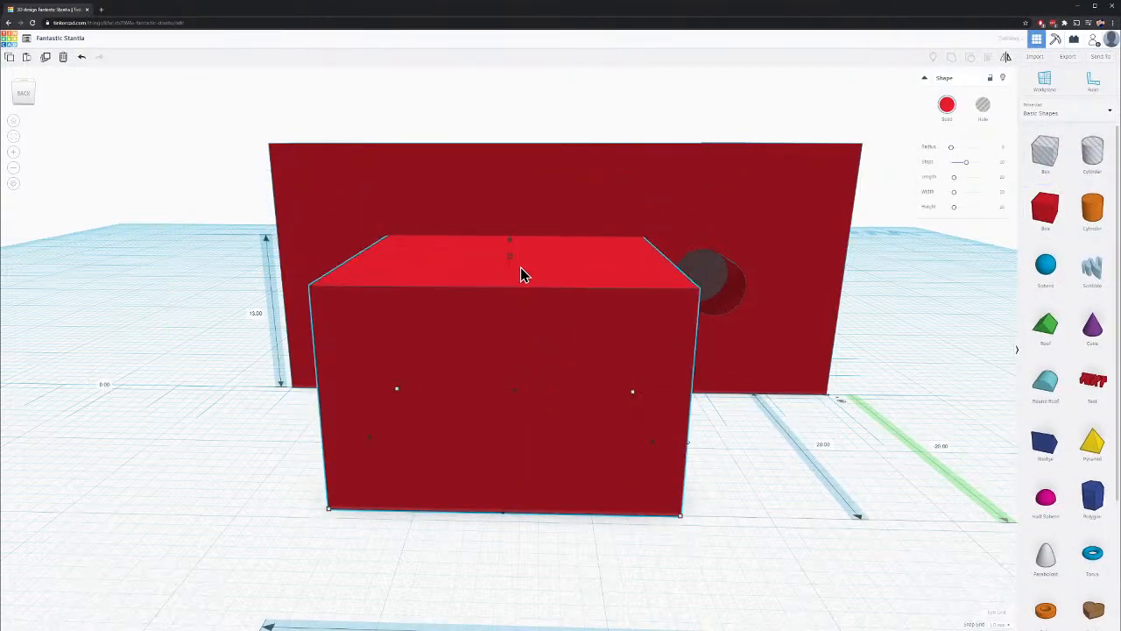
{"action": "left_click", "coordinate": [253, 314]}
{"action": "type", "text": "4.2"}
{"action": "key", "text": "Return"}
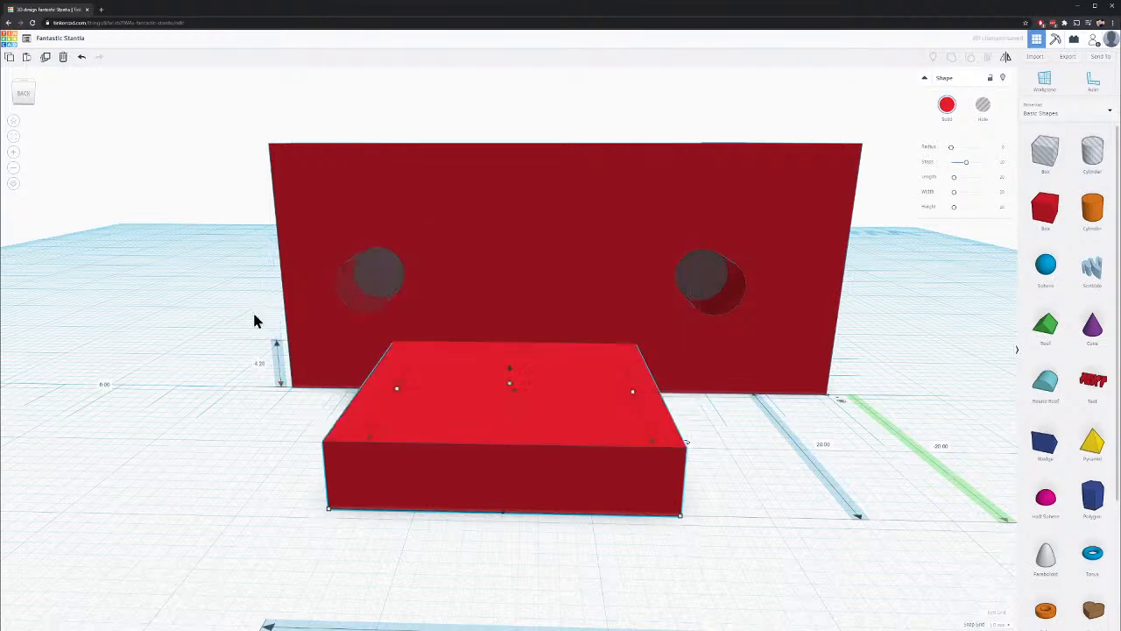
Move the flat box into the long wall below the cylinders and turn it into a hole
{"action": "left_click", "coordinate": [298, 426]}
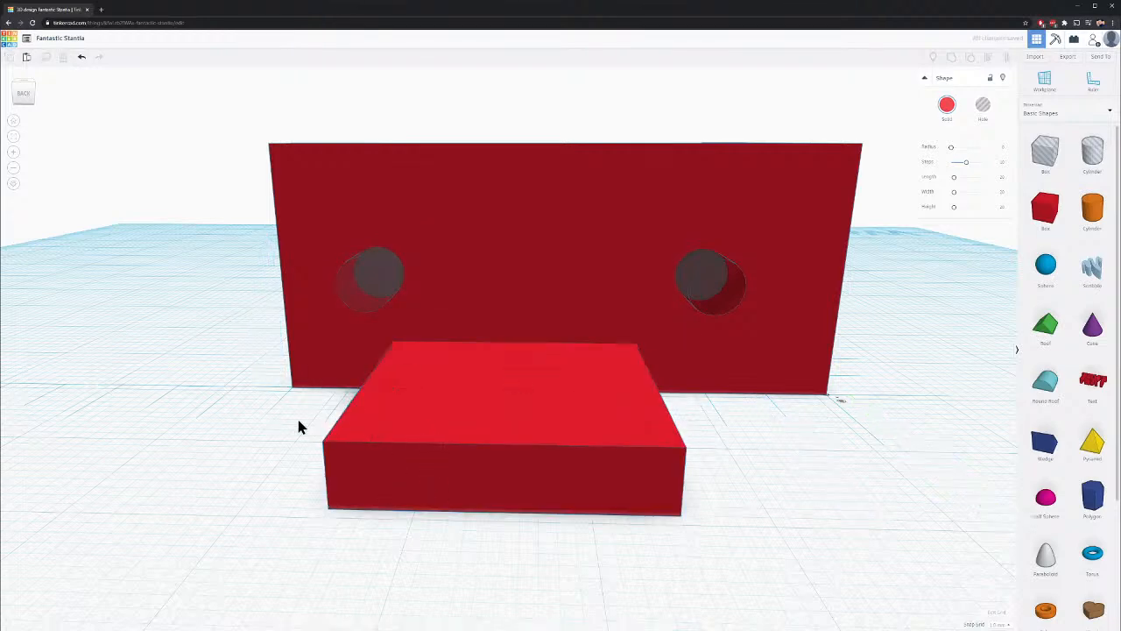
{"action": "left_click_drag", "start_coordinate": [492, 426], "coordinate": [495, 313]}
{"action": "left_click", "coordinate": [983, 108]}
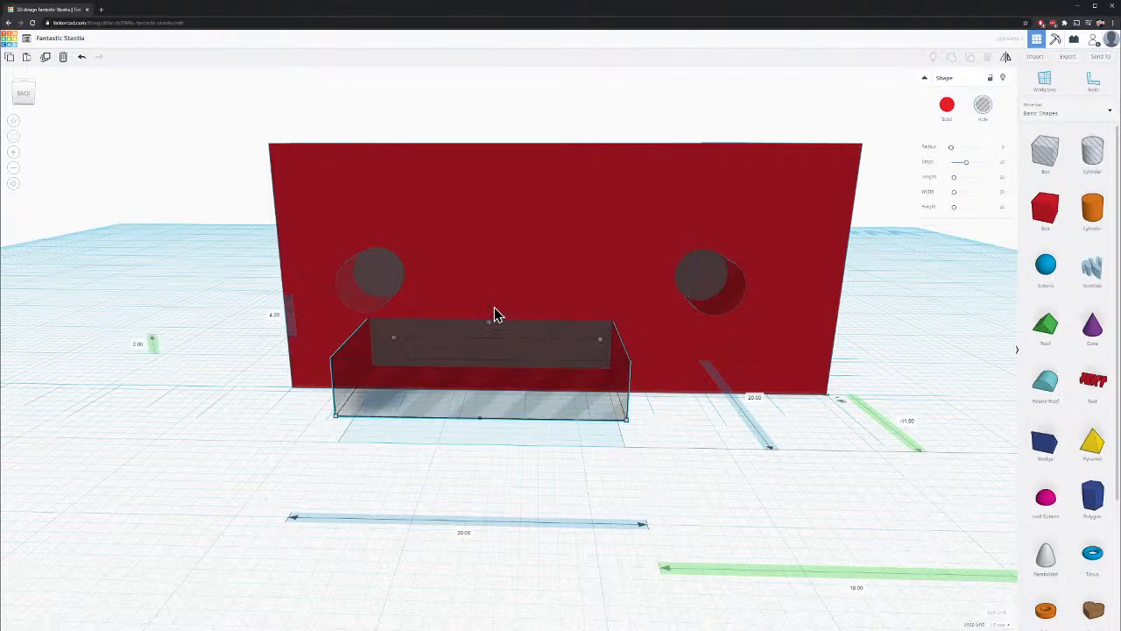
Group the two hole cylinders and turn the group solid orange
{"action": "left_click", "coordinate": [386, 296]}
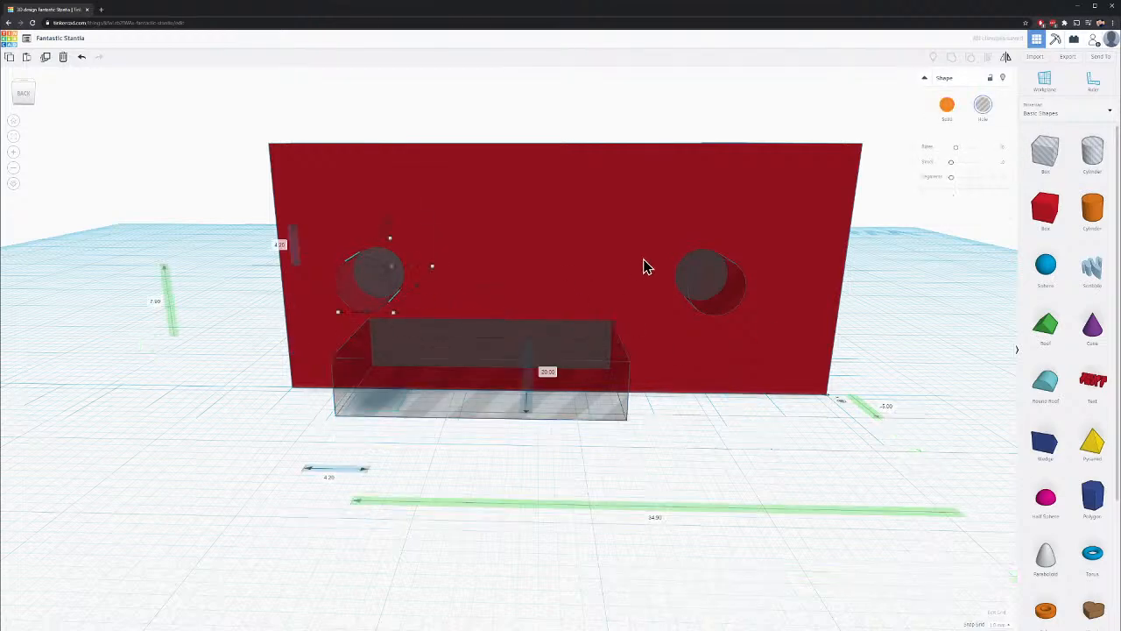
{"action": "left_click", "coordinate": [715, 293], "text": "shift"}
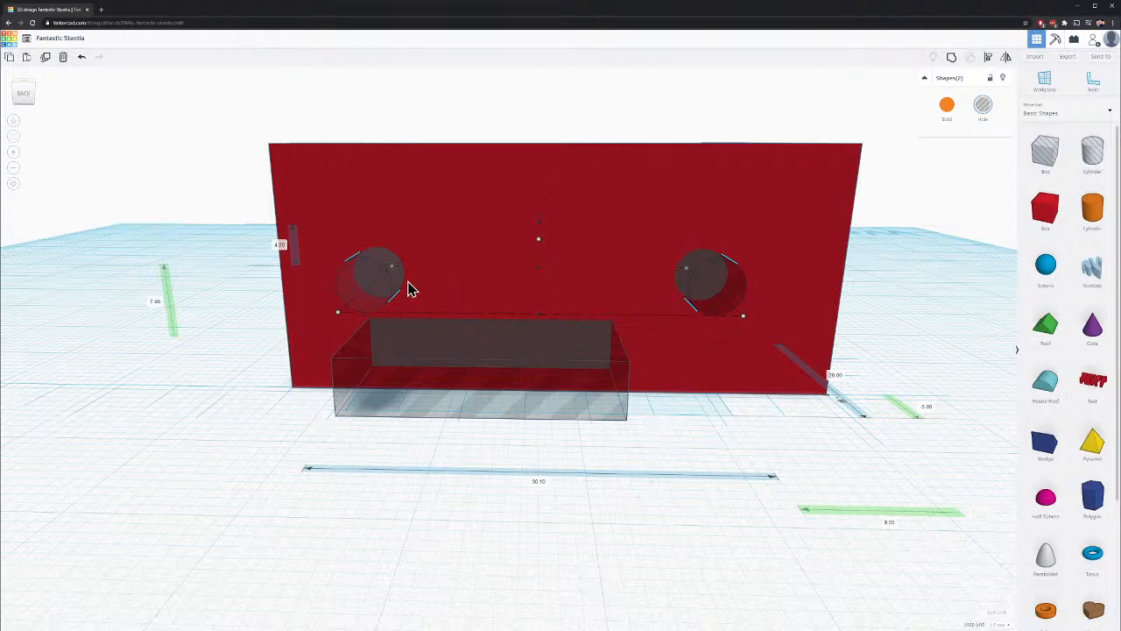
{"action": "left_click", "coordinate": [951, 57]}
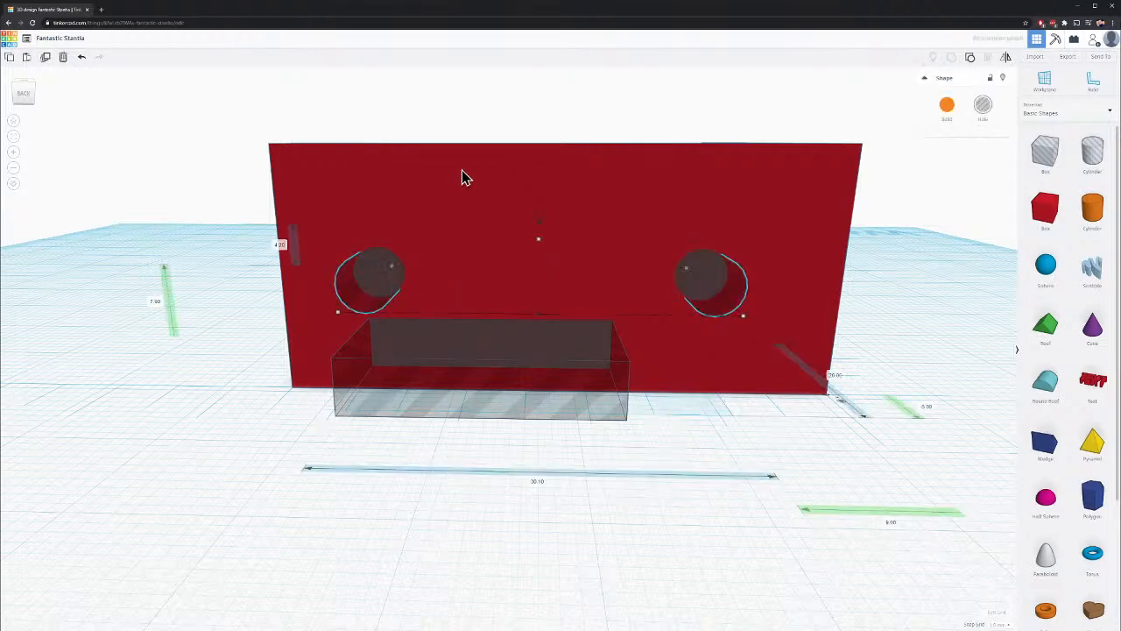
{"action": "left_click", "coordinate": [946, 106]}
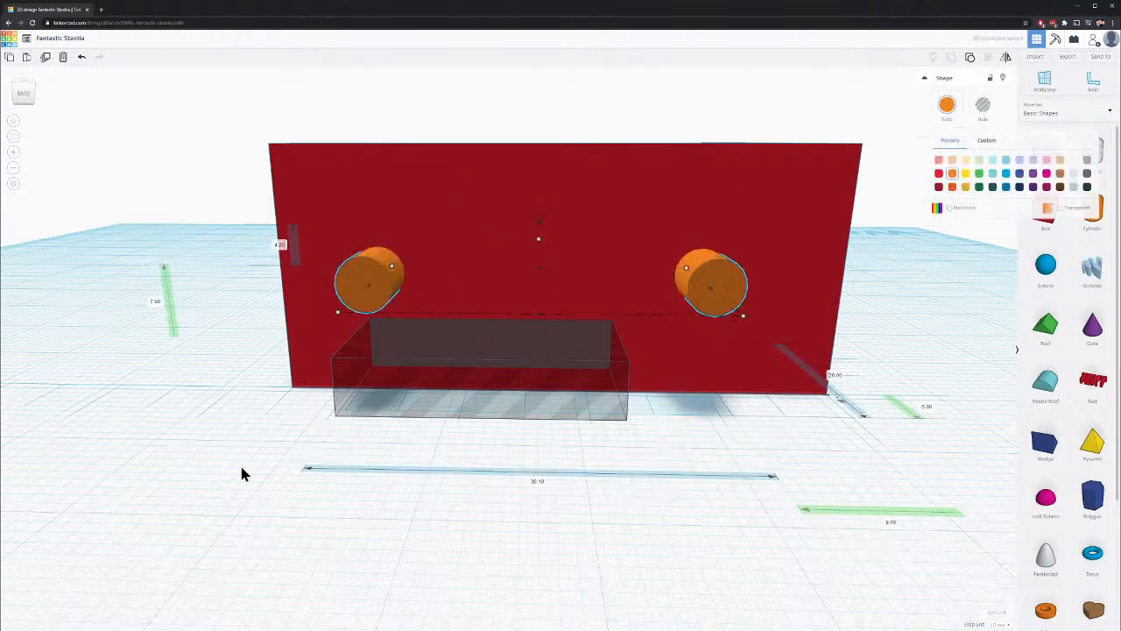
Move the grouped orange cylinders slightly outward through the long wall
{"action": "left_click", "coordinate": [838, 412]}
{"action": "right_click_drag", "start_coordinate": [838, 412], "coordinate": [643, 223]}
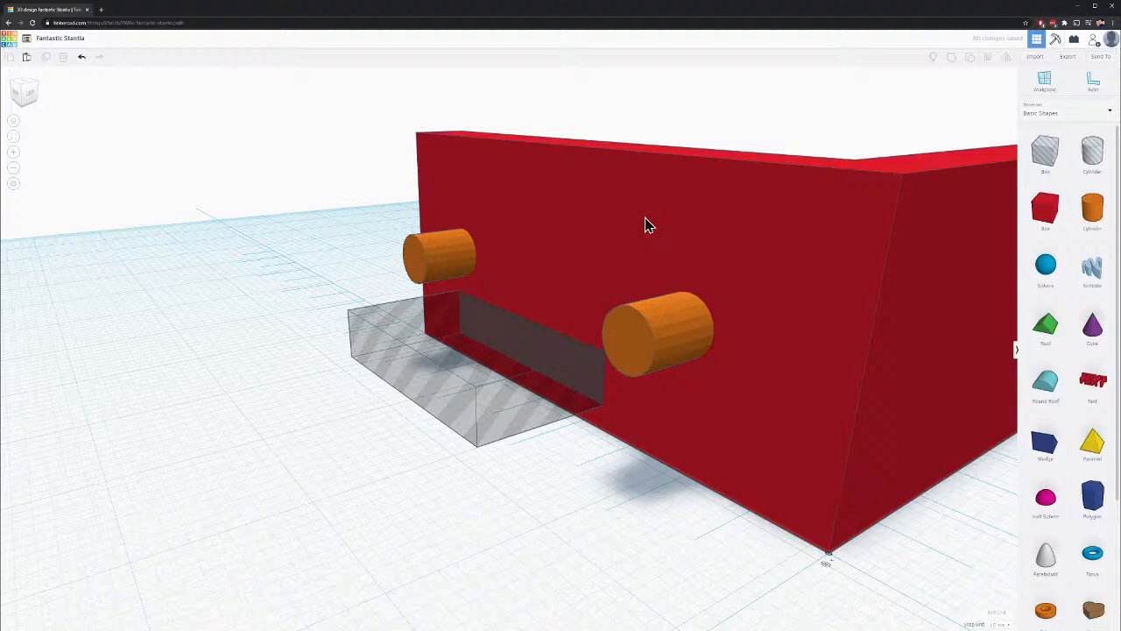
{"action": "left_click", "coordinate": [691, 333]}
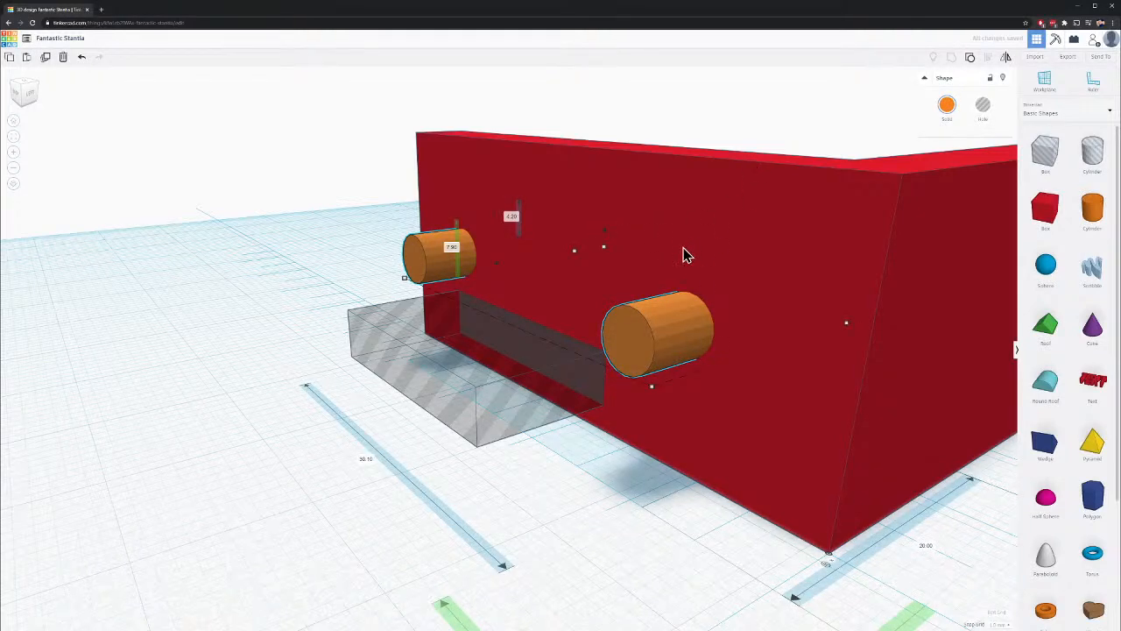
{"action": "left_click_drag", "start_coordinate": [676, 305], "coordinate": [649, 346]}
{"action": "left_click", "coordinate": [601, 458]}
{"action": "right_click_drag", "start_coordinate": [601, 458], "coordinate": [742, 298]}
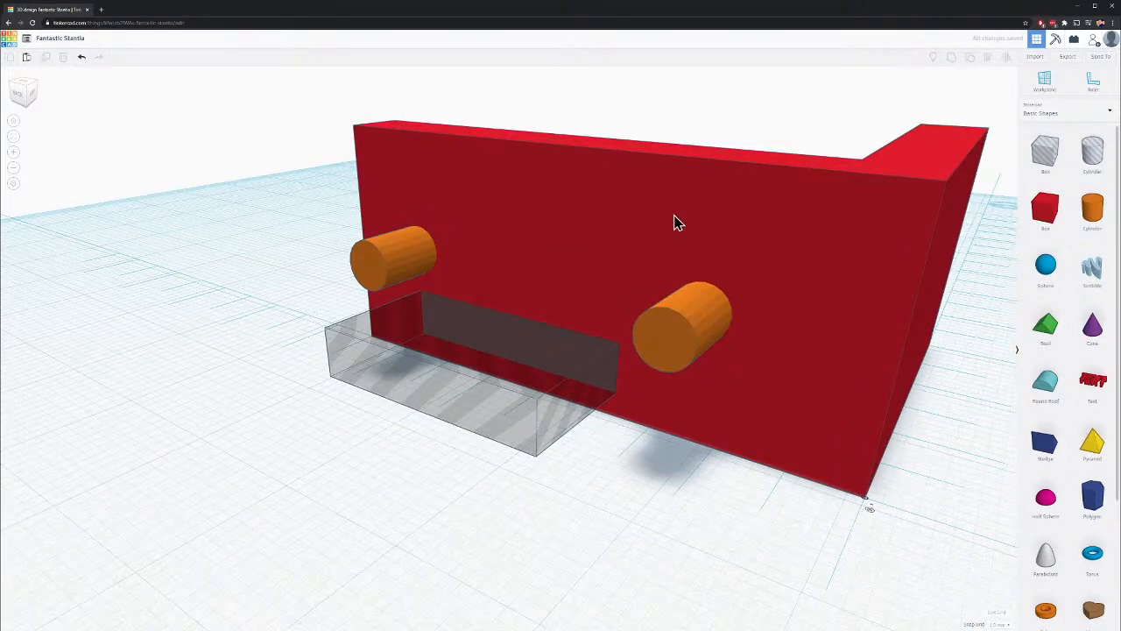
Start aligning the cylinder pair with the bracket and examine the alignment handles from several angles
{"action": "left_click", "coordinate": [817, 266]}
{"action": "left_click", "coordinate": [676, 340], "text": "shift"}
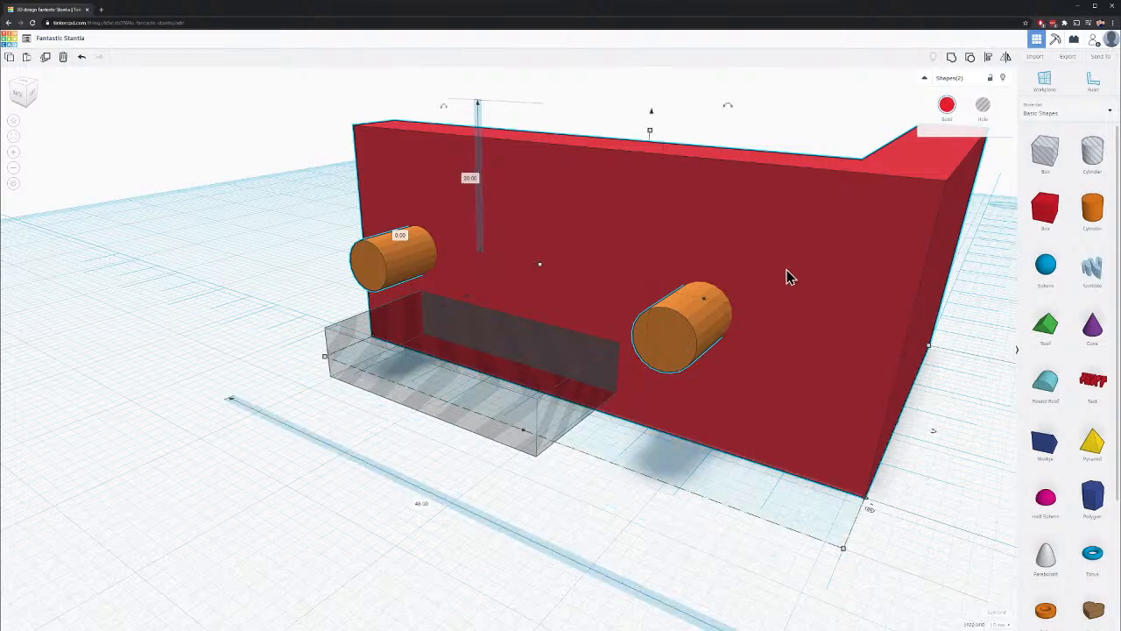
{"action": "left_click", "coordinate": [988, 57]}
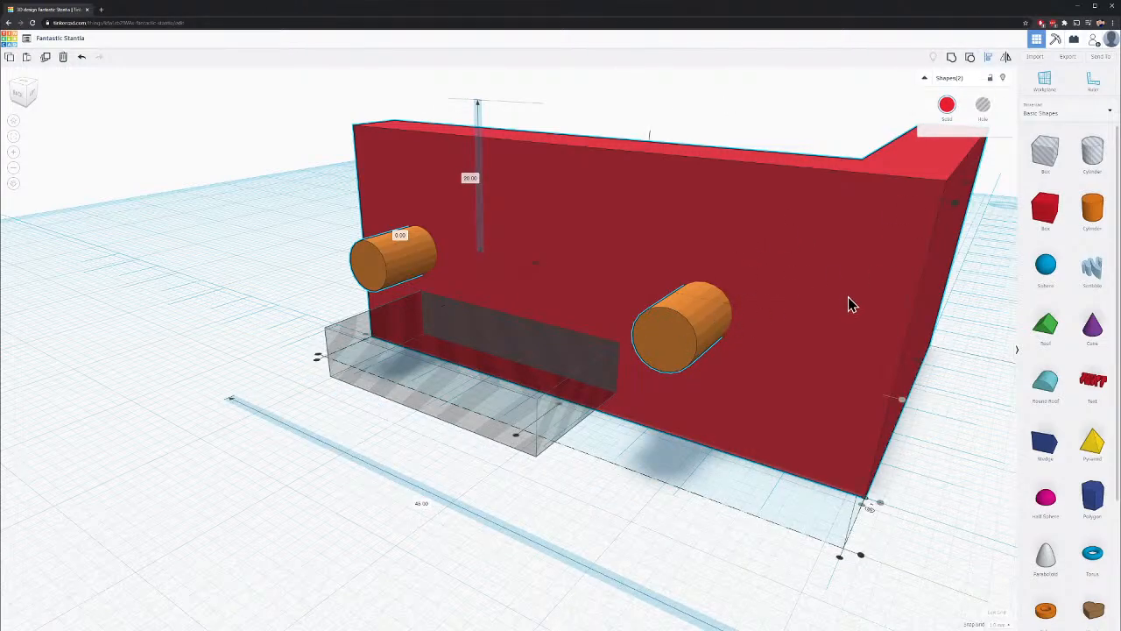
{"action": "right_click_drag", "start_coordinate": [911, 369], "coordinate": [888, 343]}
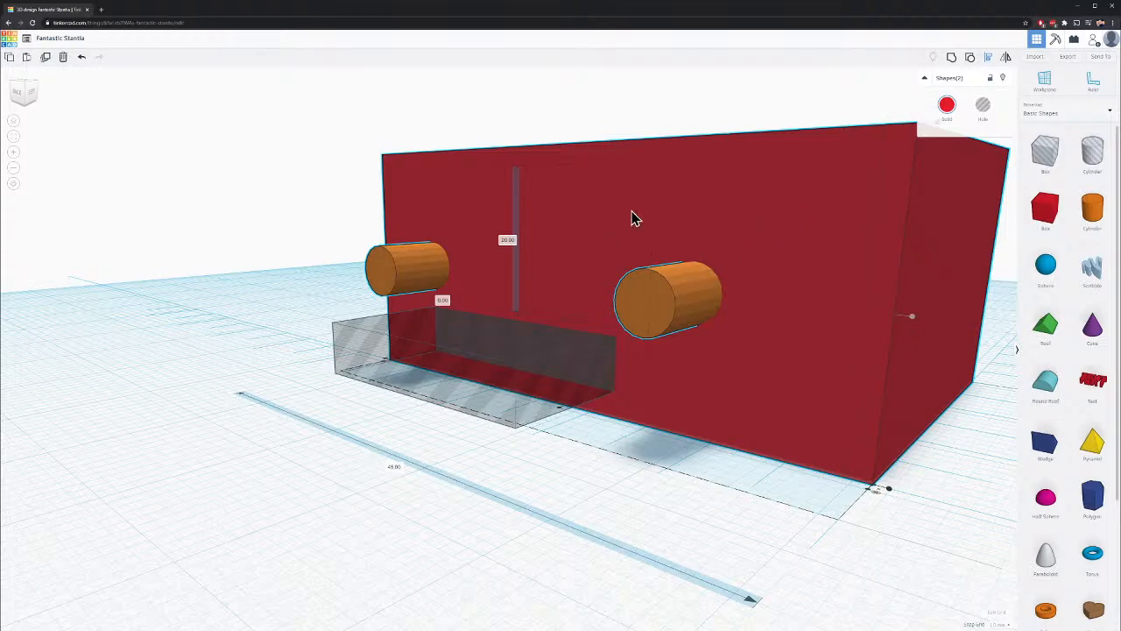
{"action": "scroll", "coordinate": [928, 368], "scroll_direction": "down", "scroll_amount": 4}
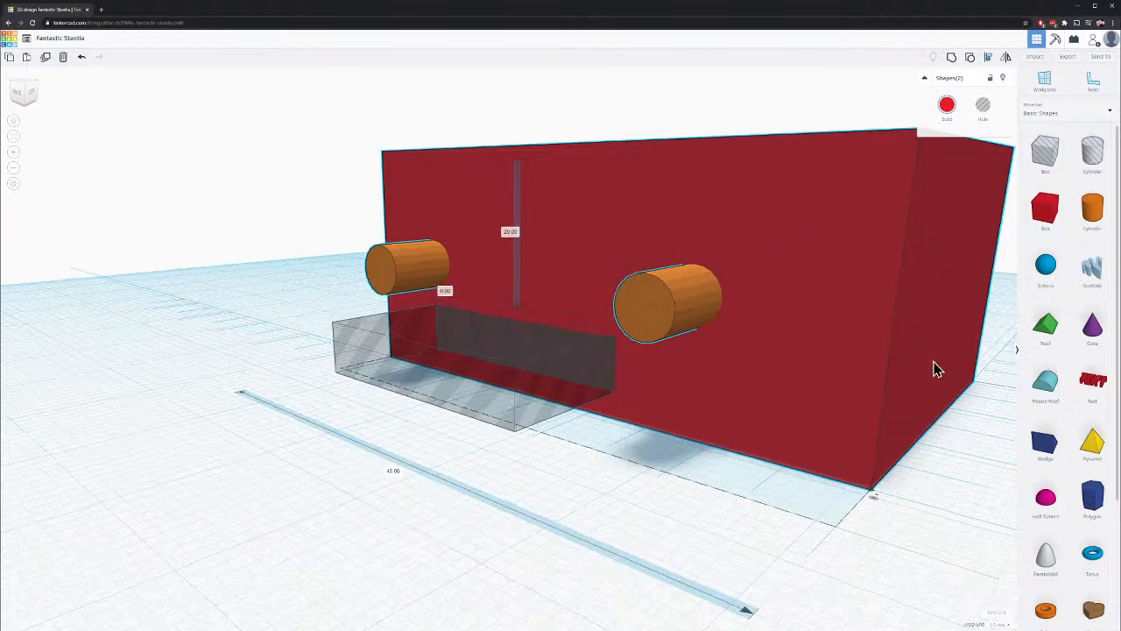
{"action": "middle_click_drag", "start_coordinate": [803, 368], "coordinate": [760, 379]}
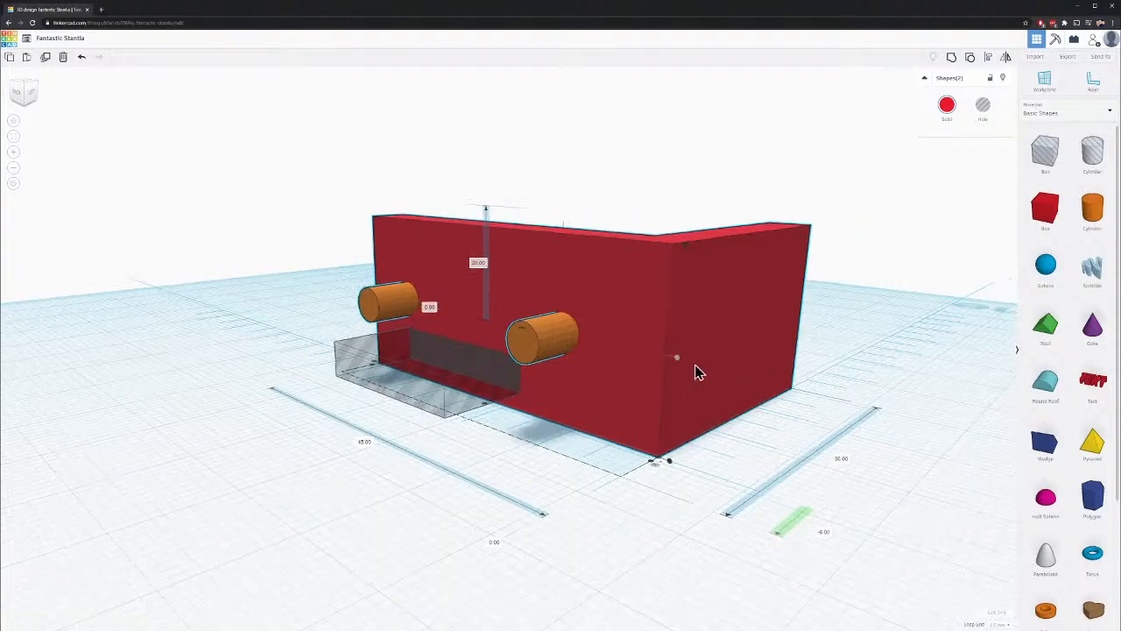
{"action": "right_click_drag", "start_coordinate": [680, 365], "coordinate": [517, 415]}
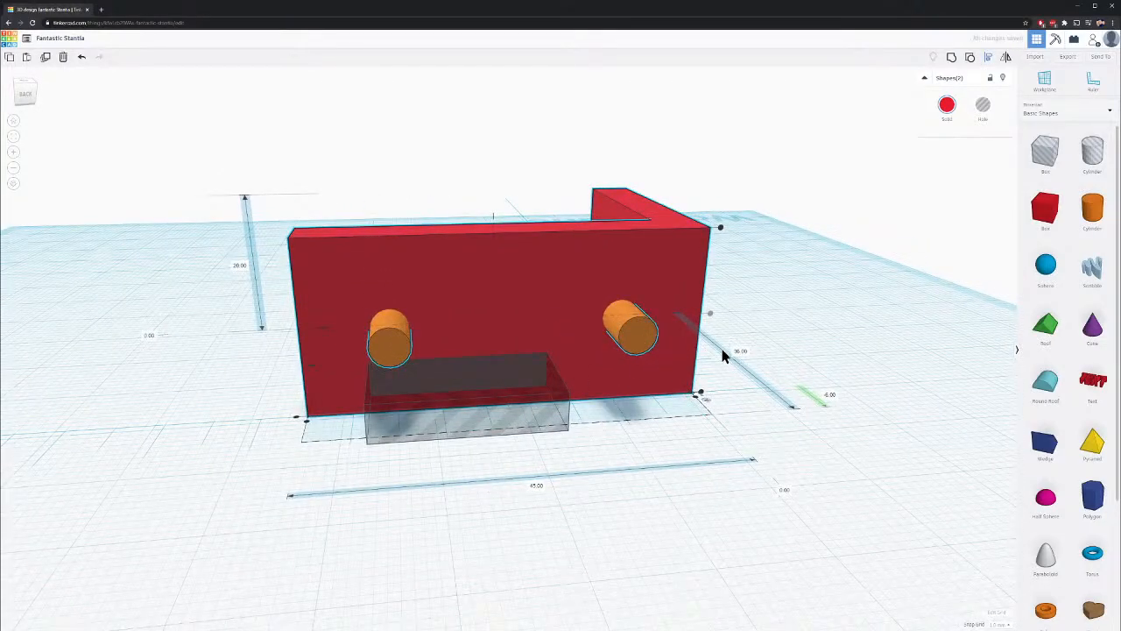
{"action": "right_click_drag", "start_coordinate": [723, 355], "coordinate": [806, 380]}
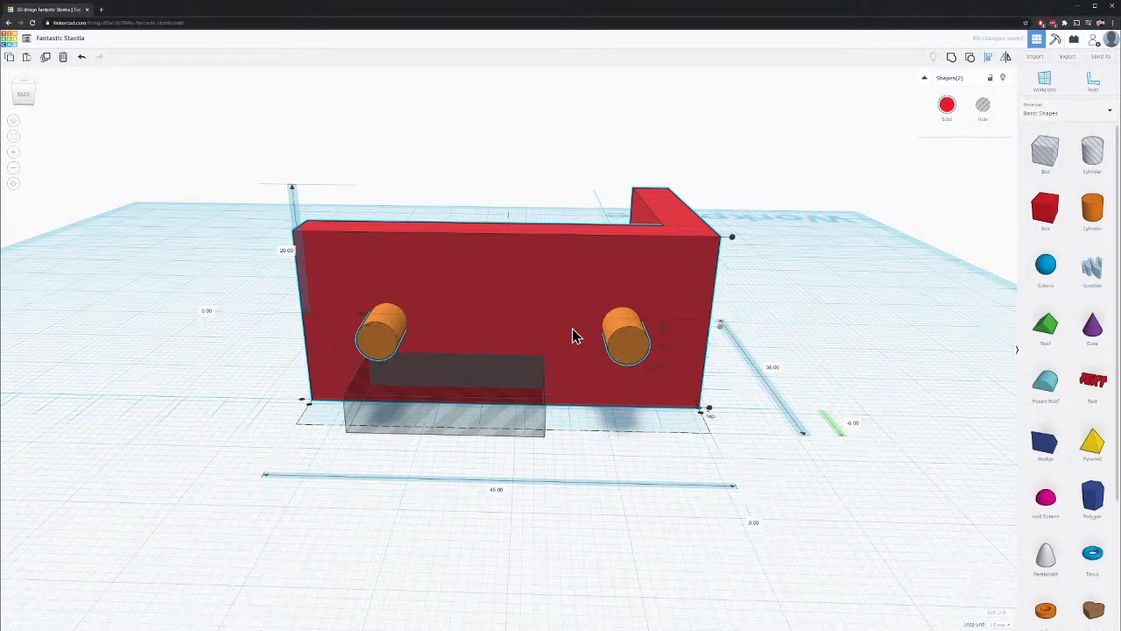
{"action": "right_click_drag", "start_coordinate": [574, 336], "coordinate": [727, 322]}
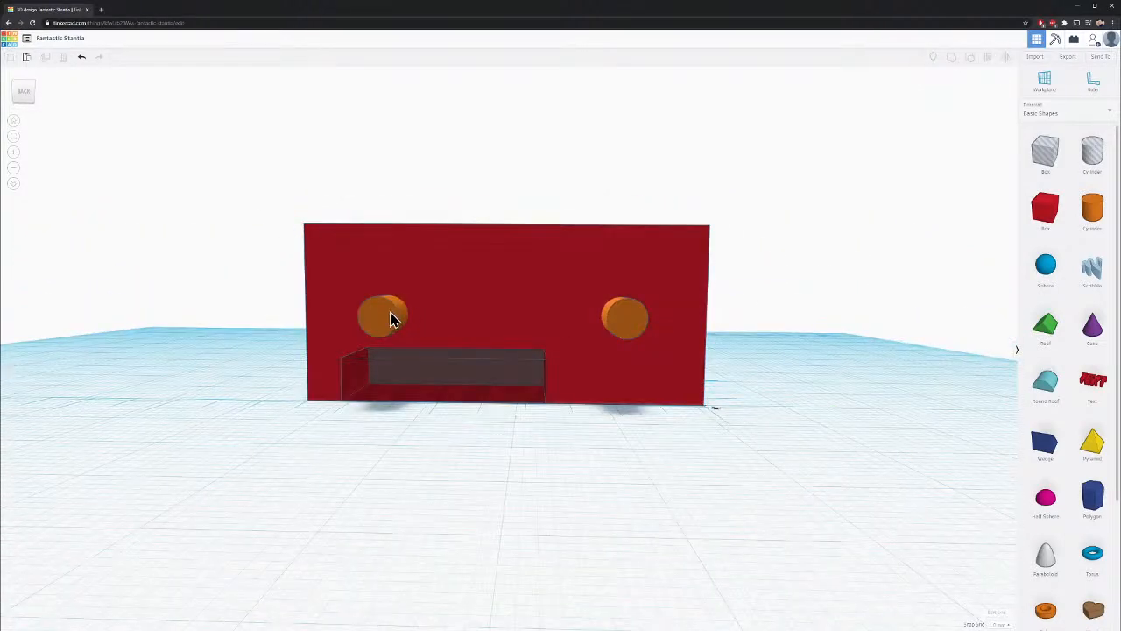
Move the cylinder pair off the wall's mid-height and align it with the bracket's vertical centre
{"action": "mouse_move", "coordinate": [390, 314]}
{"action": "left_mouse_down"}
{"action": "mouse_move", "coordinate": [386, 330]}
{"action": "mouse_move", "coordinate": [393, 315]}
{"action": "left_mouse_up"}
{"action": "left_click_drag", "start_coordinate": [506, 275], "coordinate": [512, 303]}
{"action": "left_click", "coordinate": [800, 312]}
{"action": "key", "text": "ctrl+a"}
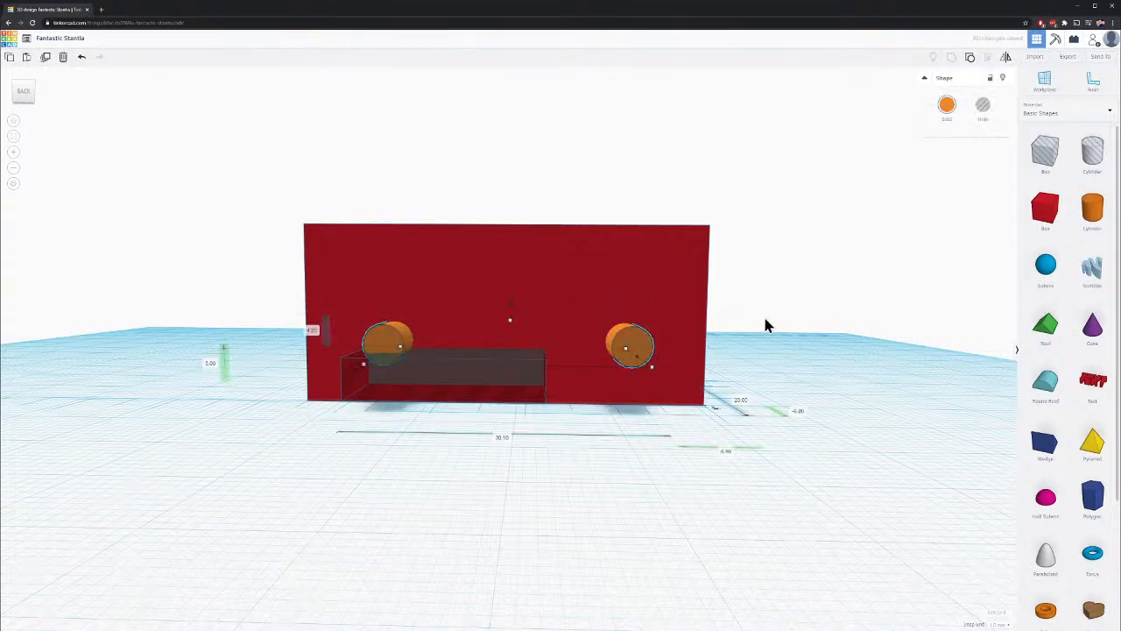
{"action": "left_click", "coordinate": [989, 58]}
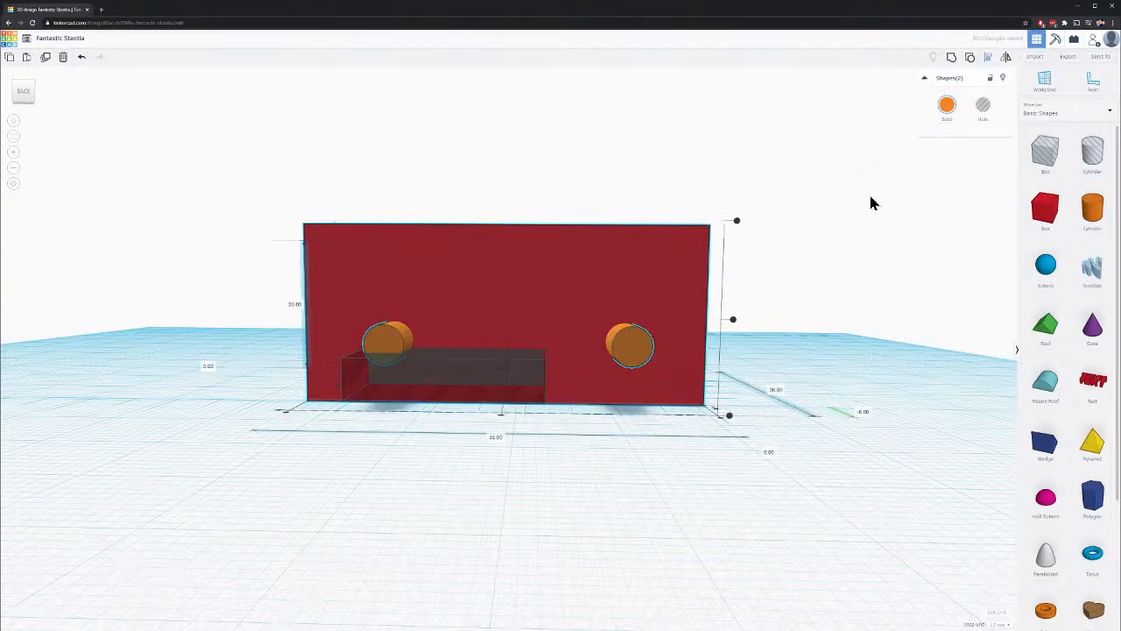
{"action": "left_click", "coordinate": [718, 319]}
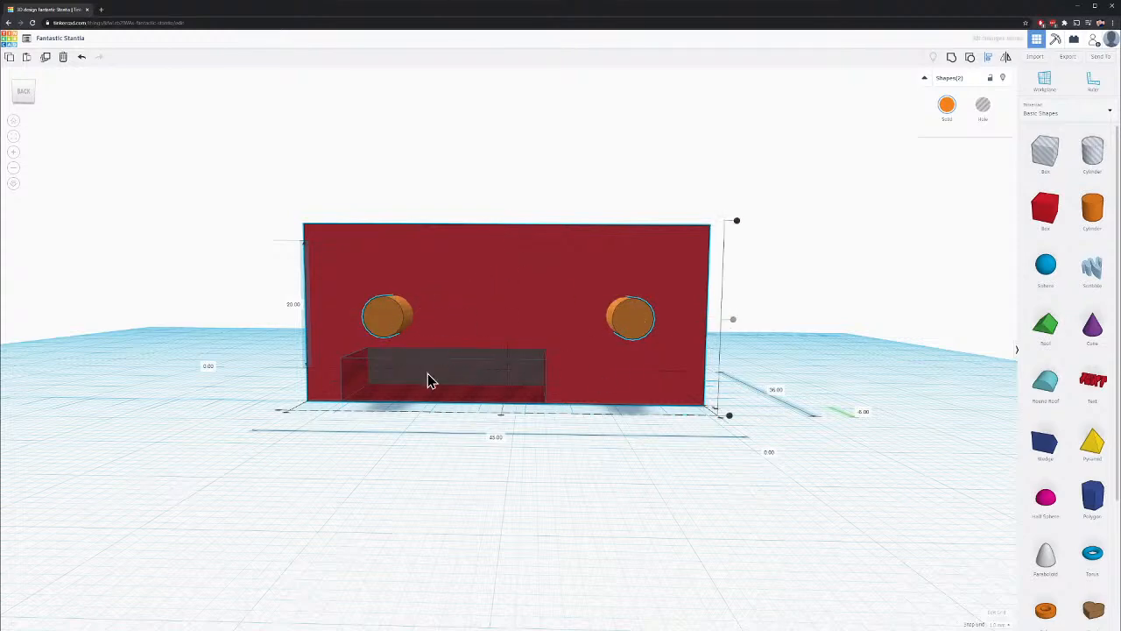
Slide the box hole along the wall to an offset of about 13 mm and align it with the bracket's vertical centre
{"action": "left_click_drag", "start_coordinate": [428, 377], "coordinate": [481, 383]}
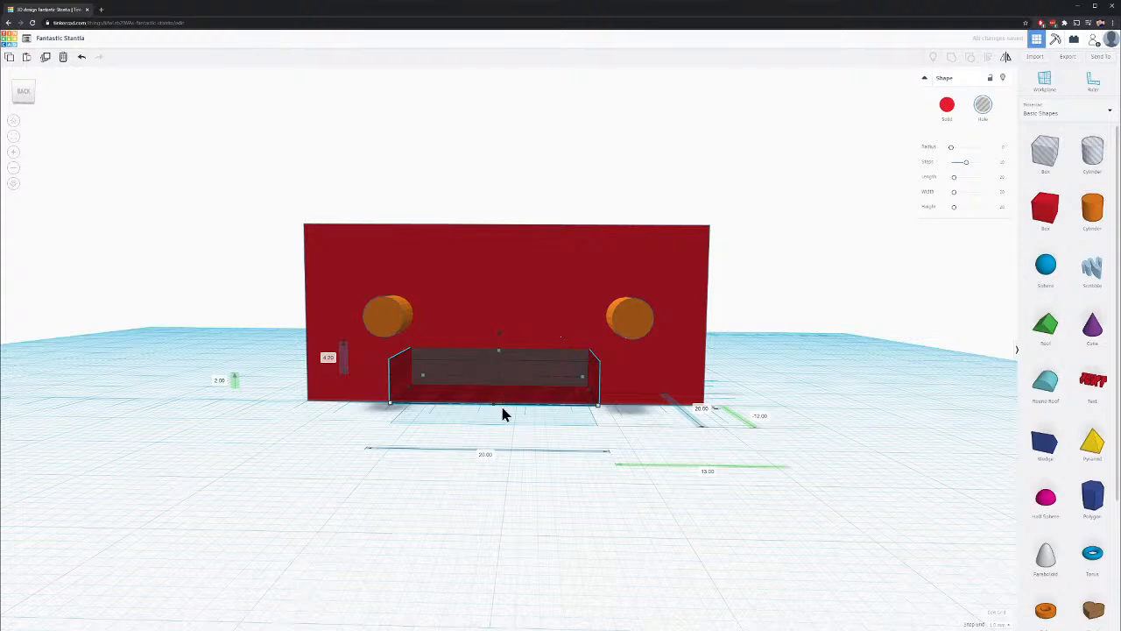
{"action": "left_click", "coordinate": [817, 346]}
{"action": "left_click", "coordinate": [586, 327]}
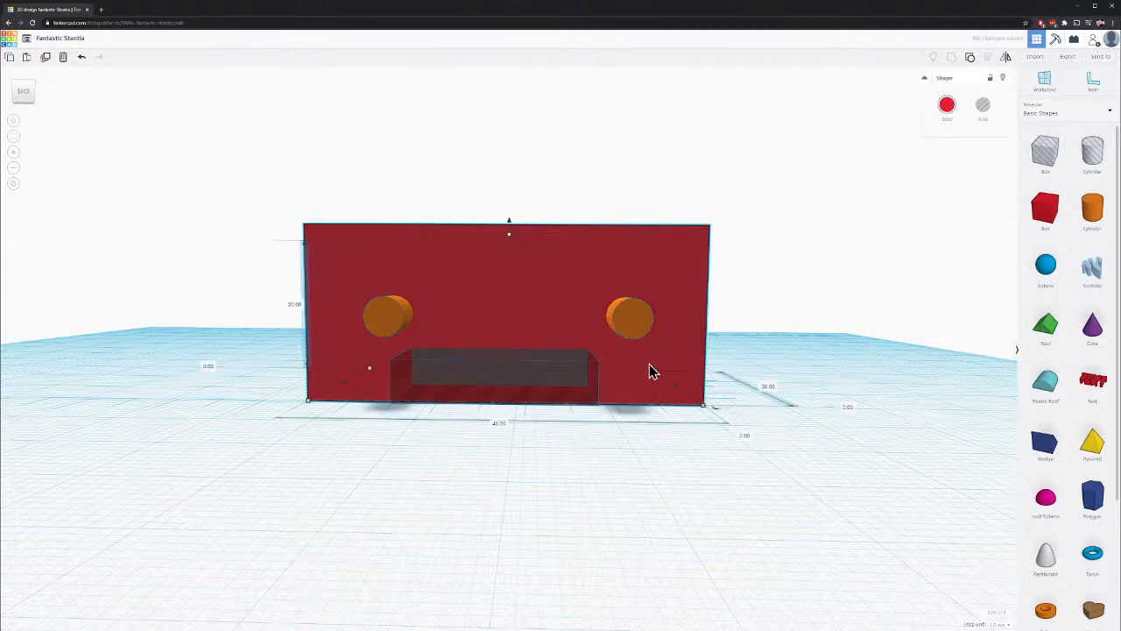
{"action": "left_click", "coordinate": [571, 382], "text": "shift"}
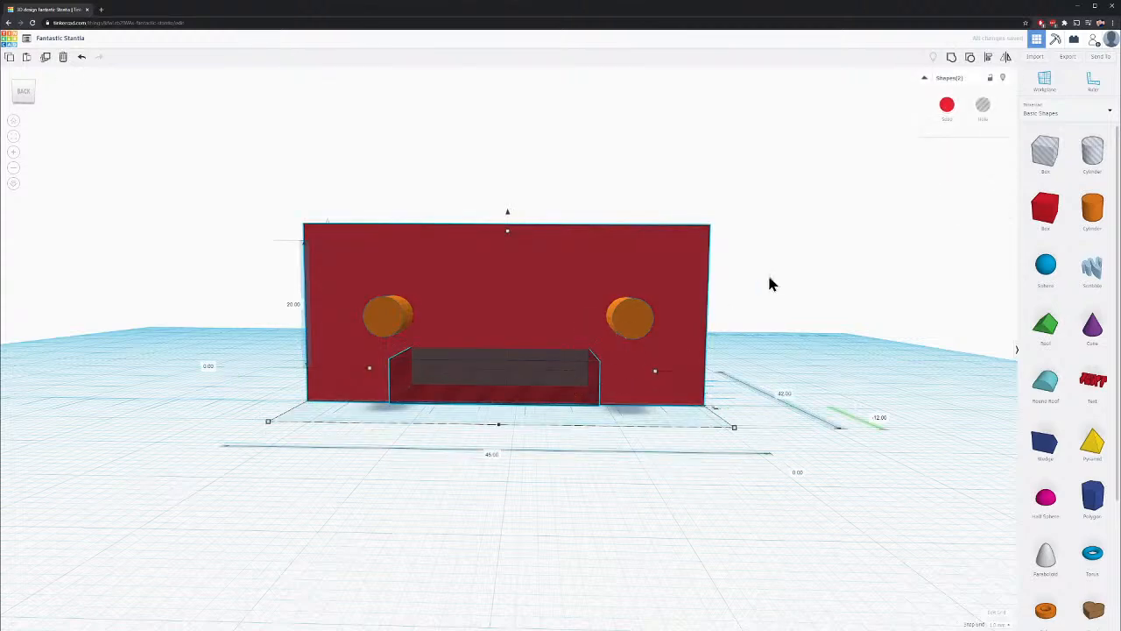
{"action": "left_click", "coordinate": [989, 59]}
{"action": "left_click", "coordinate": [717, 318]}
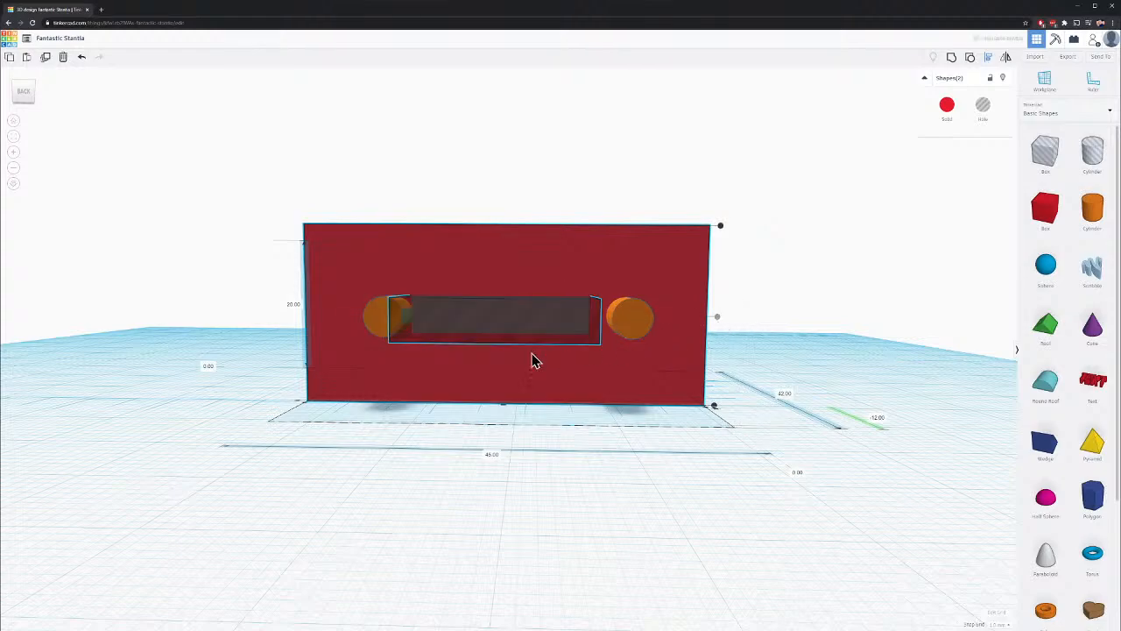
Centre-align the cylinder pair and the box hole with each other in the direction through the long wall
{"action": "right_click_drag", "start_coordinate": [370, 470], "coordinate": [563, 493]}
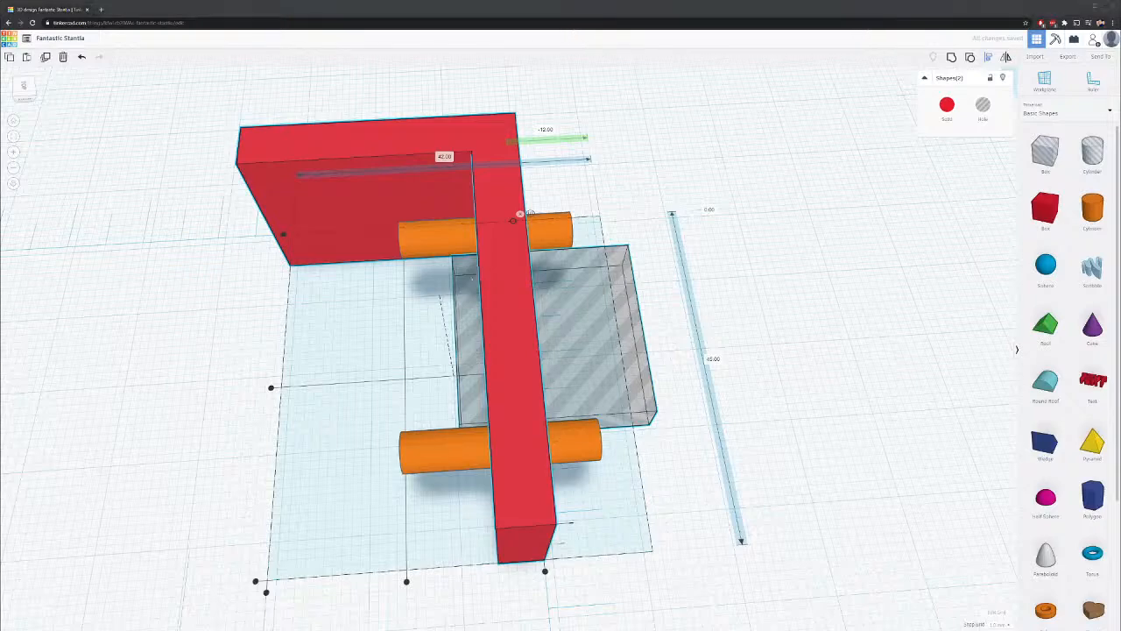
{"action": "left_click", "coordinate": [789, 194]}
{"action": "left_click", "coordinate": [535, 231]}
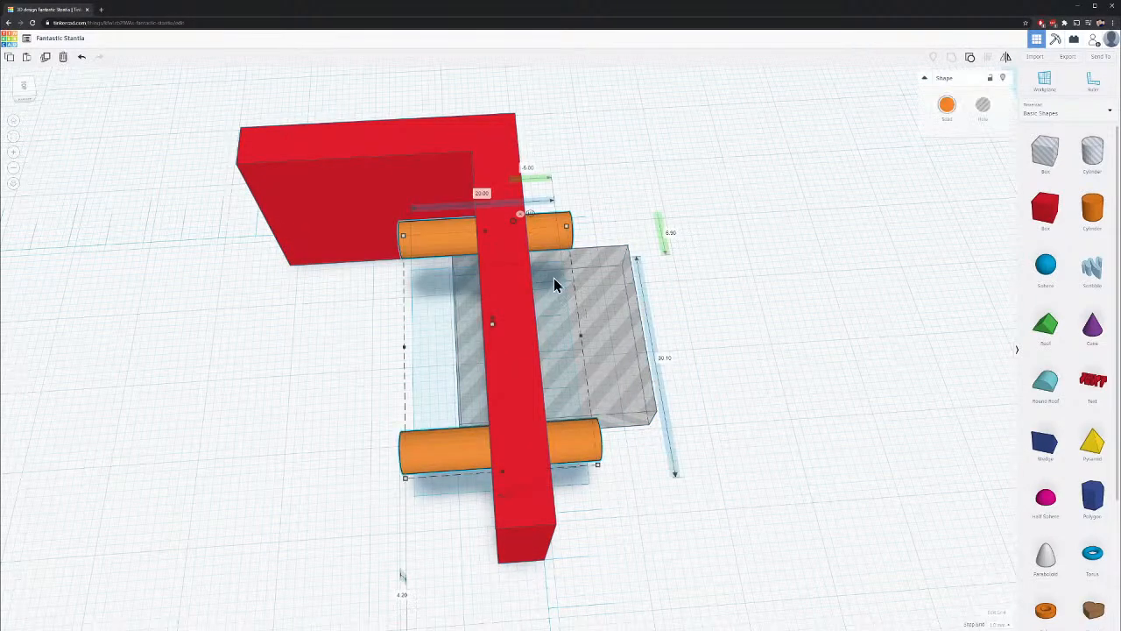
{"action": "left_click", "coordinate": [637, 313], "text": "shift"}
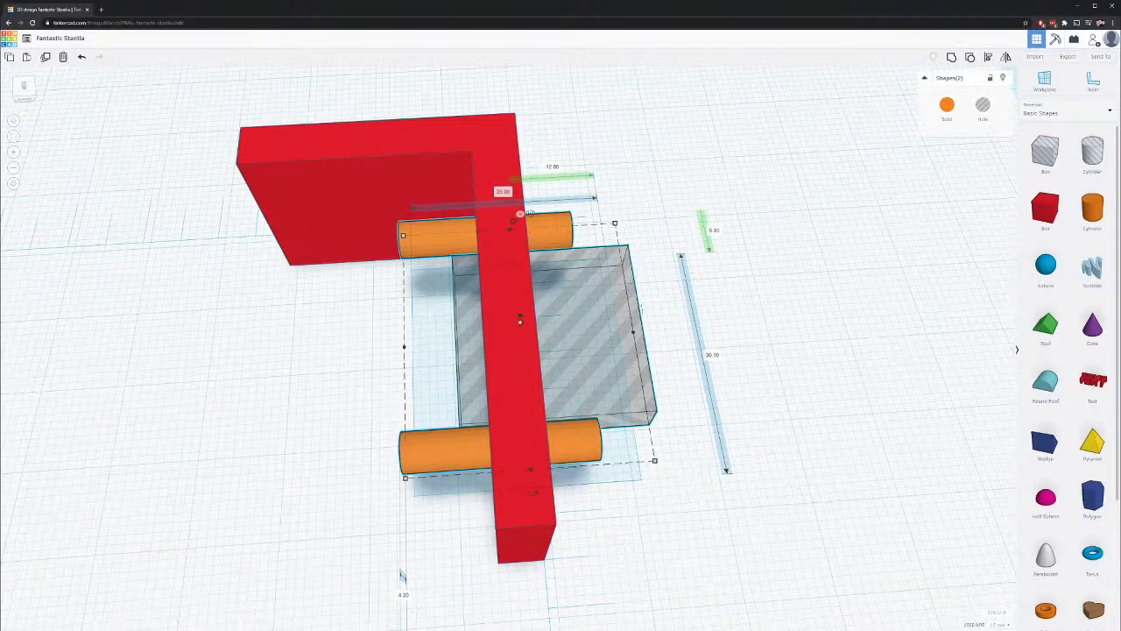
{"action": "left_click", "coordinate": [992, 59]}
{"action": "left_click", "coordinate": [532, 484]}
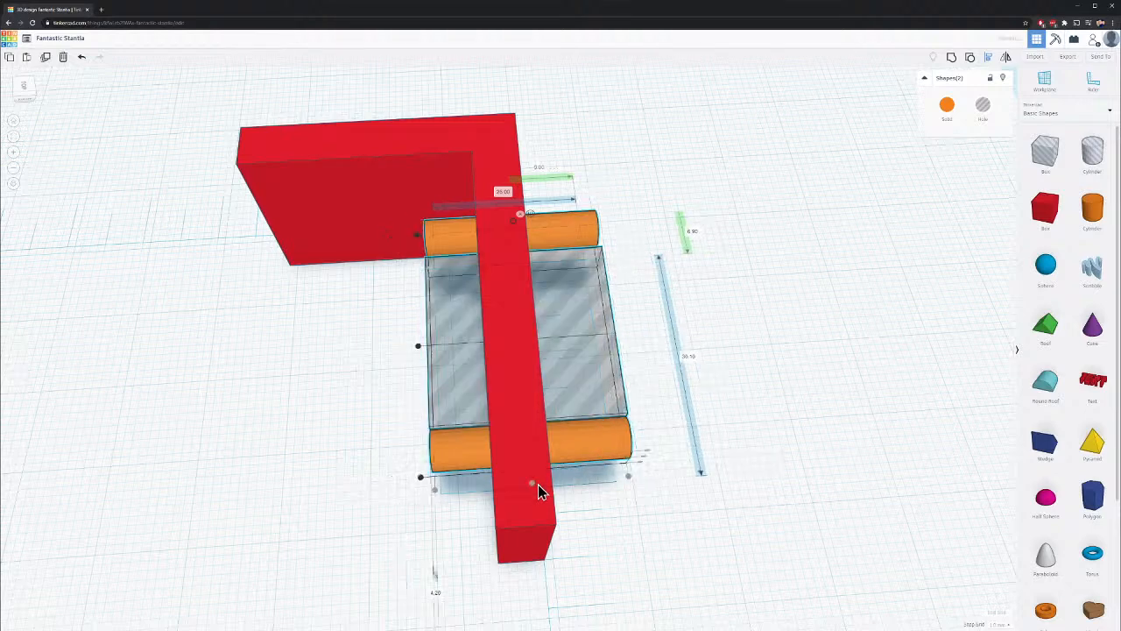
Turn the grouped orange cylinders back into a hole
{"action": "left_click", "coordinate": [1086, 264]}
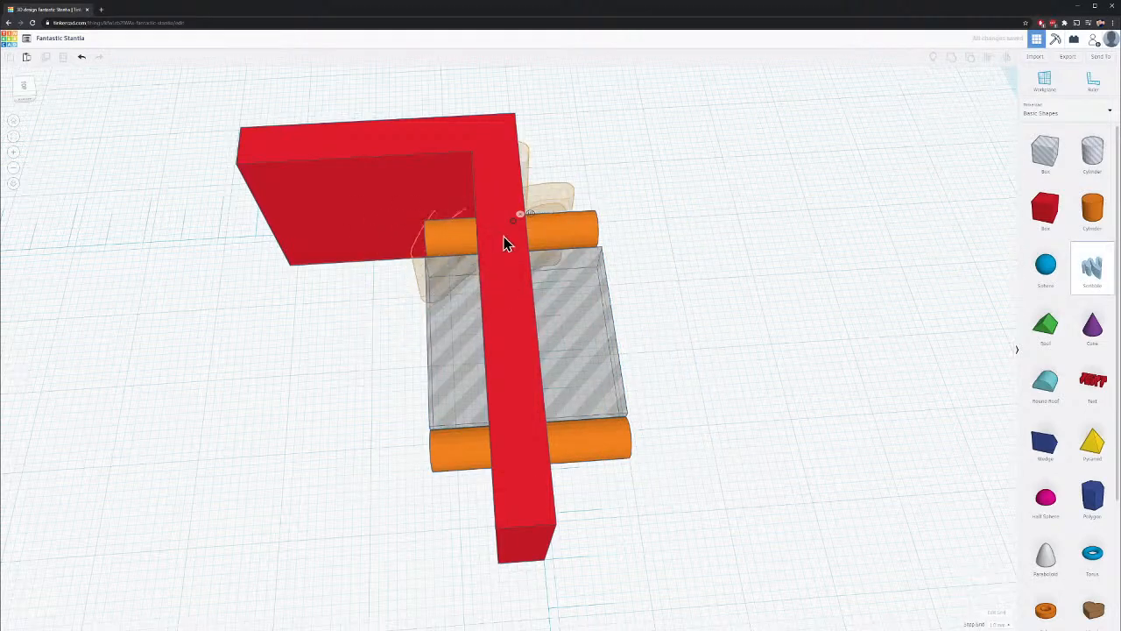
{"action": "left_click", "coordinate": [710, 263]}
{"action": "left_click", "coordinate": [580, 234]}
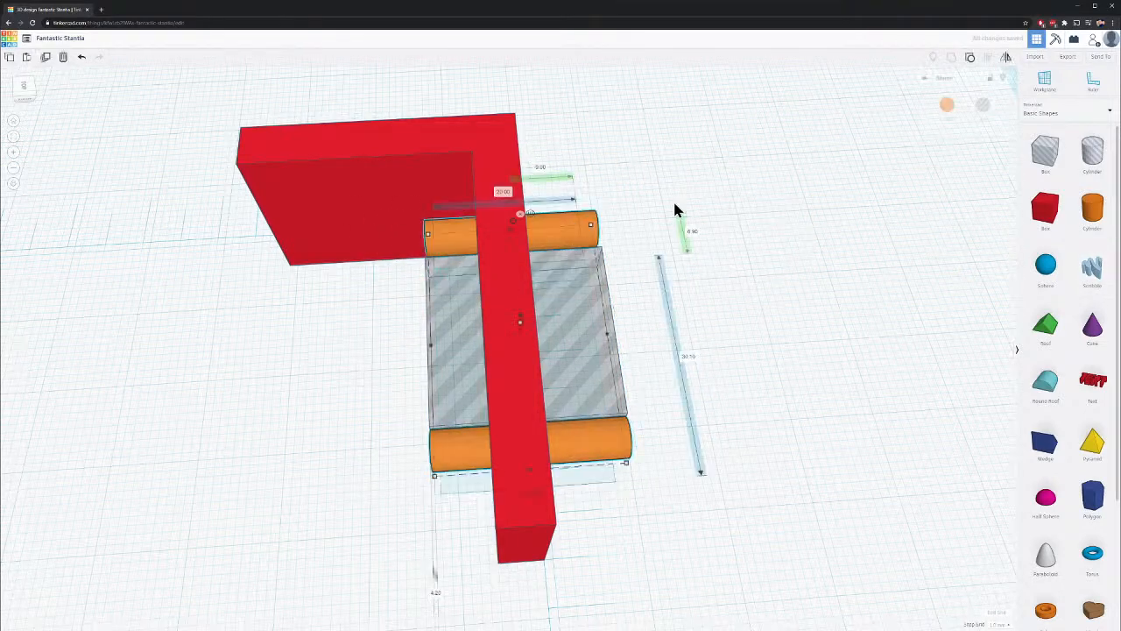
{"action": "left_click", "coordinate": [982, 106]}
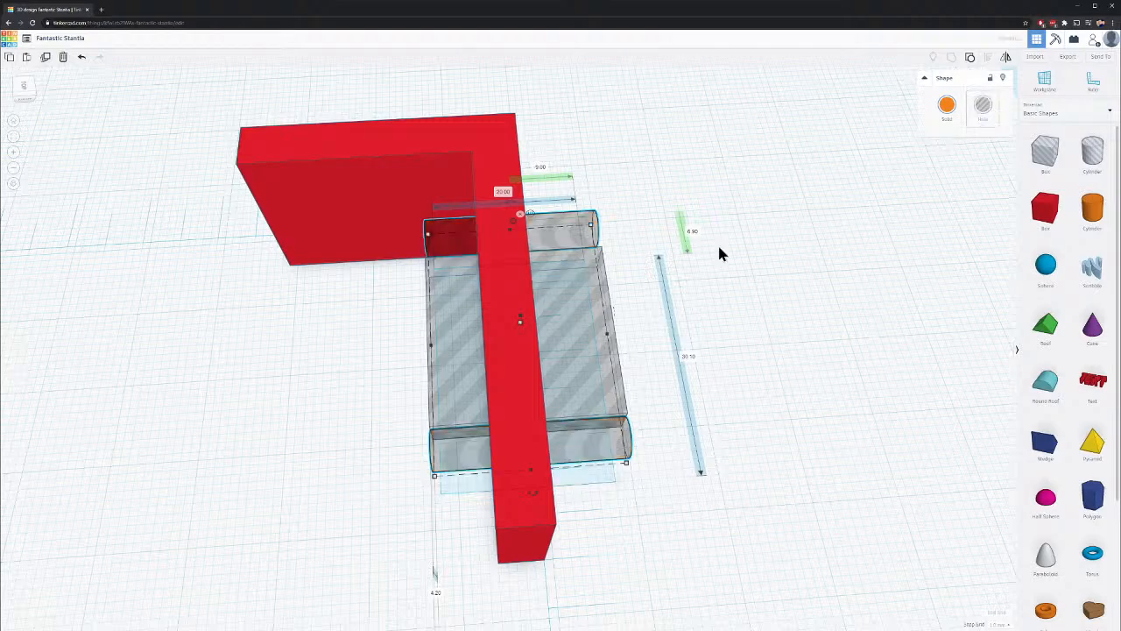
Stretch the box hole along the long wall to 26 mm so its ends reach into both cylinder holes
{"action": "left_click", "coordinate": [768, 313]}
{"action": "left_click", "coordinate": [537, 295]}
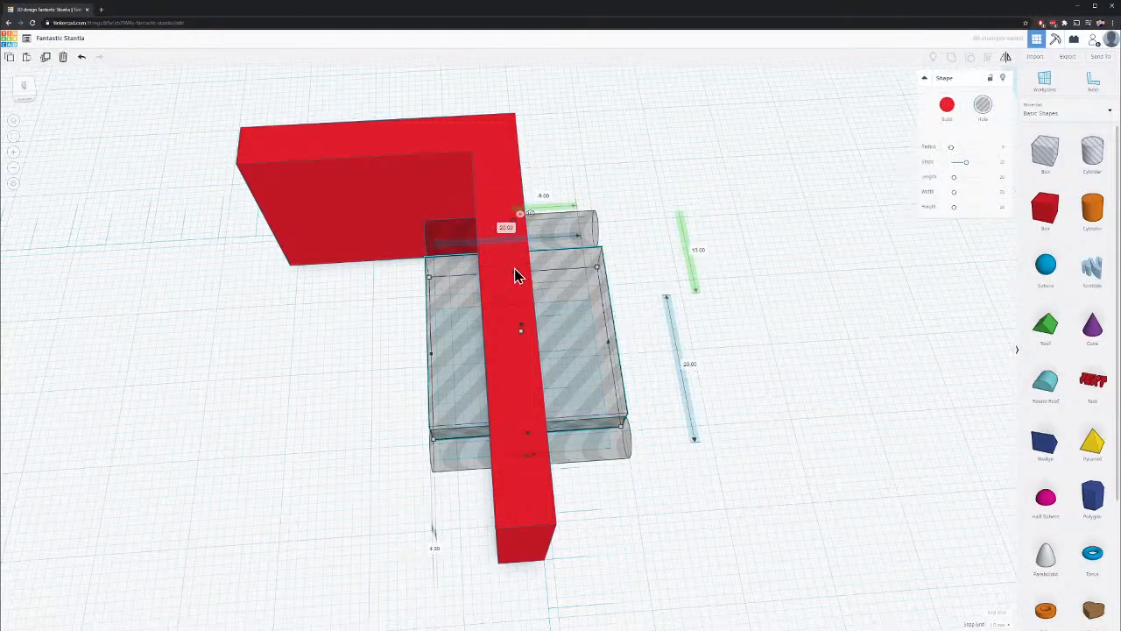
{"action": "mouse_move", "coordinate": [515, 275]}
{"action": "right_mouse_down"}
{"action": "mouse_move", "coordinate": [730, 271]}
{"action": "mouse_move", "coordinate": [750, 295]}
{"action": "mouse_move", "coordinate": [525, 330]}
{"action": "mouse_move", "coordinate": [618, 349]}
{"action": "right_mouse_up"}
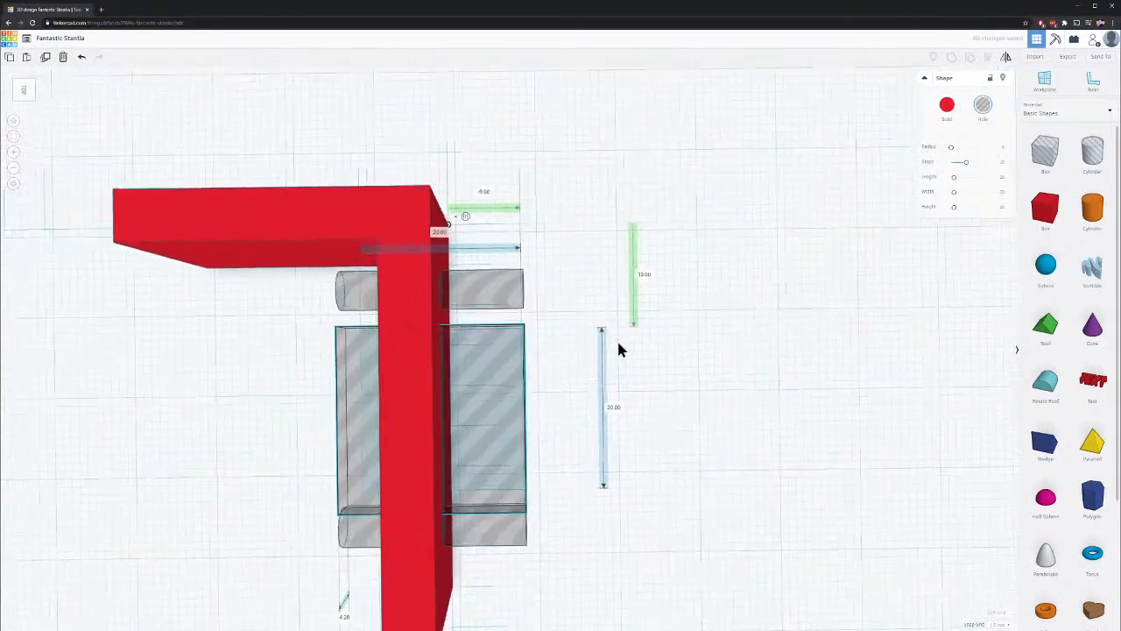
{"action": "middle_click_drag", "start_coordinate": [618, 349], "coordinate": [692, 360]}
{"action": "left_click_drag", "start_coordinate": [492, 343], "coordinate": [492, 305]}
{"action": "middle_click_drag", "start_coordinate": [697, 518], "coordinate": [705, 375]}
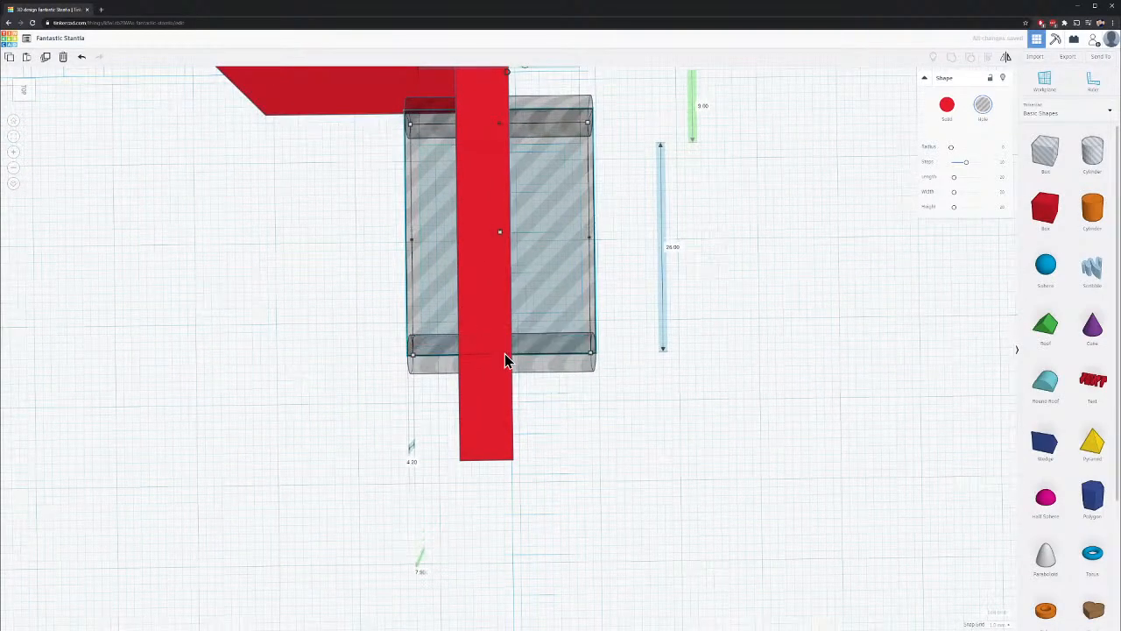
Group the box hole and the cylinder pair into one rounded slot hole through the long wall
{"action": "mouse_move", "coordinate": [931, 440]}
{"action": "right_mouse_down"}
{"action": "mouse_move", "coordinate": [508, 476]}
{"action": "mouse_move", "coordinate": [1009, 472]}
{"action": "mouse_move", "coordinate": [770, 400]}
{"action": "mouse_move", "coordinate": [931, 450]}
{"action": "right_mouse_up"}
{"action": "scroll", "coordinate": [320, 235], "scroll_direction": "up", "scroll_amount": 5}
{"action": "right_click_drag", "start_coordinate": [338, 256], "coordinate": [538, 174]}
{"action": "middle_click_drag", "start_coordinate": [779, 350], "coordinate": [476, 376]}
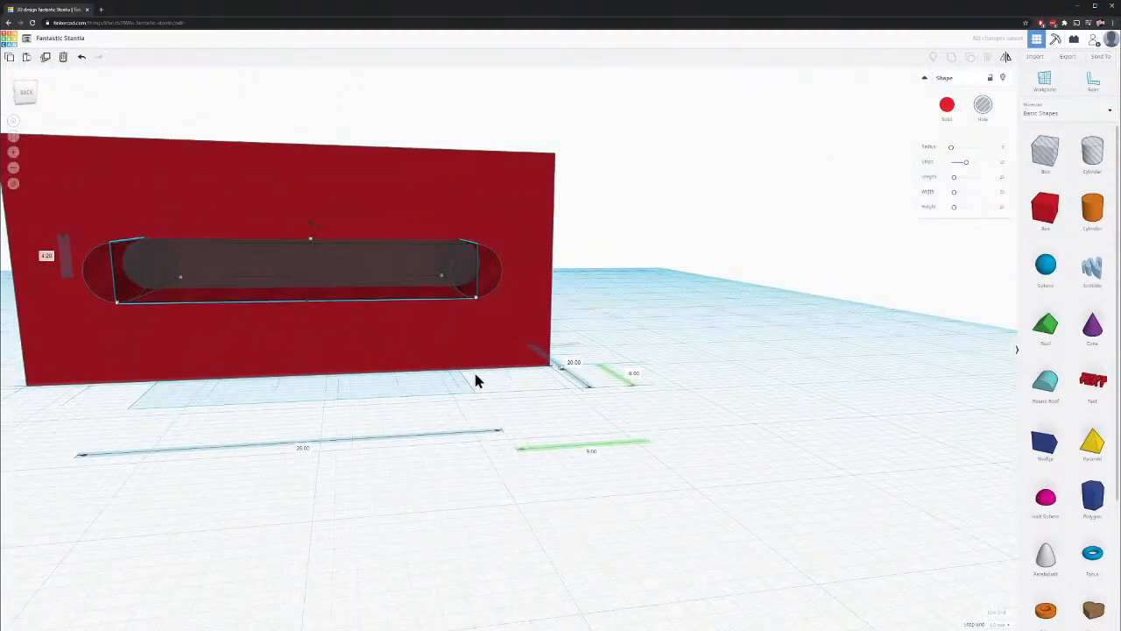
{"action": "left_click", "coordinate": [744, 491]}
{"action": "left_click", "coordinate": [453, 269]}
{"action": "left_click", "coordinate": [496, 276], "text": "shift"}
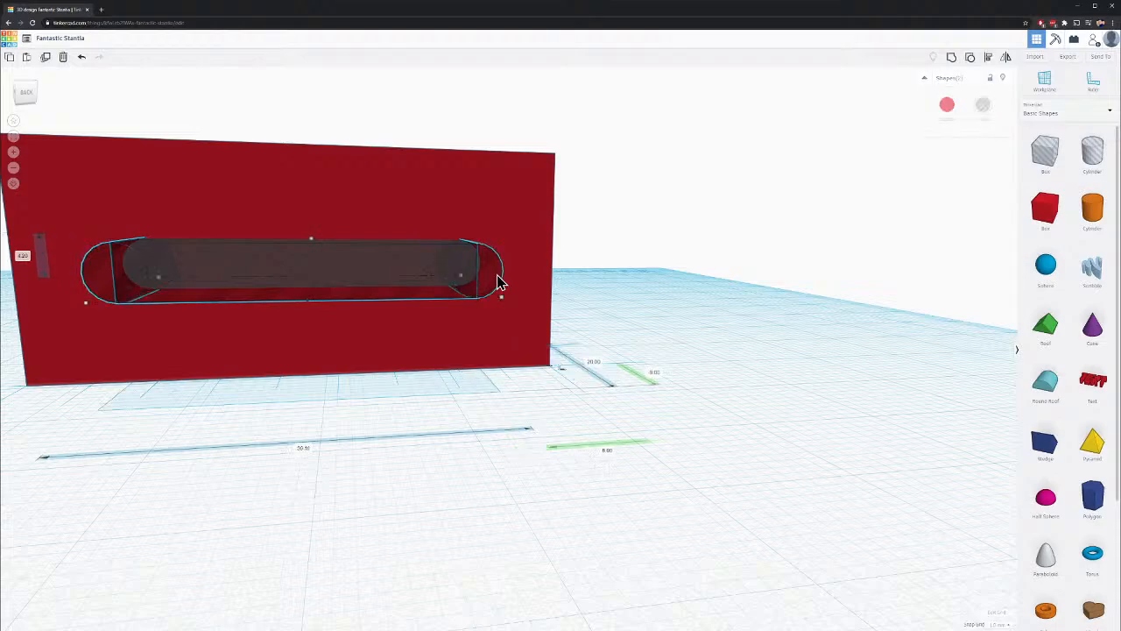
{"action": "left_click", "coordinate": [951, 58]}
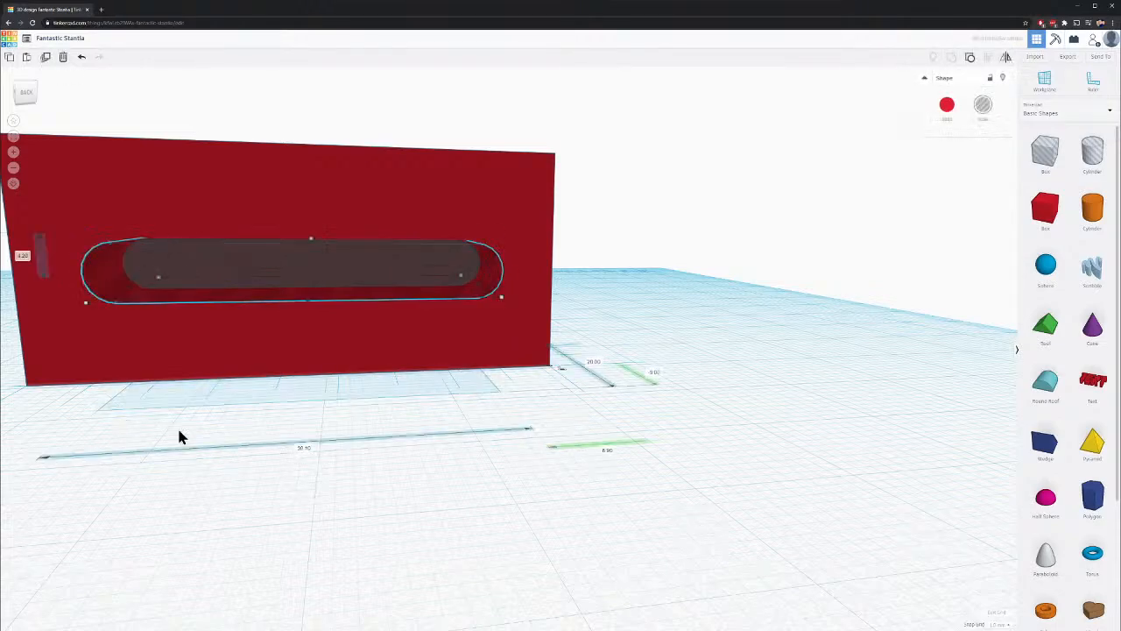
{"action": "left_click", "coordinate": [446, 493]}
Place a cylinder hole on the workplane inside the bracket's corner and set its first horizontal dimension to 4.2 mm
{"action": "right_click_drag", "start_coordinate": [446, 493], "coordinate": [601, 388]}
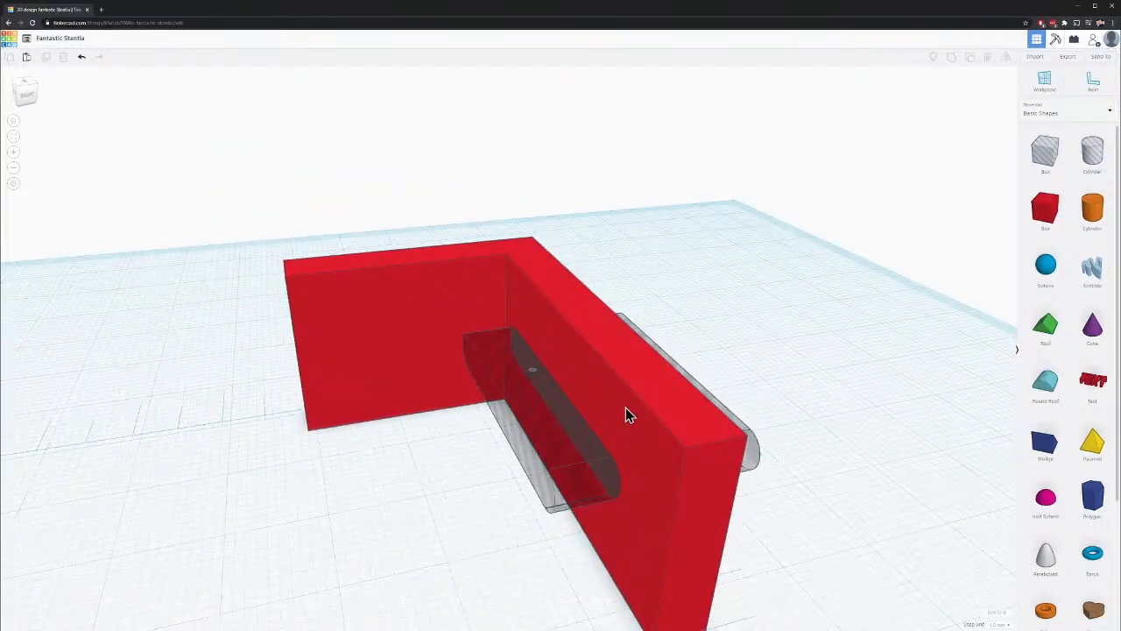
{"action": "right_click_drag", "start_coordinate": [626, 426], "coordinate": [613, 490]}
{"action": "mouse_move", "coordinate": [618, 408]}
{"action": "middle_mouse_down"}
{"action": "mouse_move", "coordinate": [707, 355]}
{"action": "mouse_move", "coordinate": [875, 343]}
{"action": "middle_mouse_up"}
{"action": "middle_click_drag", "start_coordinate": [703, 365], "coordinate": [798, 317]}
{"action": "mouse_move", "coordinate": [799, 324]}
{"action": "right_mouse_down"}
{"action": "mouse_move", "coordinate": [961, 316]}
{"action": "mouse_move", "coordinate": [596, 255]}
{"action": "mouse_move", "coordinate": [373, 517]}
{"action": "mouse_move", "coordinate": [365, 482]}
{"action": "mouse_move", "coordinate": [1057, 474]}
{"action": "right_mouse_up"}
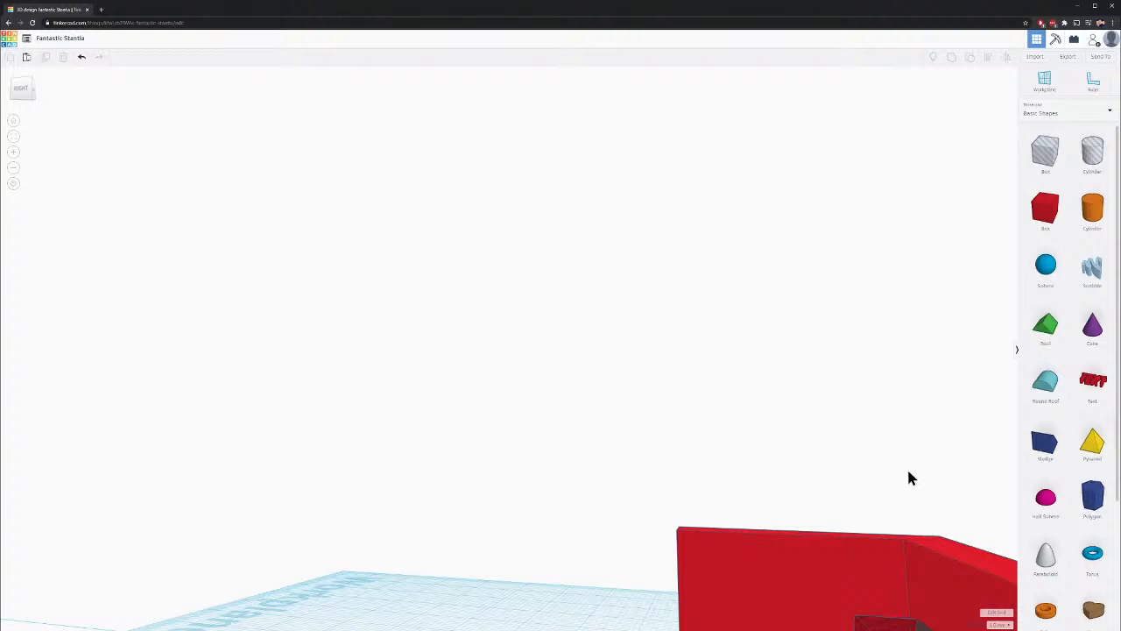
{"action": "mouse_move", "coordinate": [909, 477]}
{"action": "right_mouse_down"}
{"action": "mouse_move", "coordinate": [552, 218]}
{"action": "mouse_move", "coordinate": [741, 388]}
{"action": "mouse_move", "coordinate": [713, 327]}
{"action": "mouse_move", "coordinate": [461, 292]}
{"action": "right_mouse_up"}
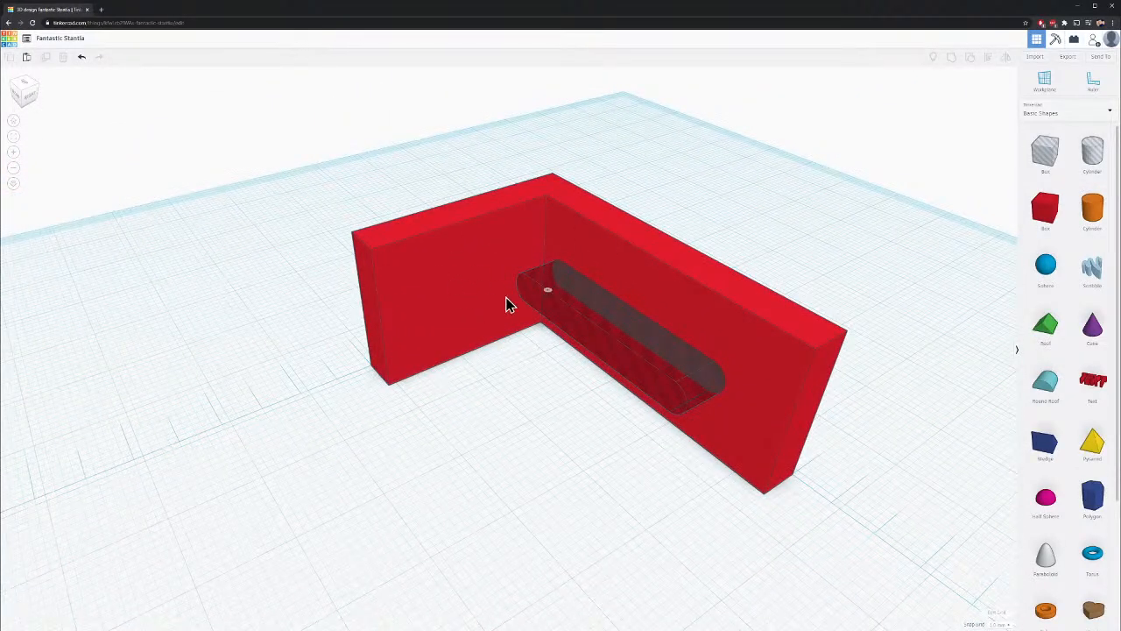
{"action": "left_click_drag", "start_coordinate": [1092, 151], "coordinate": [481, 455]}
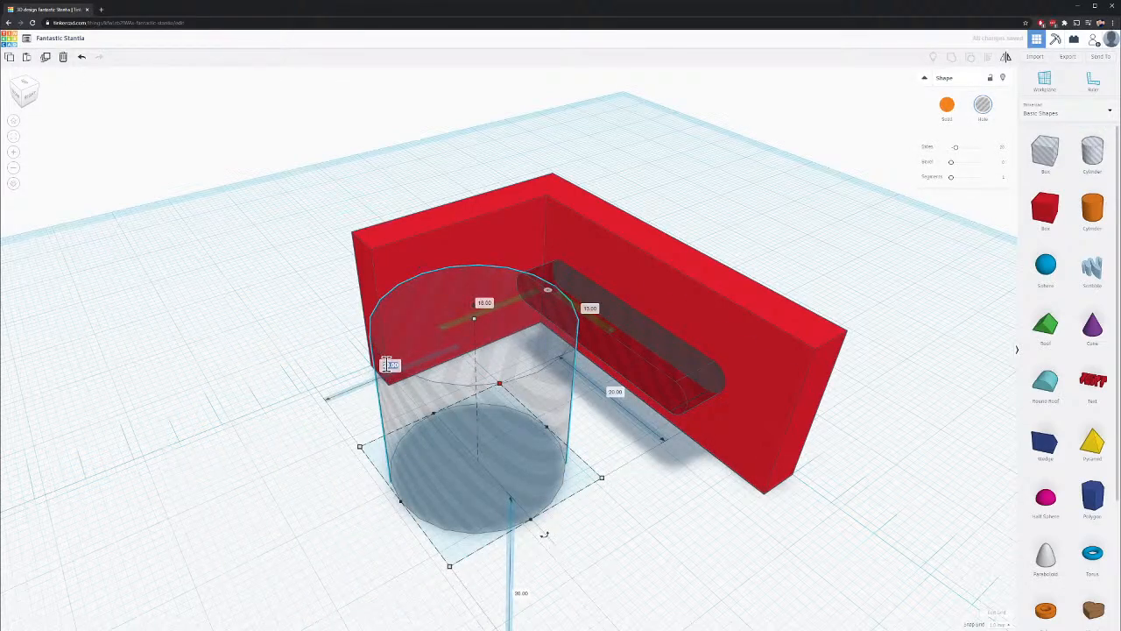
{"action": "left_click_drag", "start_coordinate": [387, 364], "coordinate": [389, 372]}
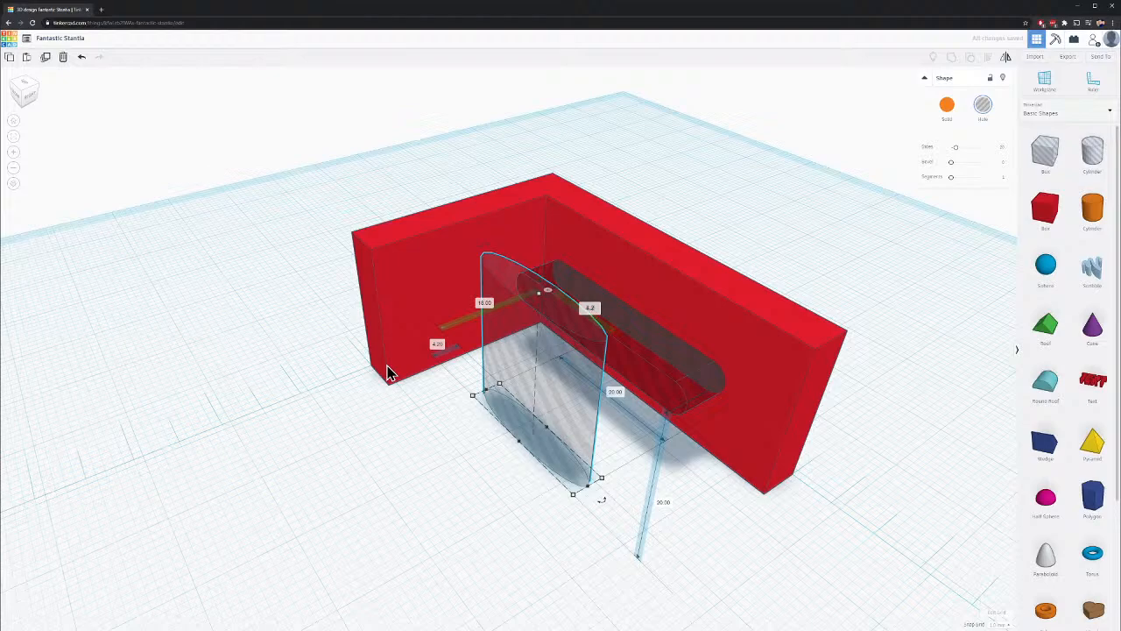
{"action": "key", "text": "Return"}
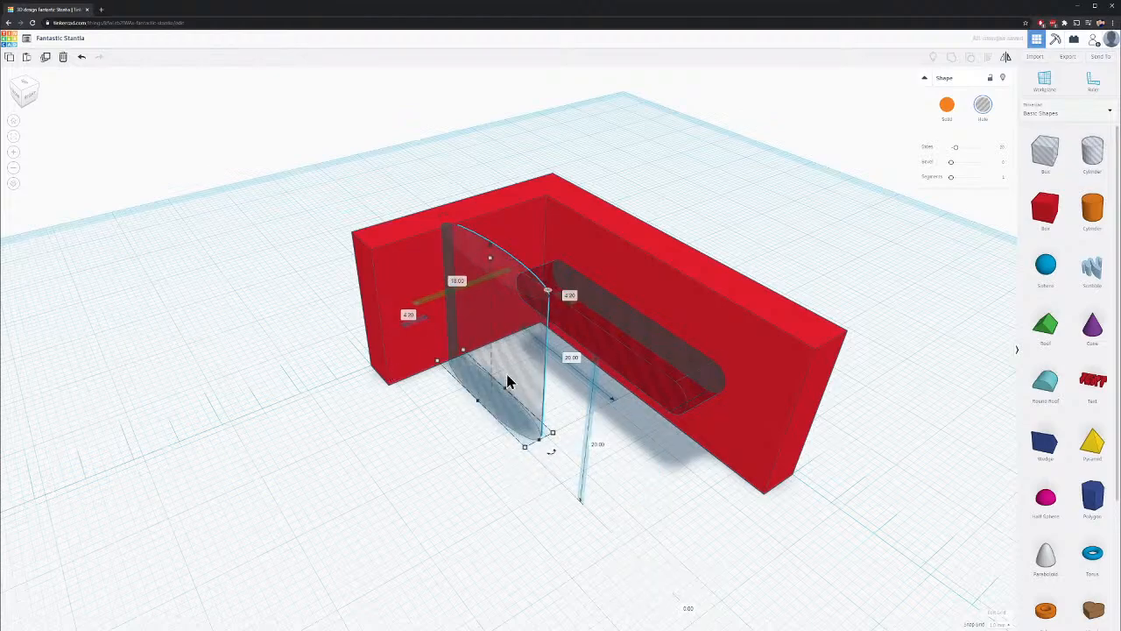
Set the hole cylinder's other horizontal dimension to 4.2 mm and bring it back in front of the short wall
{"action": "right_click_drag", "start_coordinate": [508, 381], "coordinate": [610, 347]}
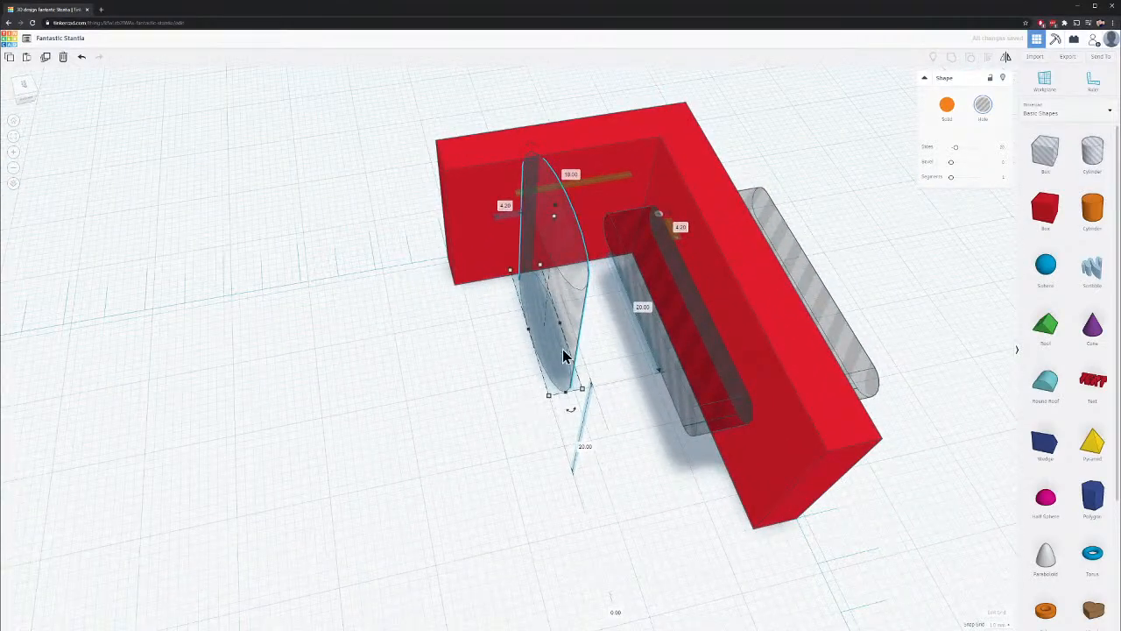
{"action": "key", "text": "Tab"}
{"action": "right_click_drag", "start_coordinate": [514, 519], "coordinate": [548, 458]}
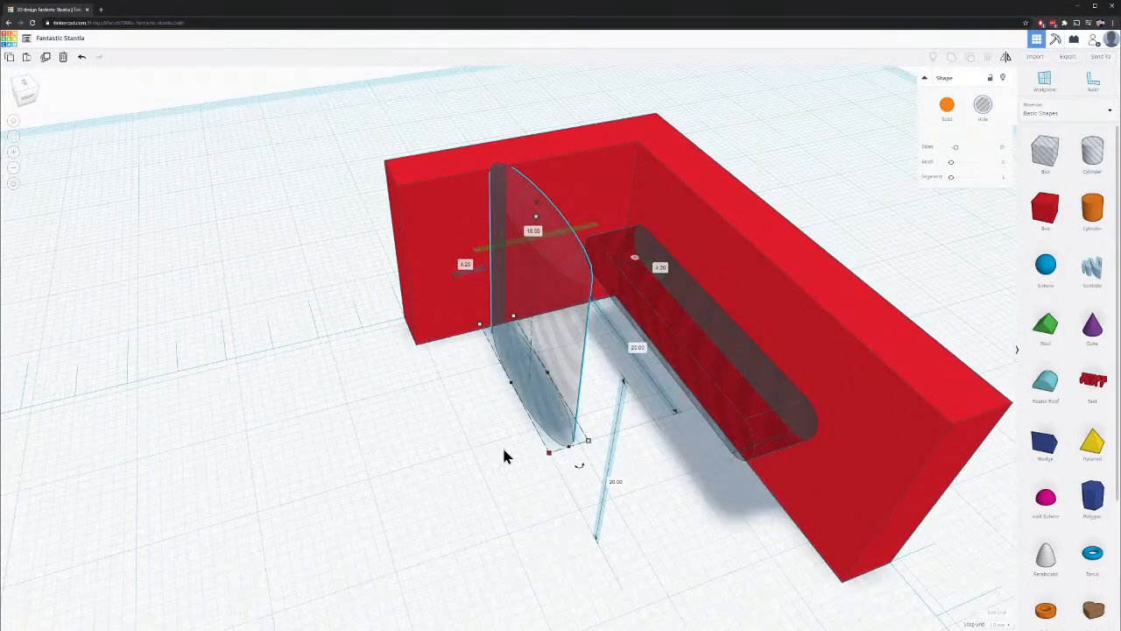
{"action": "left_click", "coordinate": [333, 431]}
{"action": "left_click_drag", "start_coordinate": [515, 358], "coordinate": [155, 218]}
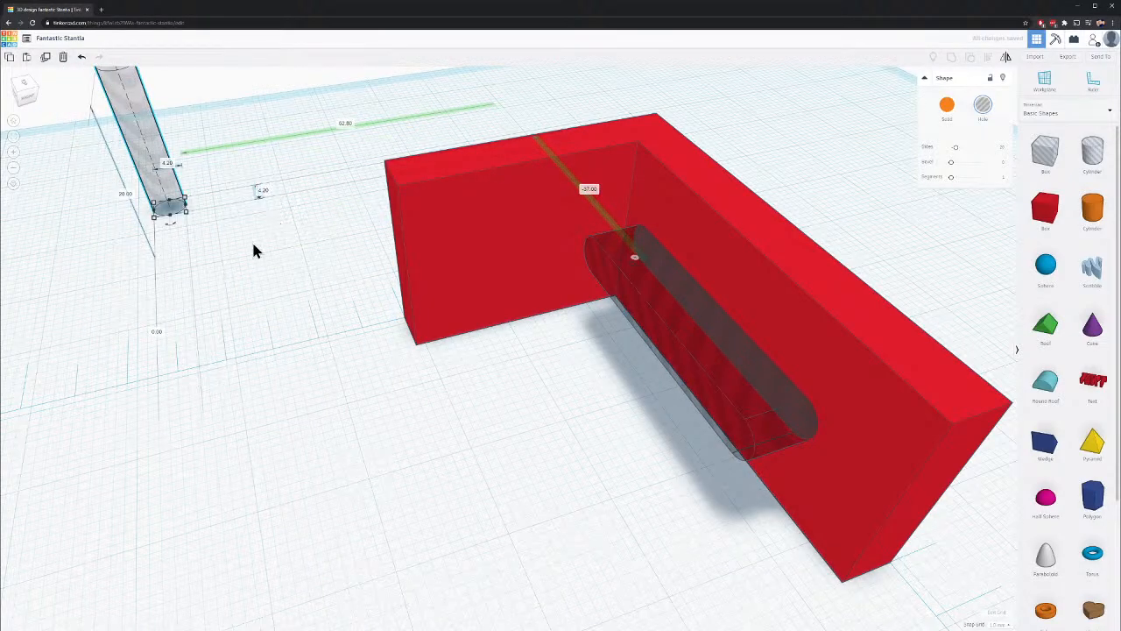
{"action": "left_click_drag", "start_coordinate": [143, 140], "coordinate": [508, 328]}
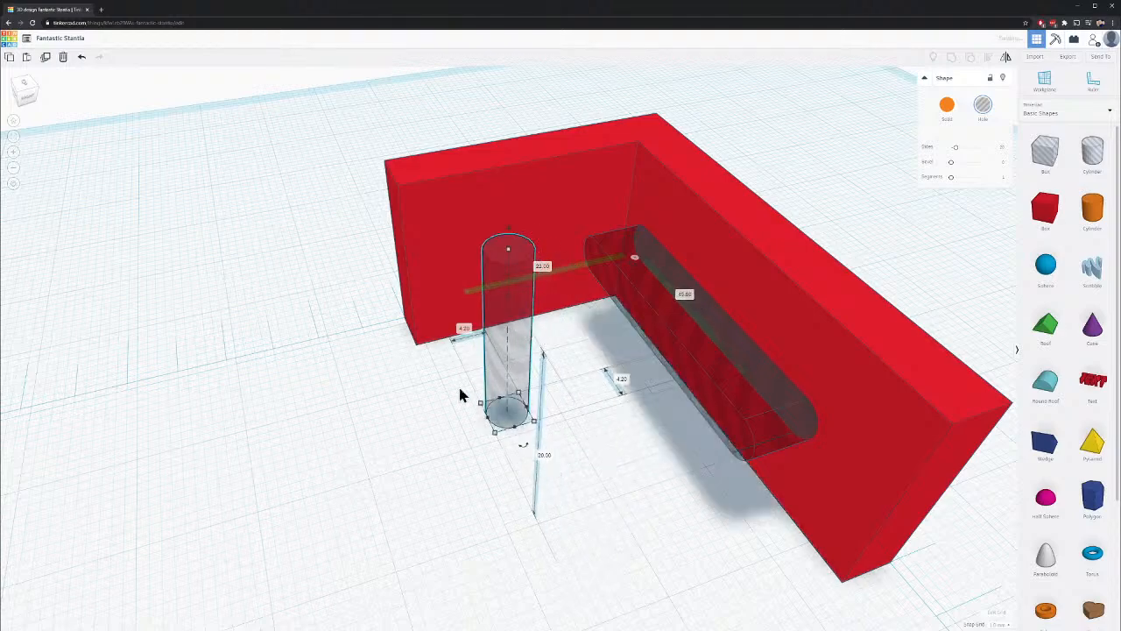
Rotate the hole cylinder onto its side so it points toward the short wall
{"action": "right_click_drag", "start_coordinate": [461, 394], "coordinate": [660, 358]}
{"action": "left_click_drag", "start_coordinate": [368, 320], "coordinate": [335, 440]}
{"action": "left_click", "coordinate": [667, 624]}
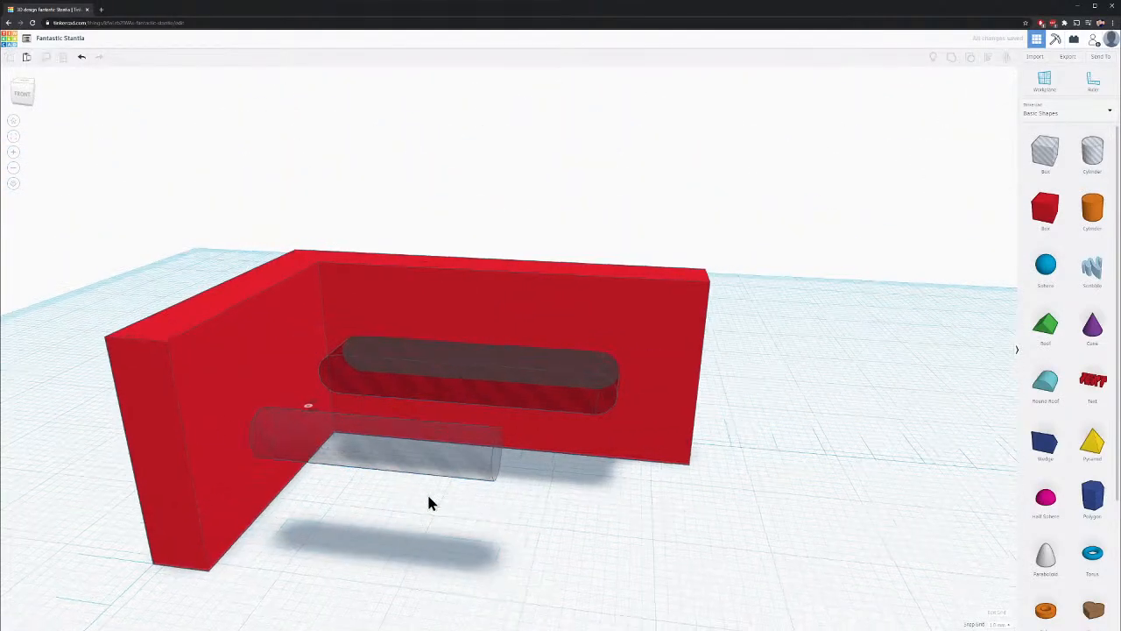
Move the horizontal hole cylinder lengthwise until it passes through the bracket's short wall
{"action": "right_click_drag", "start_coordinate": [428, 500], "coordinate": [645, 350]}
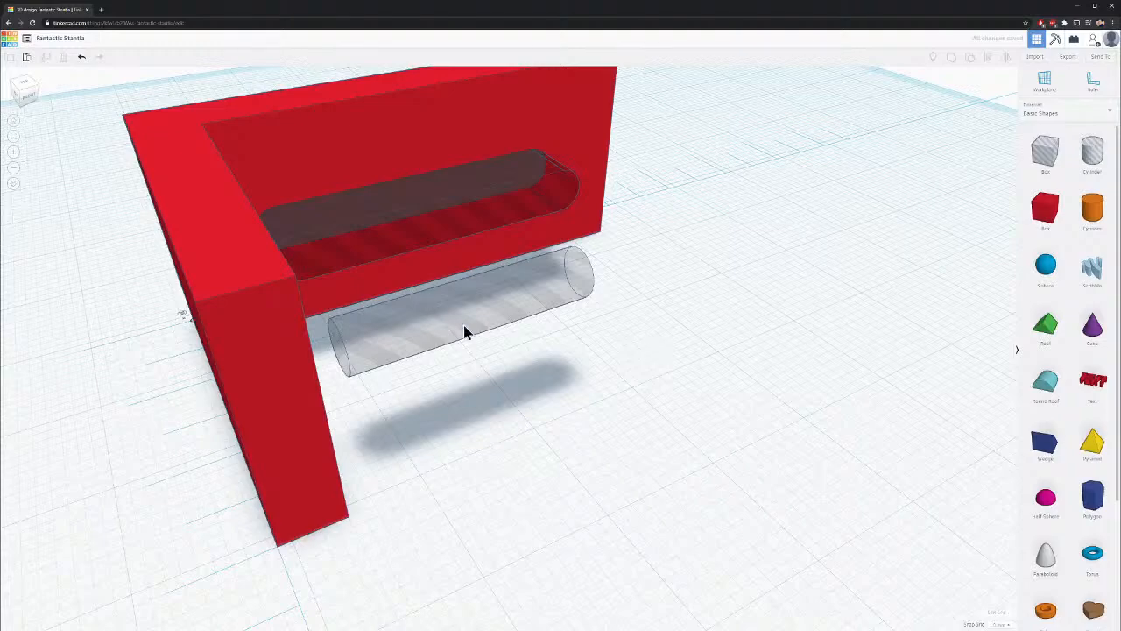
{"action": "left_click_drag", "start_coordinate": [464, 325], "coordinate": [403, 320]}
{"action": "left_click", "coordinate": [510, 386]}
{"action": "mouse_move", "coordinate": [509, 388]}
{"action": "right_mouse_down"}
{"action": "mouse_move", "coordinate": [714, 373]}
{"action": "mouse_move", "coordinate": [540, 358]}
{"action": "mouse_move", "coordinate": [527, 391]}
{"action": "right_mouse_up"}
{"action": "scroll", "coordinate": [421, 364], "scroll_direction": "down", "scroll_amount": 3}
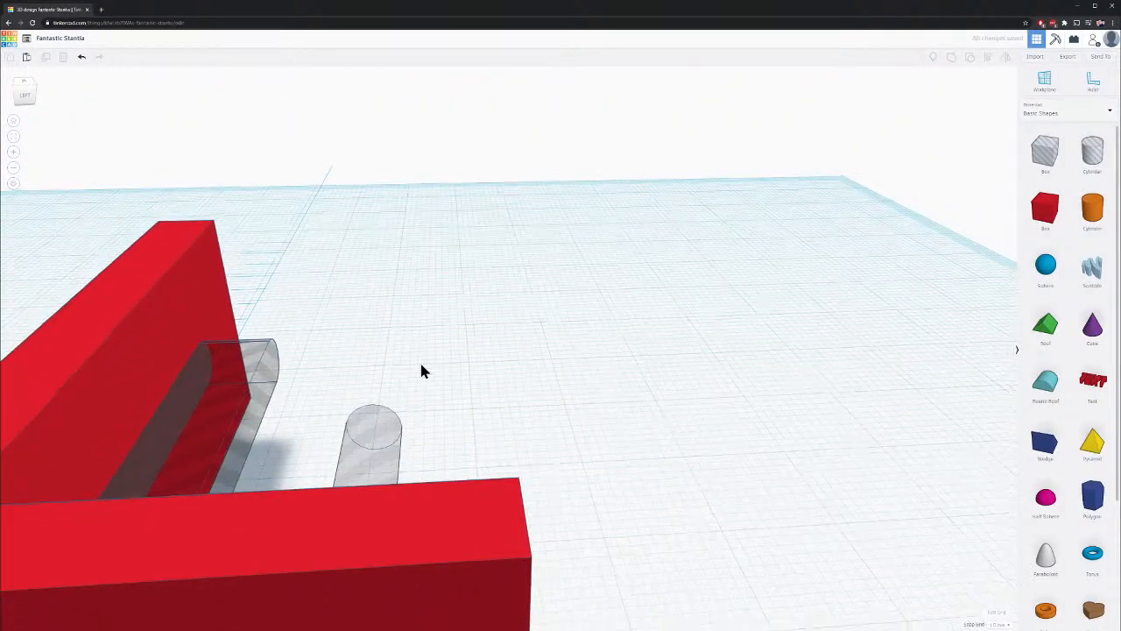
{"action": "left_click_drag", "start_coordinate": [410, 430], "coordinate": [339, 509]}
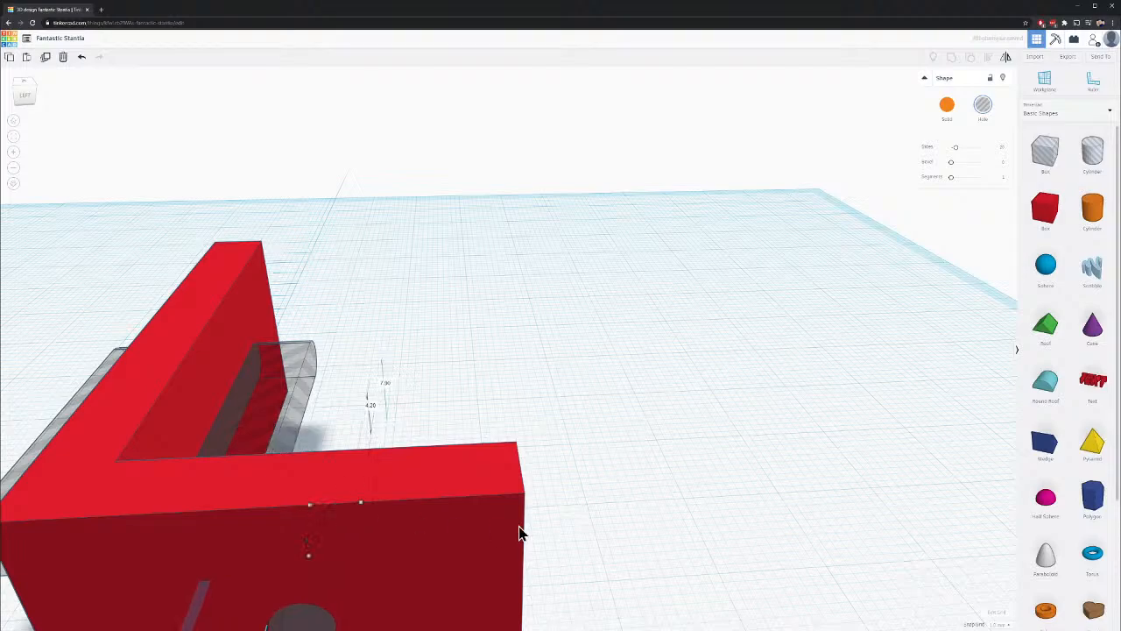
{"action": "right_click_drag", "start_coordinate": [520, 530], "coordinate": [807, 430]}
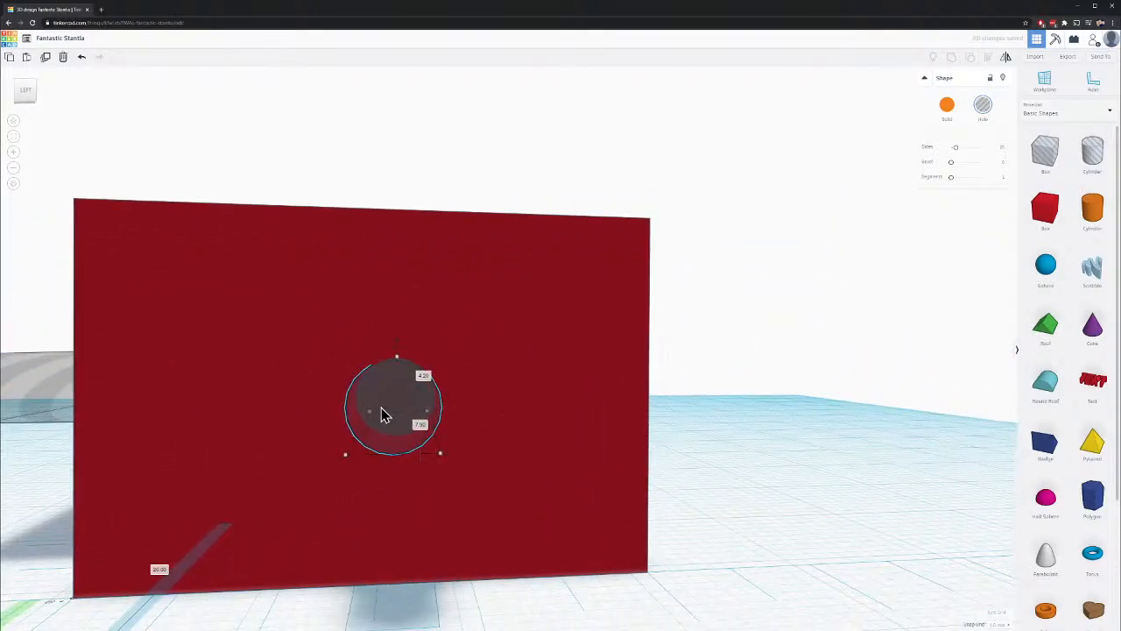
Slide the hole cylinder along the short wall toward the wall's free end
{"action": "left_click_drag", "start_coordinate": [382, 412], "coordinate": [435, 407]}
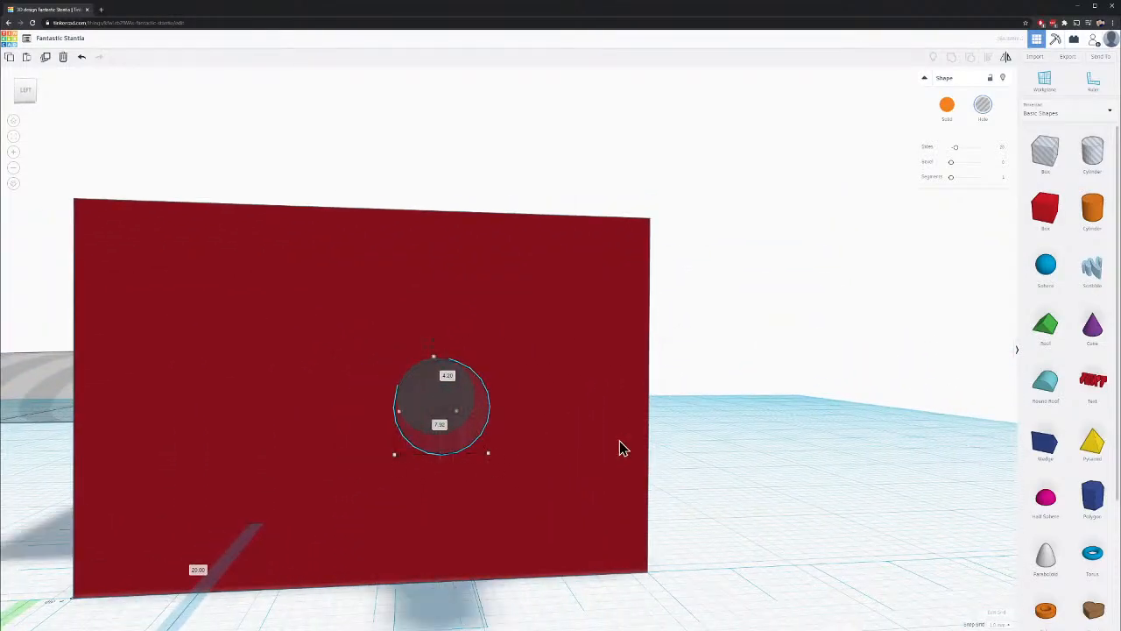
{"action": "right_click_drag", "start_coordinate": [621, 448], "coordinate": [706, 377]}
{"action": "left_click_drag", "start_coordinate": [704, 368], "coordinate": [699, 307]}
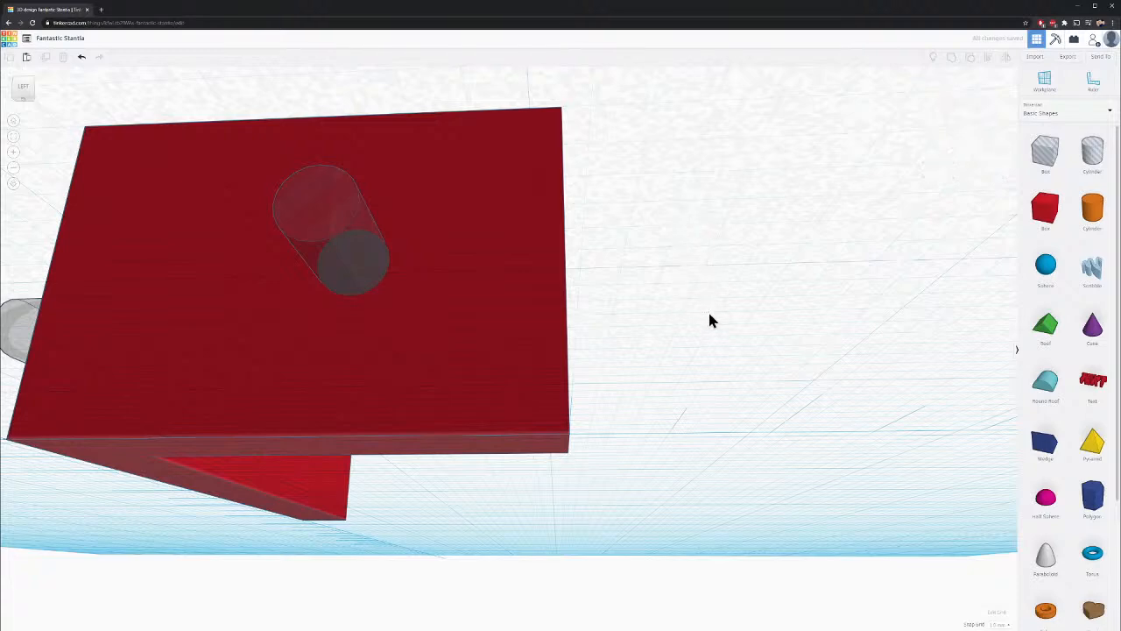
{"action": "right_click_drag", "start_coordinate": [708, 312], "coordinate": [679, 377]}
{"action": "left_click_drag", "start_coordinate": [415, 488], "coordinate": [421, 491]}
{"action": "left_click", "coordinate": [801, 458]}
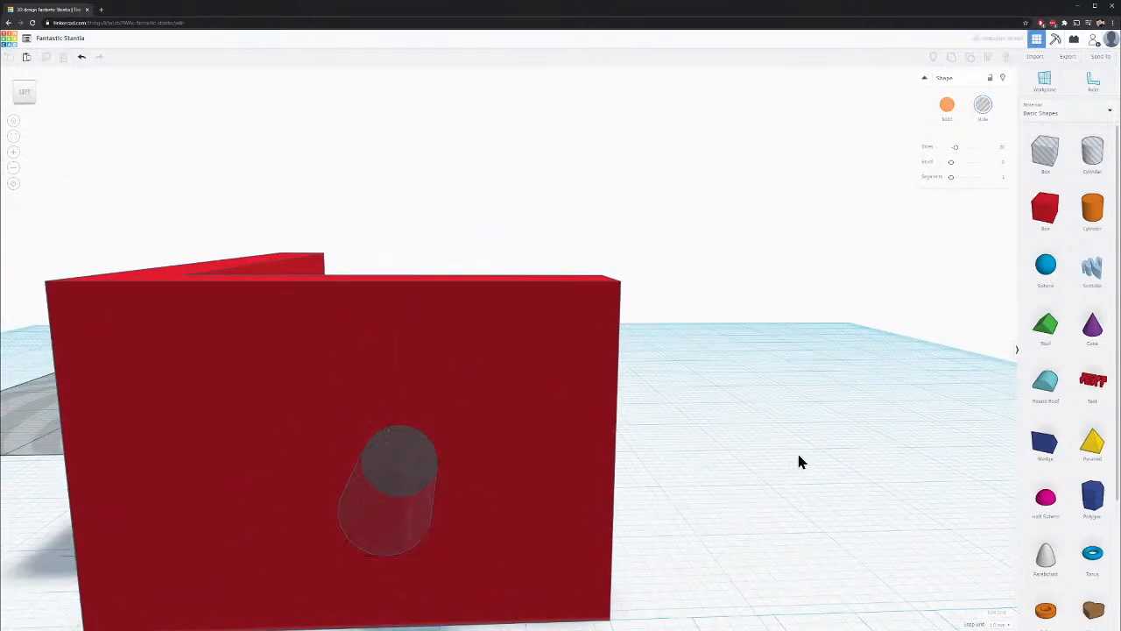
Try to align the hole cylinder with the red bracket
{"action": "left_click", "coordinate": [568, 368]}
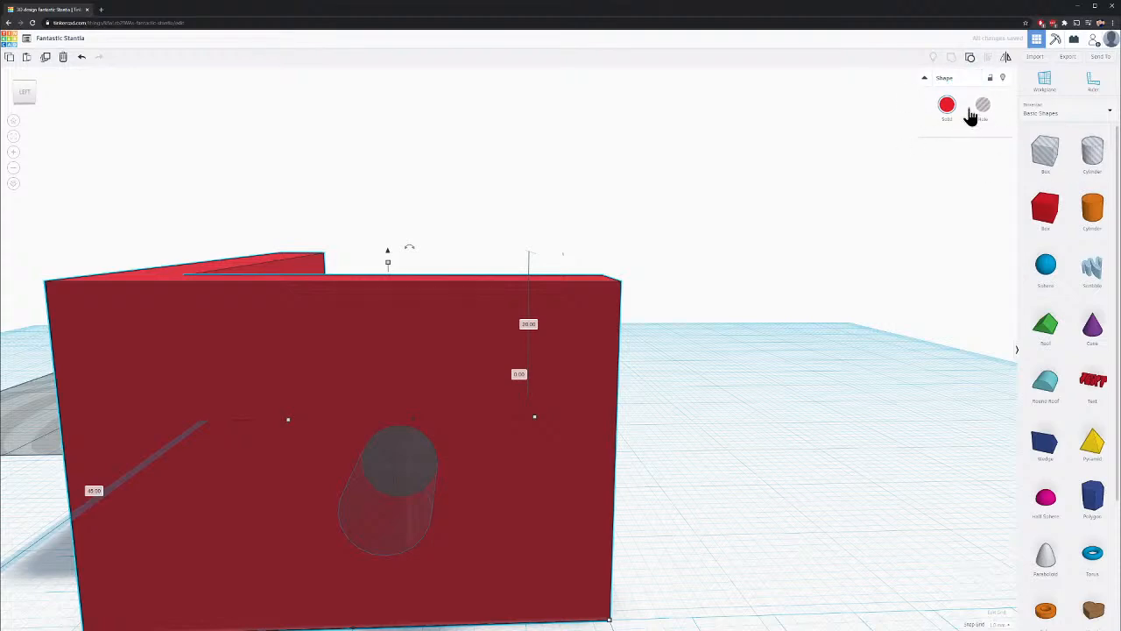
{"action": "left_click", "coordinate": [398, 465]}
{"action": "left_click", "coordinate": [623, 285], "text": "shift"}
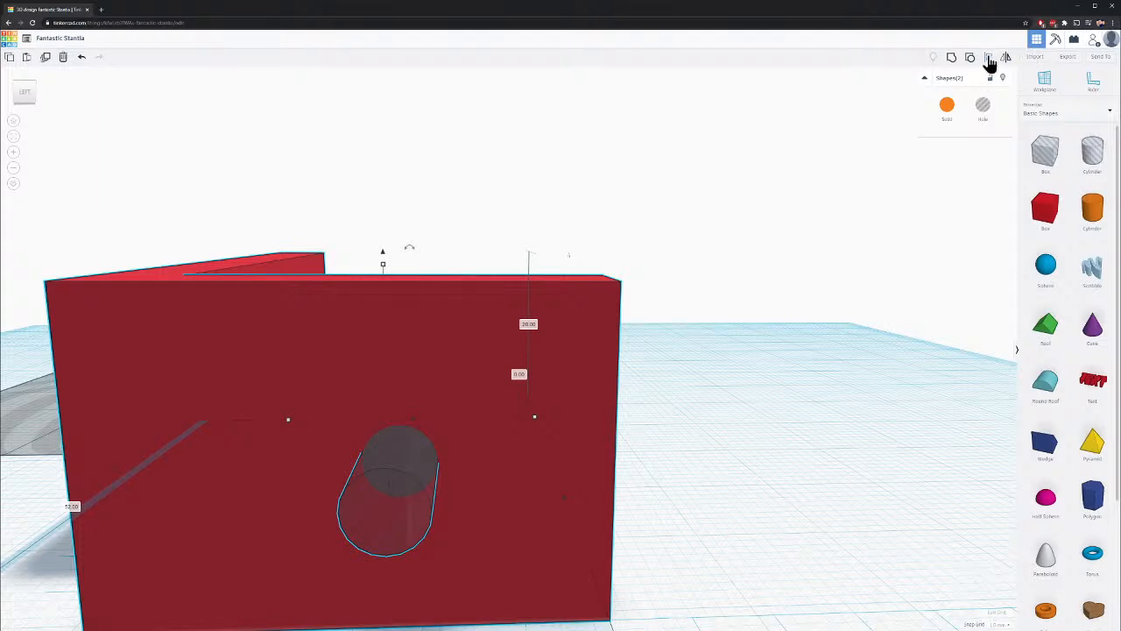
{"action": "left_click", "coordinate": [988, 58]}
{"action": "left_click", "coordinate": [664, 508]}
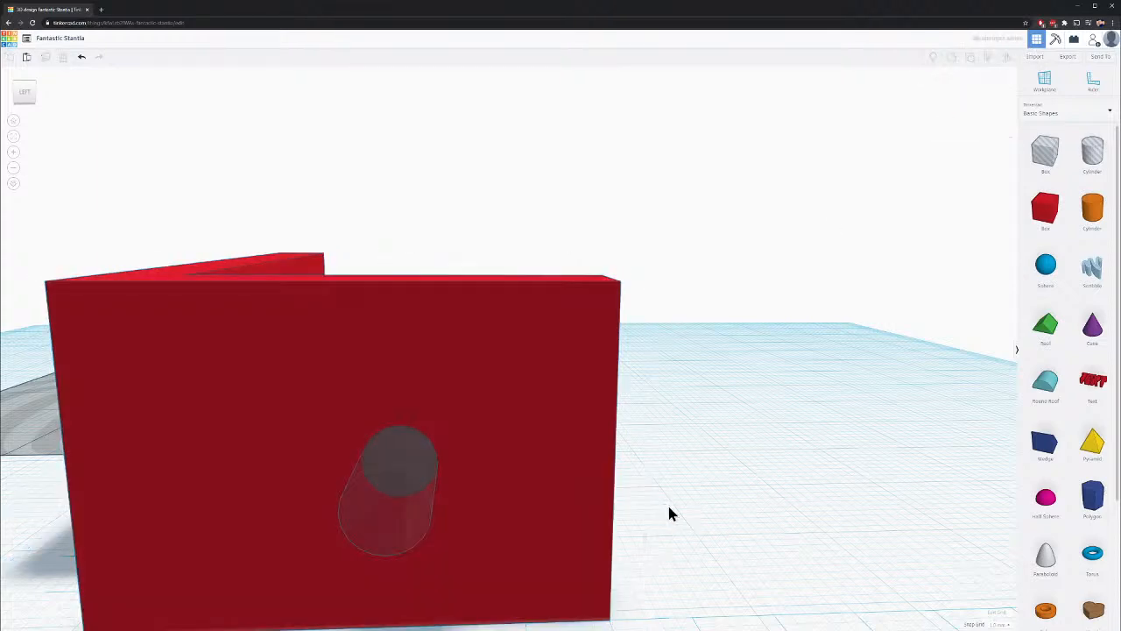
{"action": "left_click", "coordinate": [395, 459]}
{"action": "left_click", "coordinate": [435, 478], "text": "shift"}
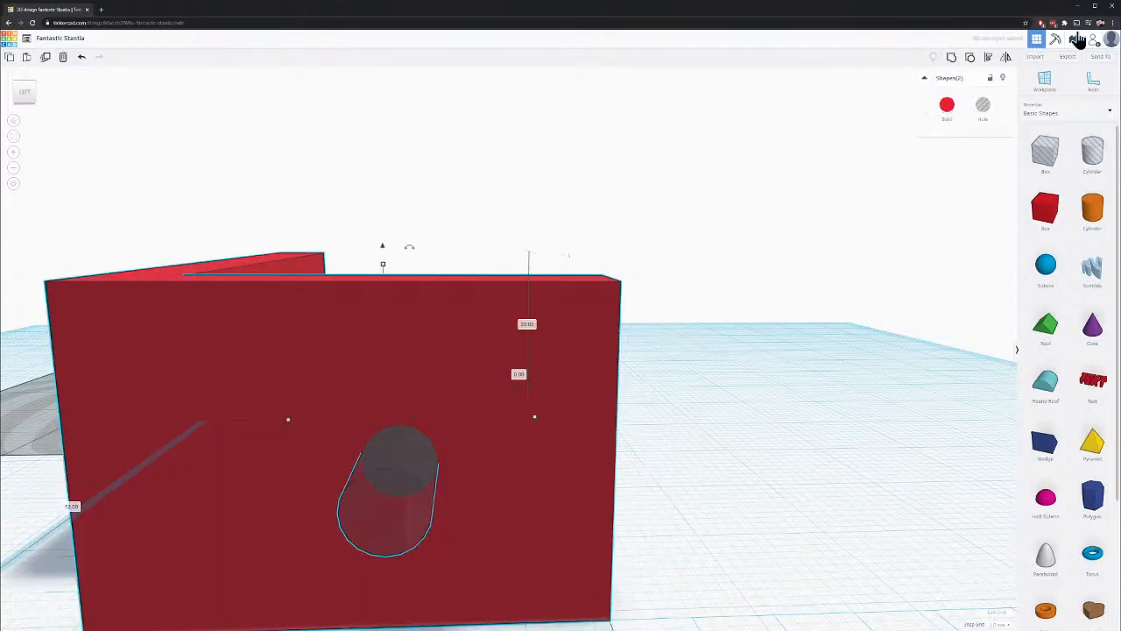
{"action": "left_click", "coordinate": [988, 58]}
{"action": "right_click_drag", "start_coordinate": [664, 542], "coordinate": [412, 522]}
{"action": "left_click", "coordinate": [650, 262]}
Group the bracket with both holes to cut the slot and the round hole out of its walls
{"action": "right_click_drag", "start_coordinate": [711, 494], "coordinate": [753, 473]}
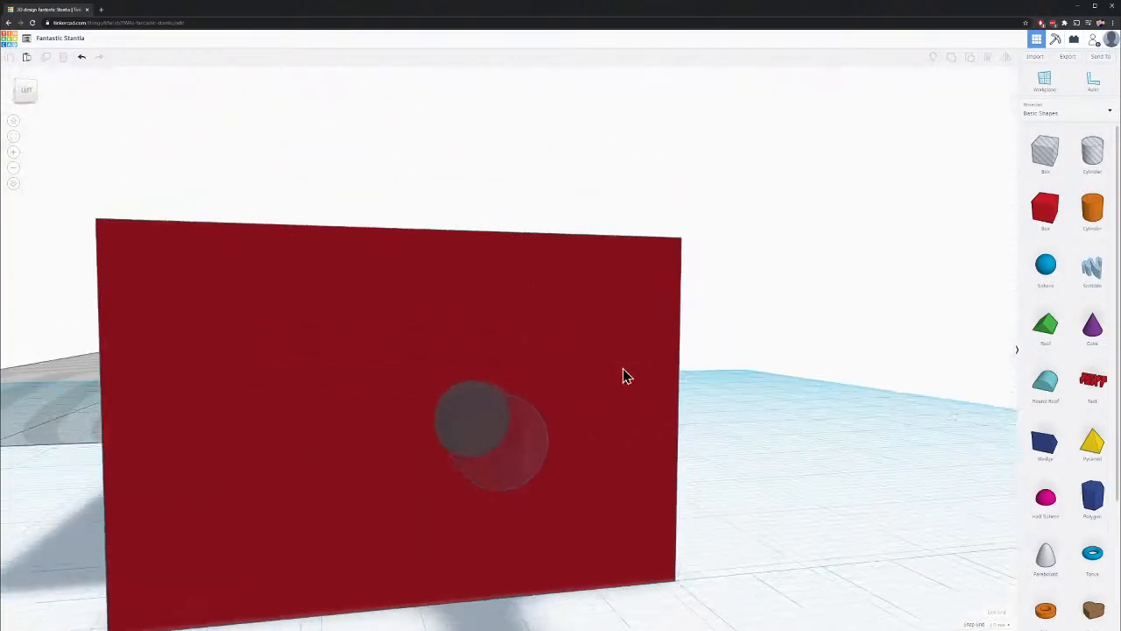
{"action": "scroll", "coordinate": [417, 207], "scroll_direction": "down", "scroll_amount": 4}
{"action": "key", "text": "ctrl+a"}
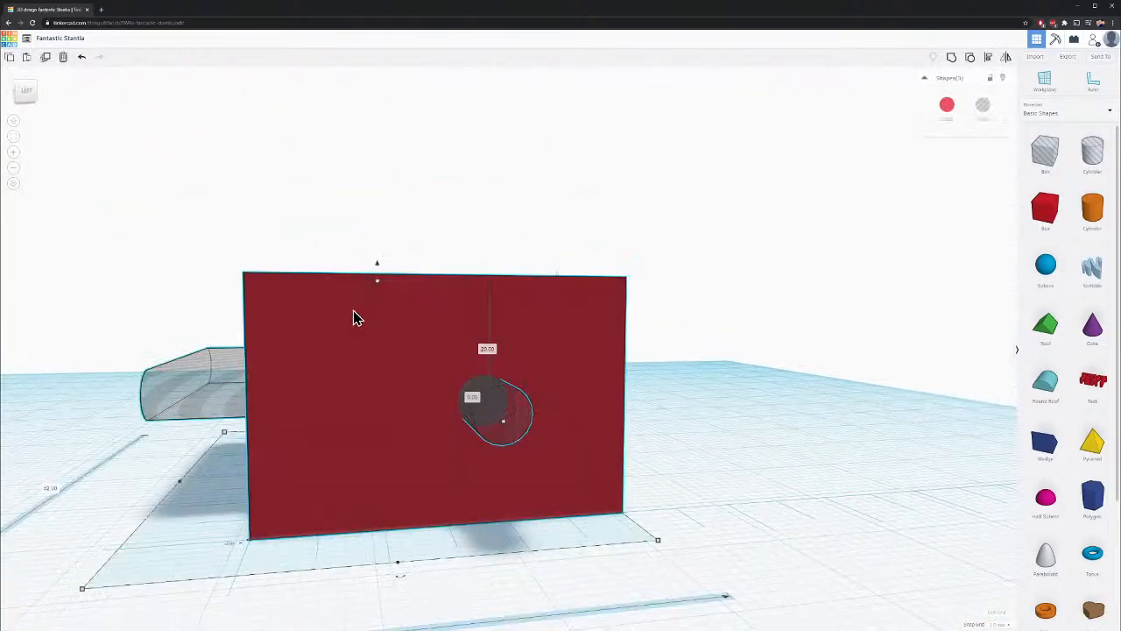
{"action": "left_click", "coordinate": [951, 59]}
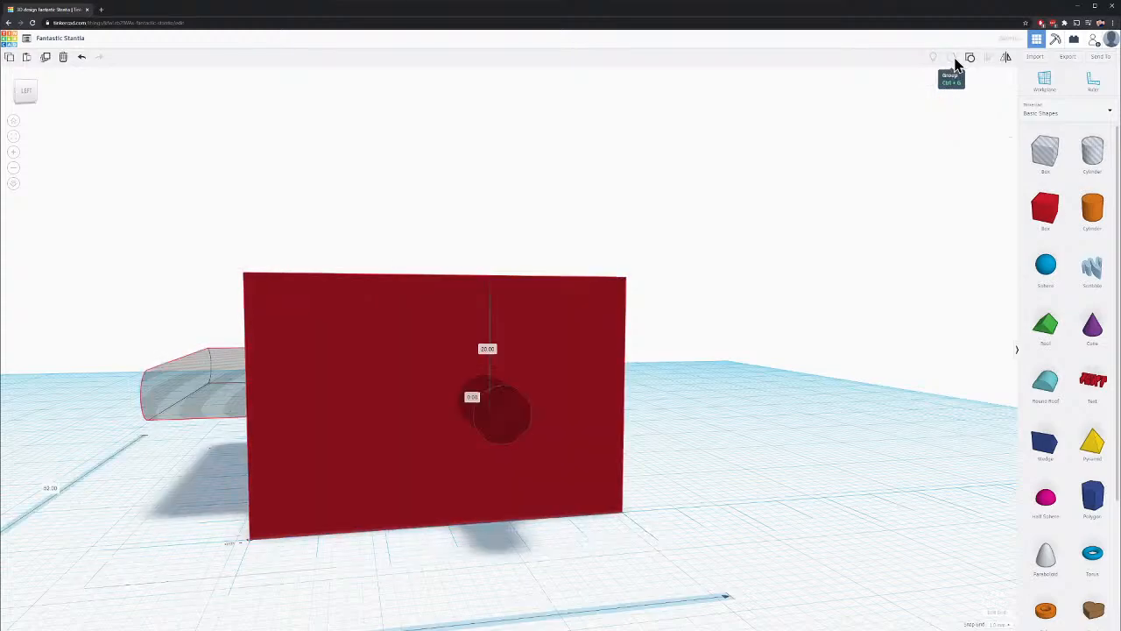
Examine the finished bracket from above and from the front, checking the slot and the round hole
{"action": "scroll", "coordinate": [375, 332], "scroll_direction": "down", "scroll_amount": 2}
{"action": "right_click_drag", "start_coordinate": [661, 194], "coordinate": [635, 329]}
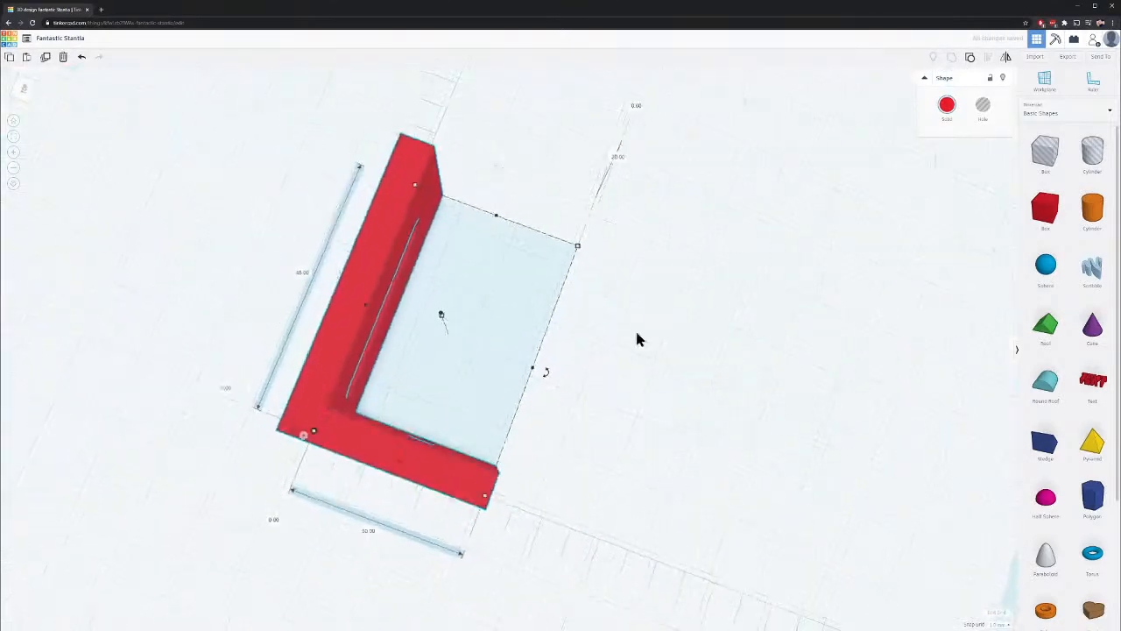
{"action": "middle_click_drag", "start_coordinate": [635, 329], "coordinate": [269, 307]}
{"action": "right_click_drag", "start_coordinate": [270, 306], "coordinate": [158, 131]}
{"action": "scroll", "coordinate": [452, 373], "scroll_direction": "up", "scroll_amount": 5}
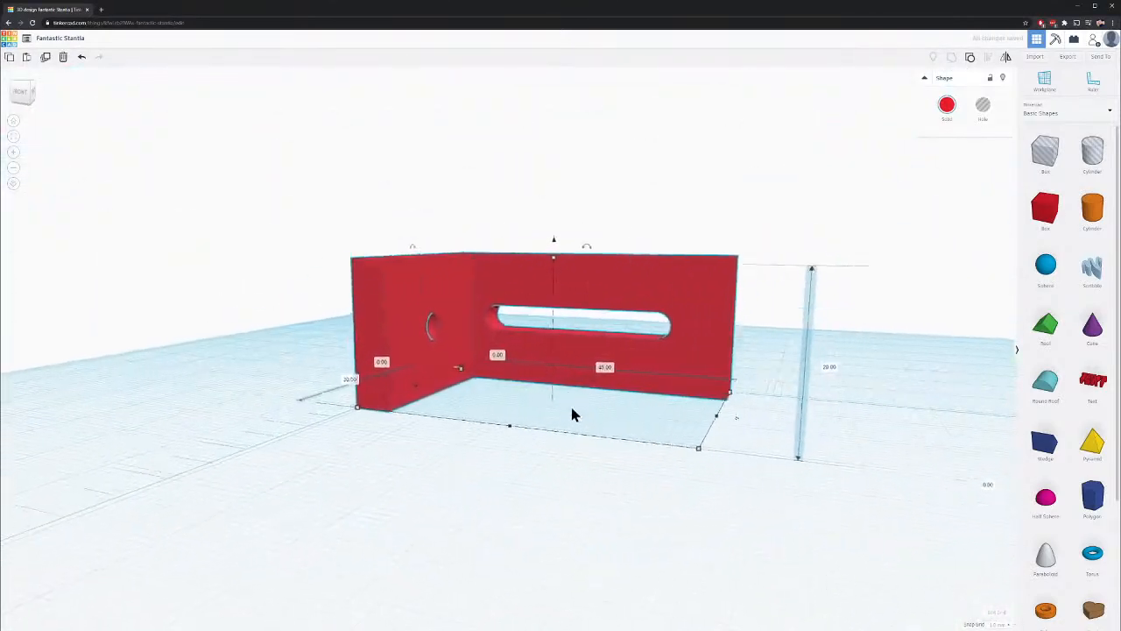
{"action": "right_click_drag", "start_coordinate": [453, 373], "coordinate": [280, 379]}
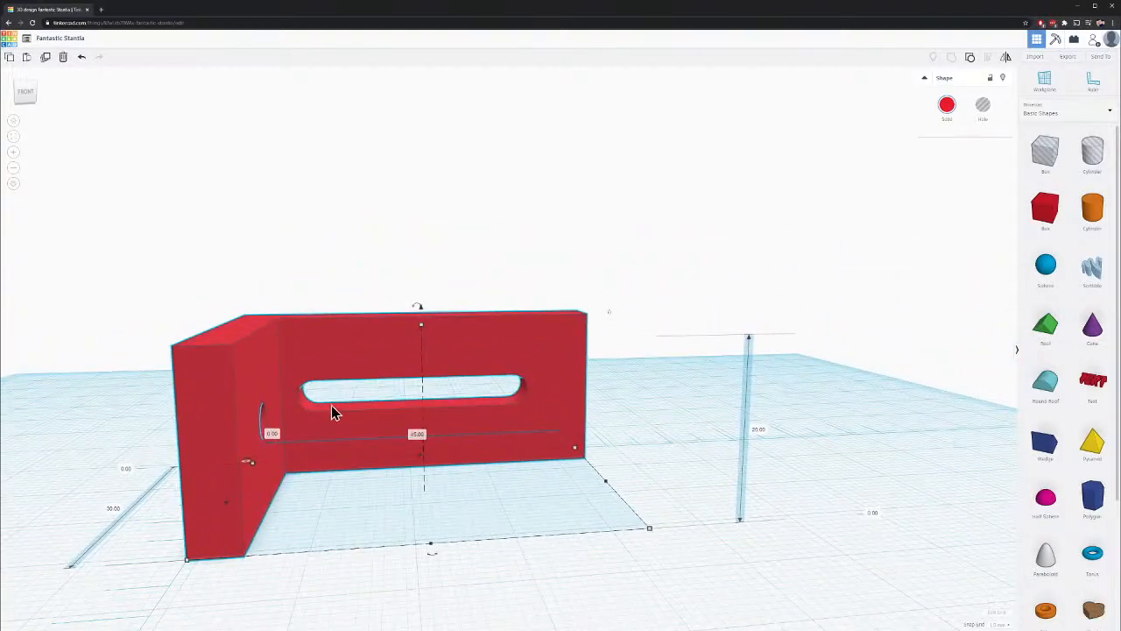
{"action": "right_click_drag", "start_coordinate": [532, 395], "coordinate": [475, 391]}
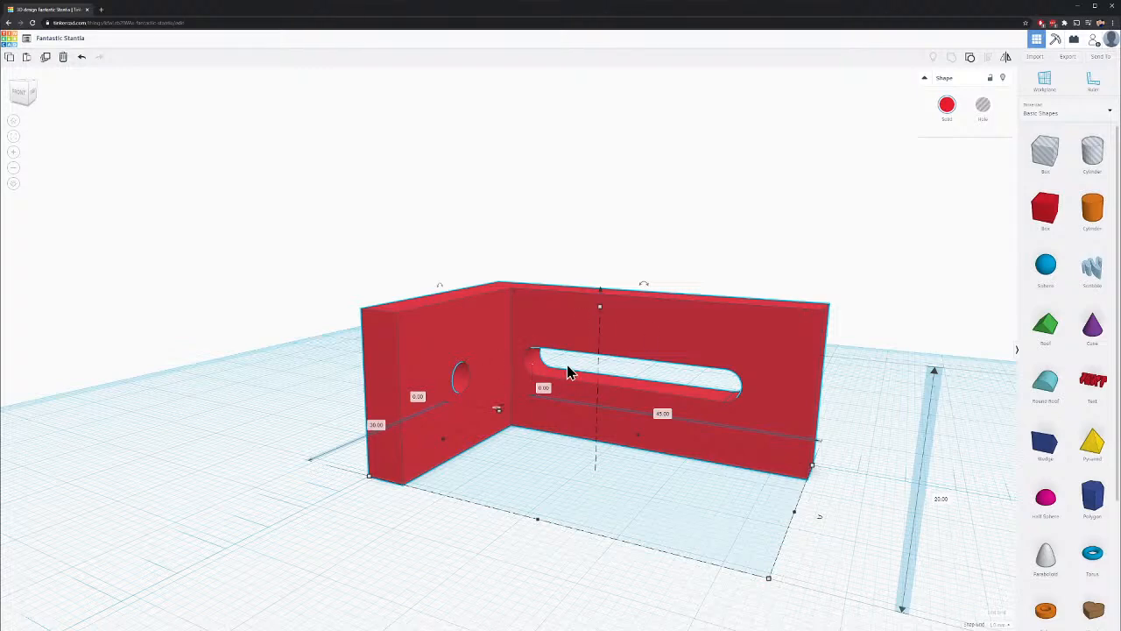
Inspect the bracket's inside faces from several angles, looking closely at the round hole in the short wall and the slot in the long wall
{"action": "right_click_drag", "start_coordinate": [411, 389], "coordinate": [237, 386]}
{"action": "middle_click_drag", "start_coordinate": [527, 408], "coordinate": [400, 438]}
{"action": "scroll", "coordinate": [510, 426], "scroll_direction": "up", "scroll_amount": 2}
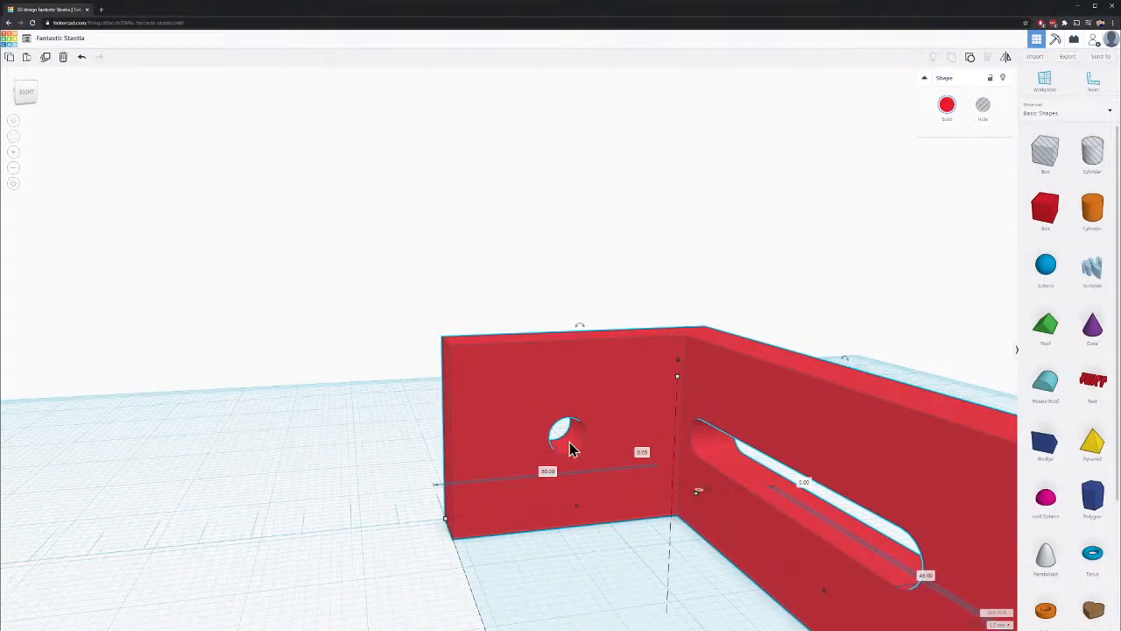
{"action": "scroll", "coordinate": [599, 457], "scroll_direction": "down", "scroll_amount": 2}
{"action": "scroll", "coordinate": [610, 463], "scroll_direction": "up", "scroll_amount": 2}
{"action": "right_click_drag", "start_coordinate": [878, 512], "coordinate": [841, 500]}
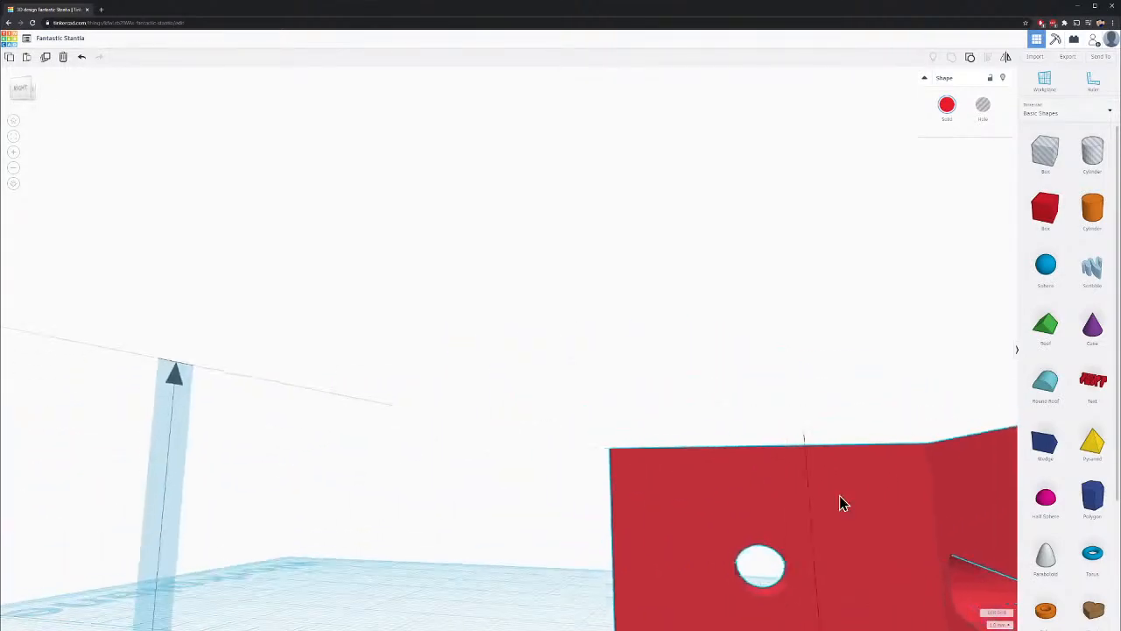
{"action": "right_click_drag", "start_coordinate": [583, 398], "coordinate": [915, 498]}
{"action": "middle_click_drag", "start_coordinate": [443, 400], "coordinate": [681, 343]}
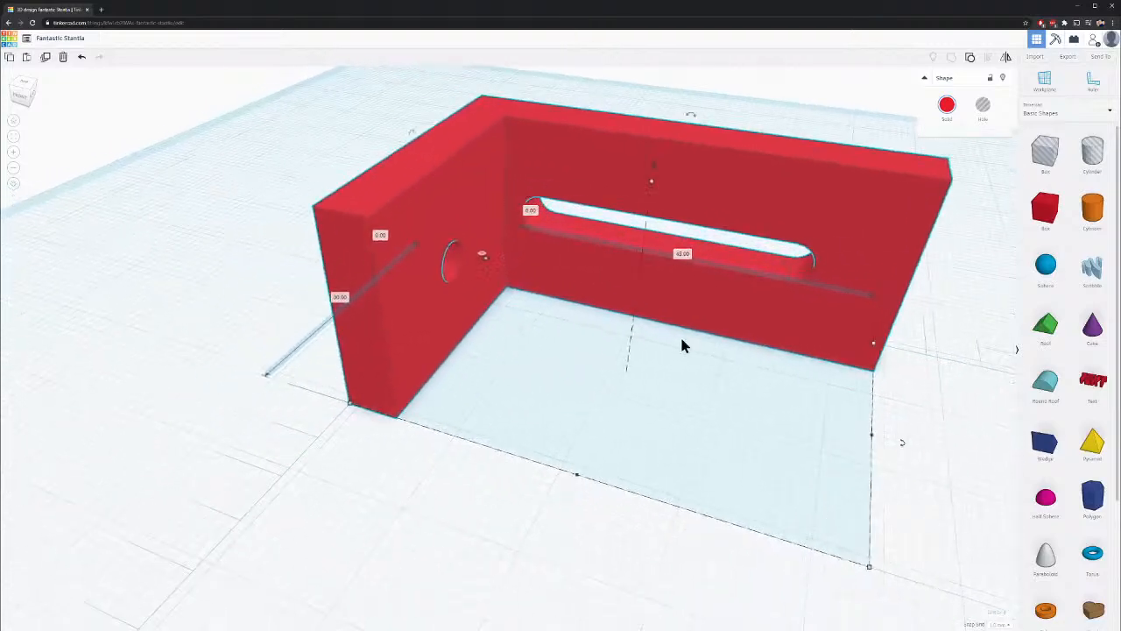
{"action": "right_click_drag", "start_coordinate": [681, 344], "coordinate": [718, 308]}
{"action": "middle_click_drag", "start_coordinate": [700, 368], "coordinate": [629, 324]}
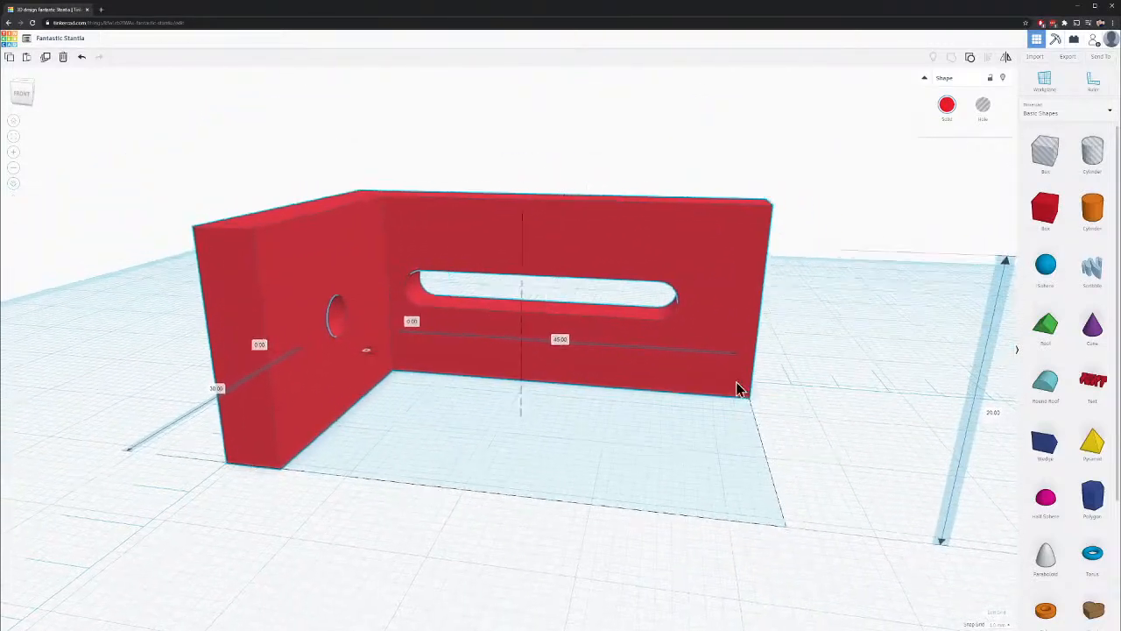
{"action": "right_click_drag", "start_coordinate": [752, 424], "coordinate": [667, 316]}
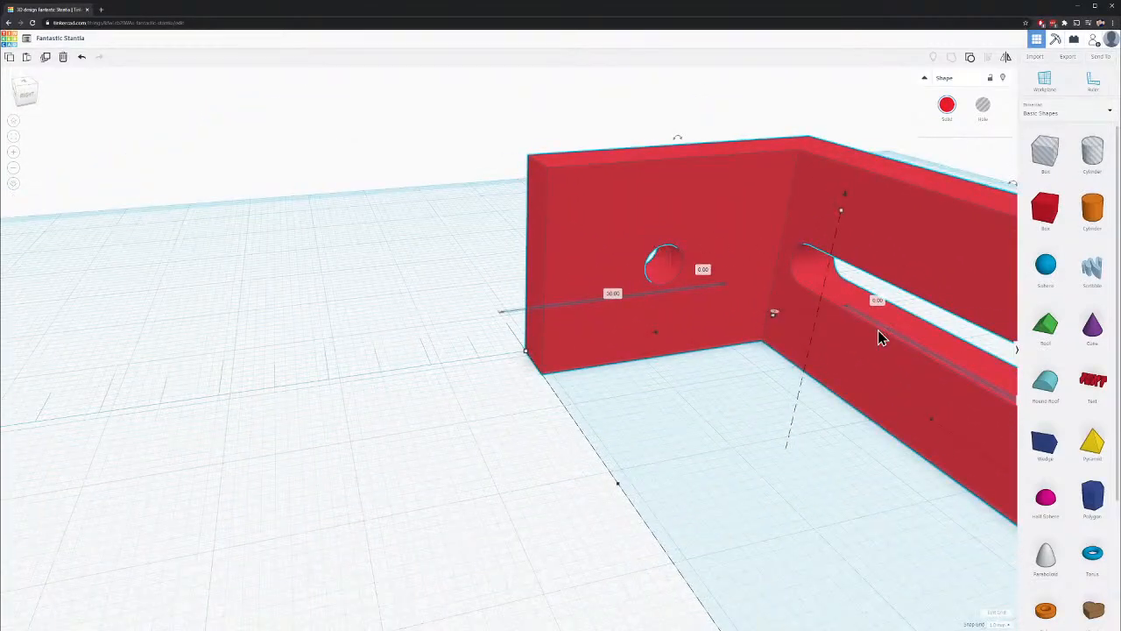
{"action": "right_click_drag", "start_coordinate": [293, 451], "coordinate": [337, 422]}
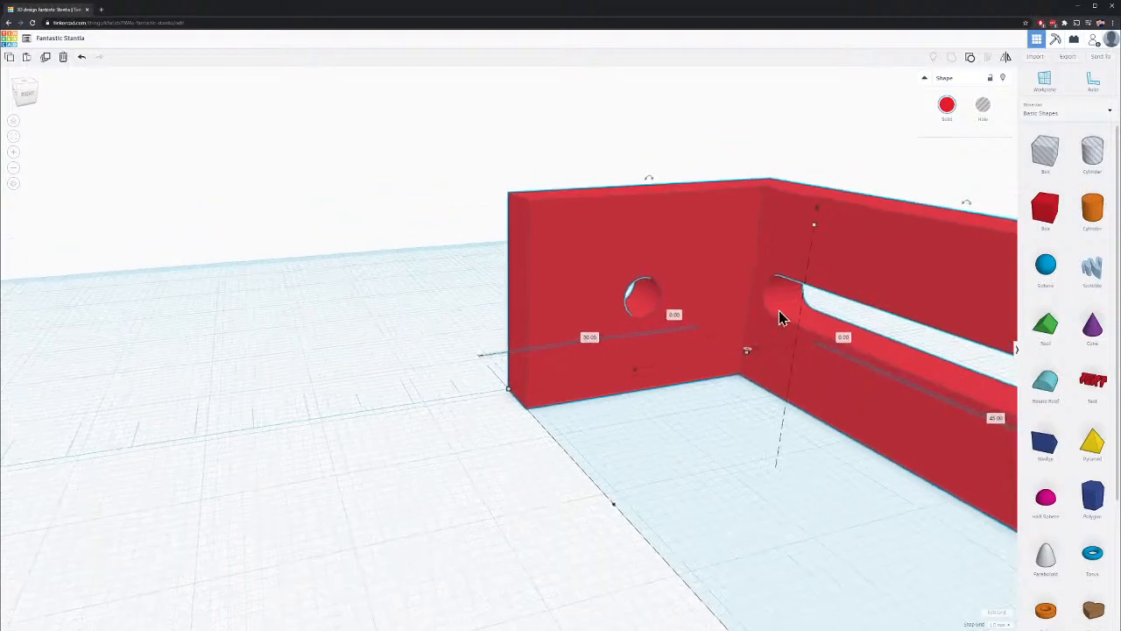
{"action": "scroll", "coordinate": [585, 451], "scroll_direction": "down", "scroll_amount": 6}
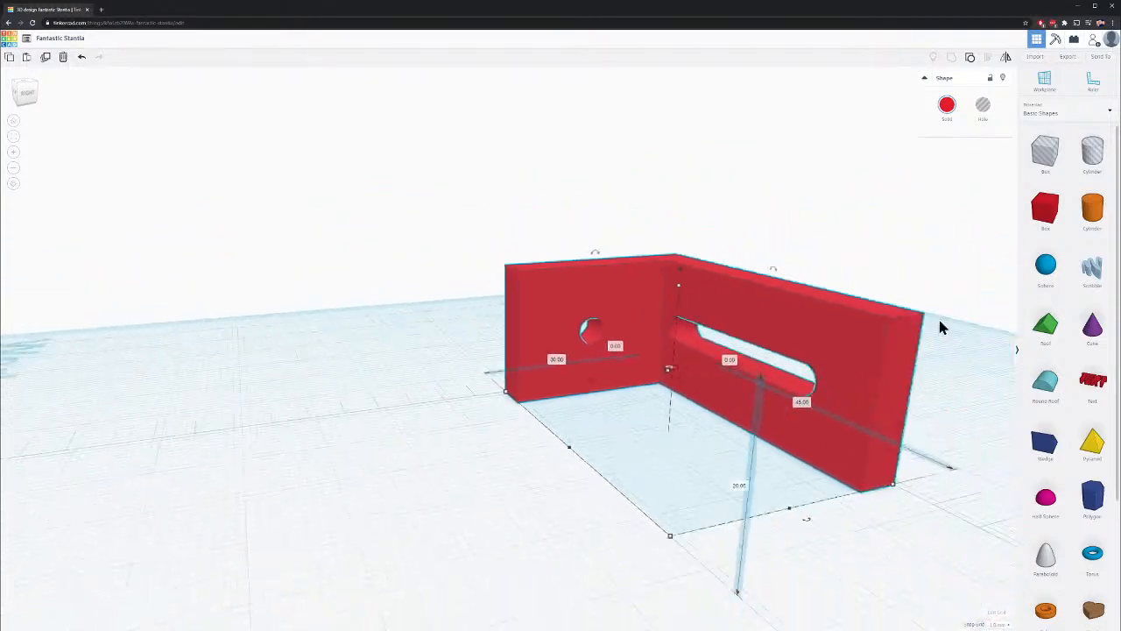
Rotate the bracket a quarter turn so the slotted long wall lies flat, and drop it onto the workplane
{"action": "middle_click_drag", "start_coordinate": [823, 331], "coordinate": [750, 409]}
{"action": "right_click_drag", "start_coordinate": [749, 409], "coordinate": [652, 414]}
{"action": "left_click", "coordinate": [562, 444]}
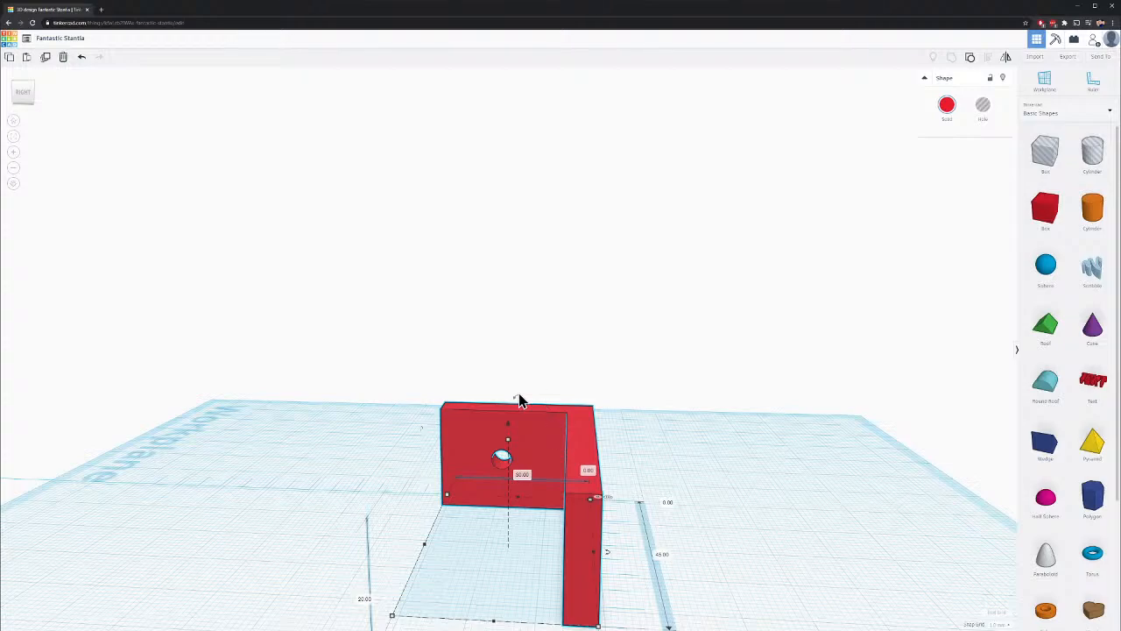
{"action": "left_click_drag", "start_coordinate": [519, 401], "coordinate": [587, 447]}
{"action": "right_click_drag", "start_coordinate": [586, 447], "coordinate": [340, 496]}
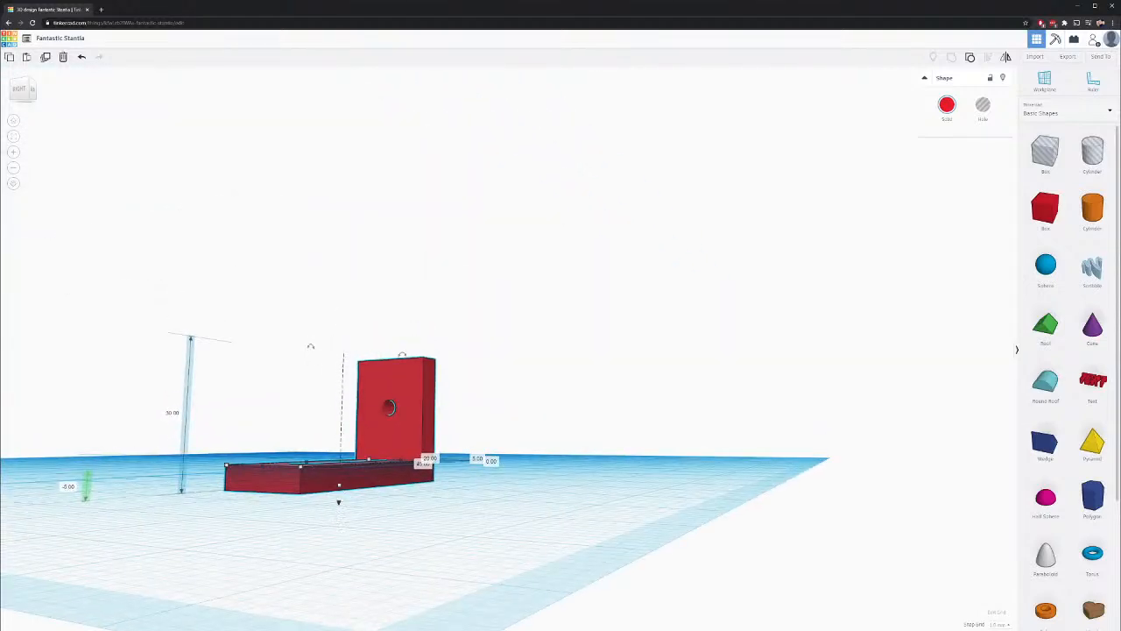
{"action": "key", "text": "d"}
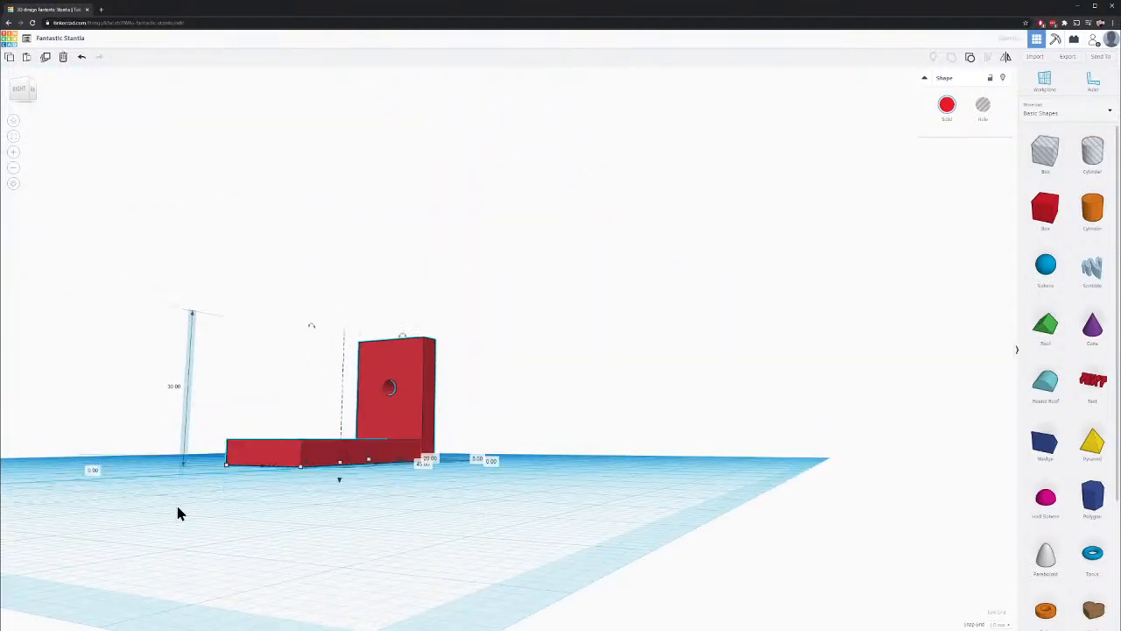
{"action": "right_click_drag", "start_coordinate": [235, 474], "coordinate": [520, 408]}
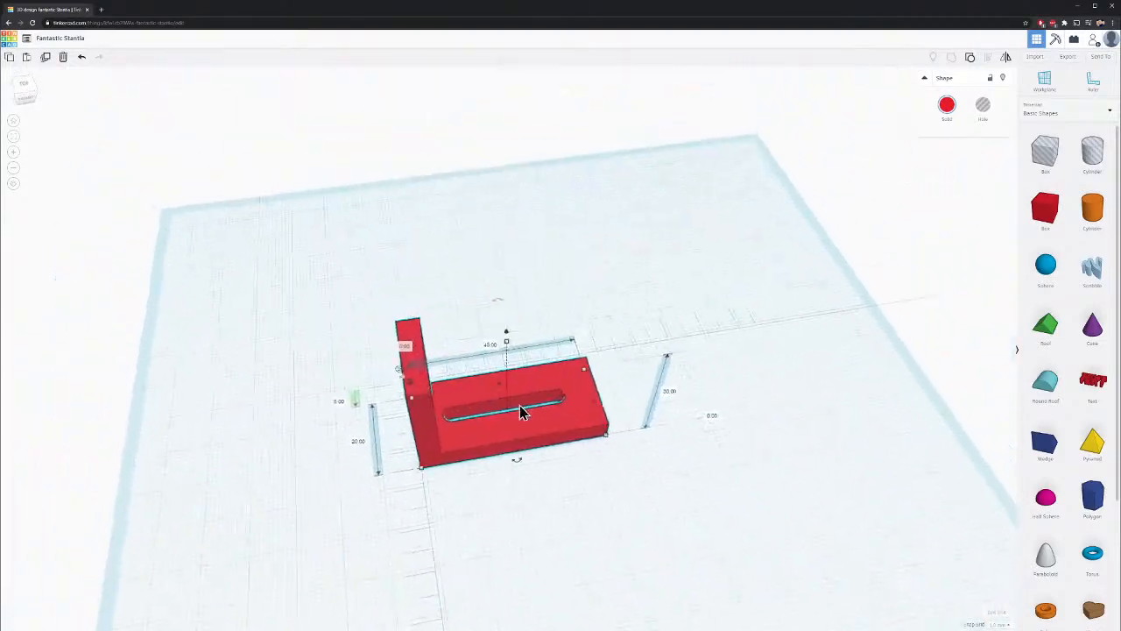
Export everything in the design as an STL file for 3D printing and open the downloaded file
{"action": "left_click", "coordinate": [621, 487]}
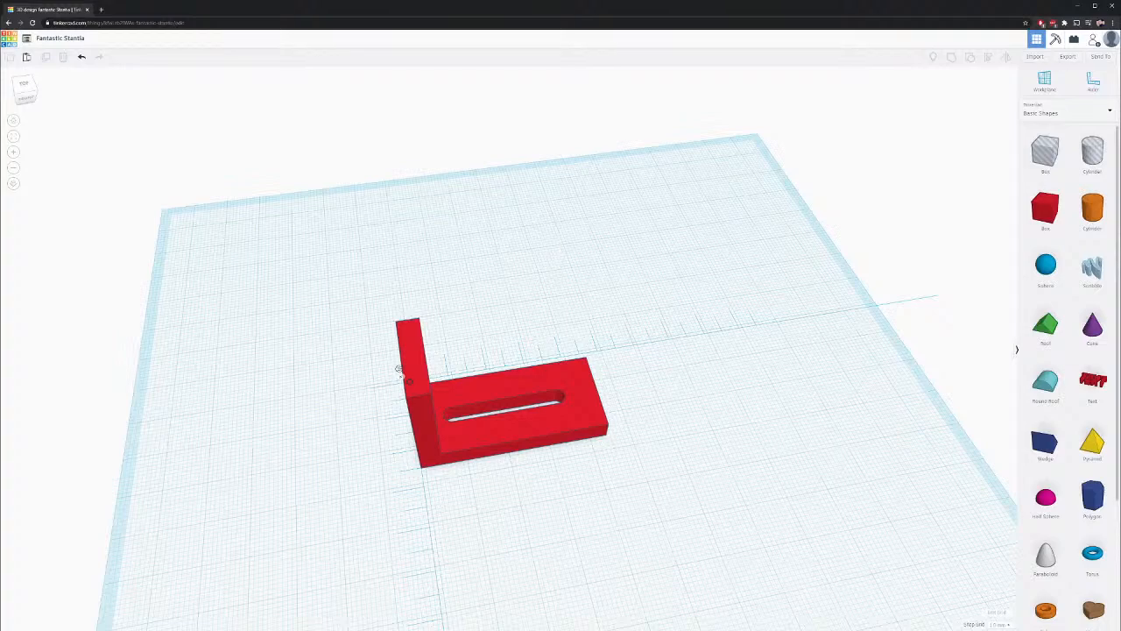
{"action": "left_click", "coordinate": [1067, 55]}
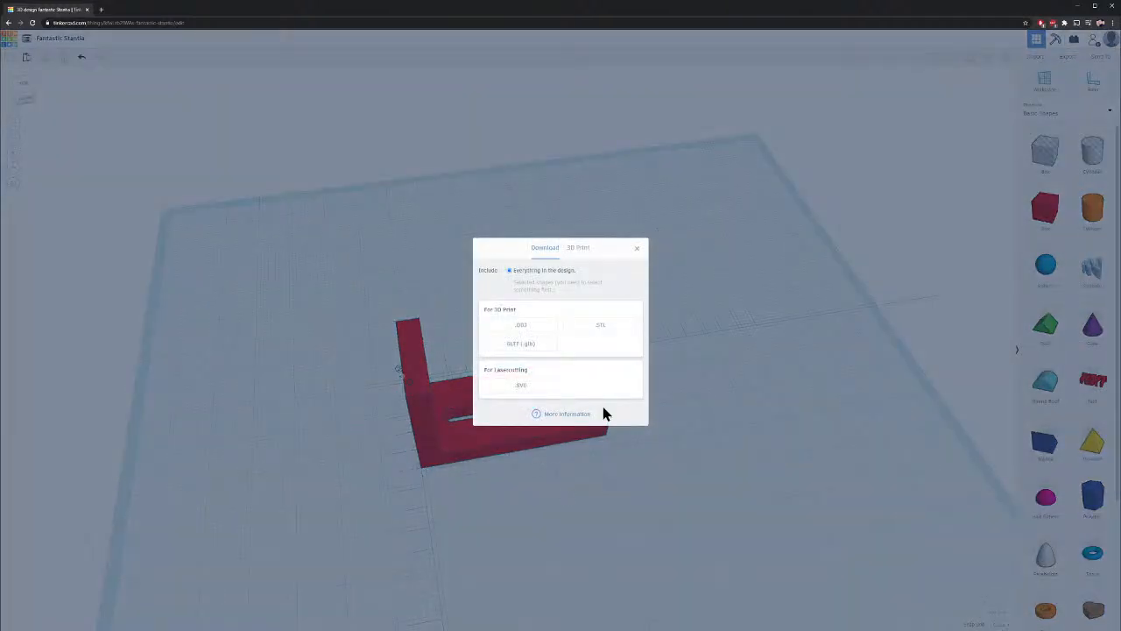
{"action": "left_click", "coordinate": [616, 325]}
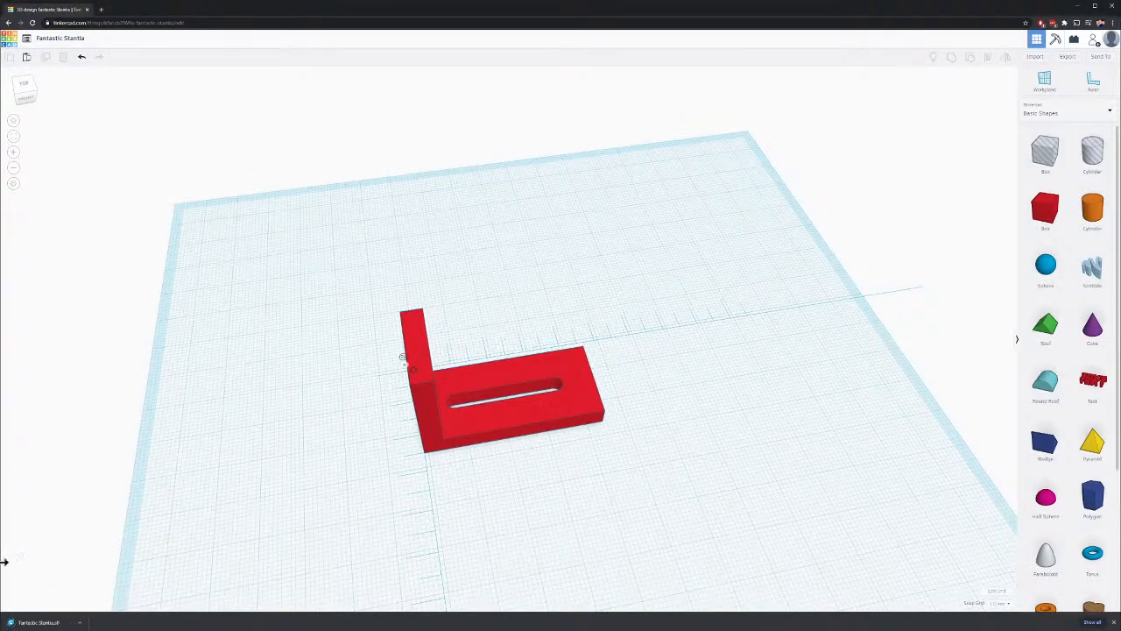
{"action": "left_click", "coordinate": [35, 622]}
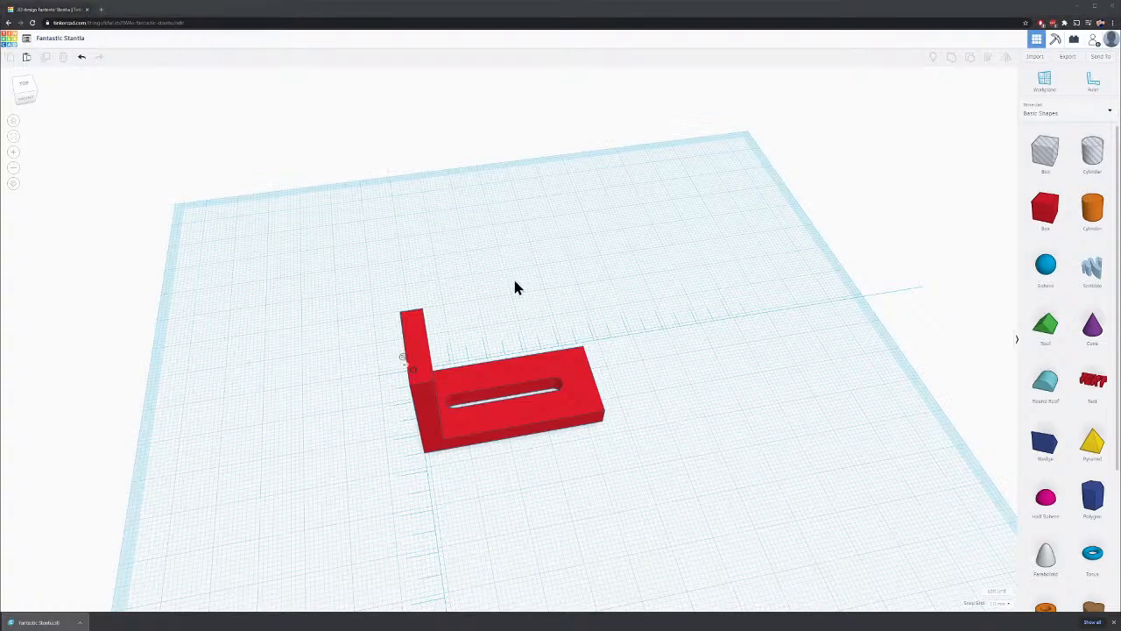
{"action": "scroll", "coordinate": [542, 298], "scroll_direction": "up", "scroll_amount": 2}
{"action": "scroll", "coordinate": [563, 363], "scroll_direction": "up", "scroll_amount": 5}
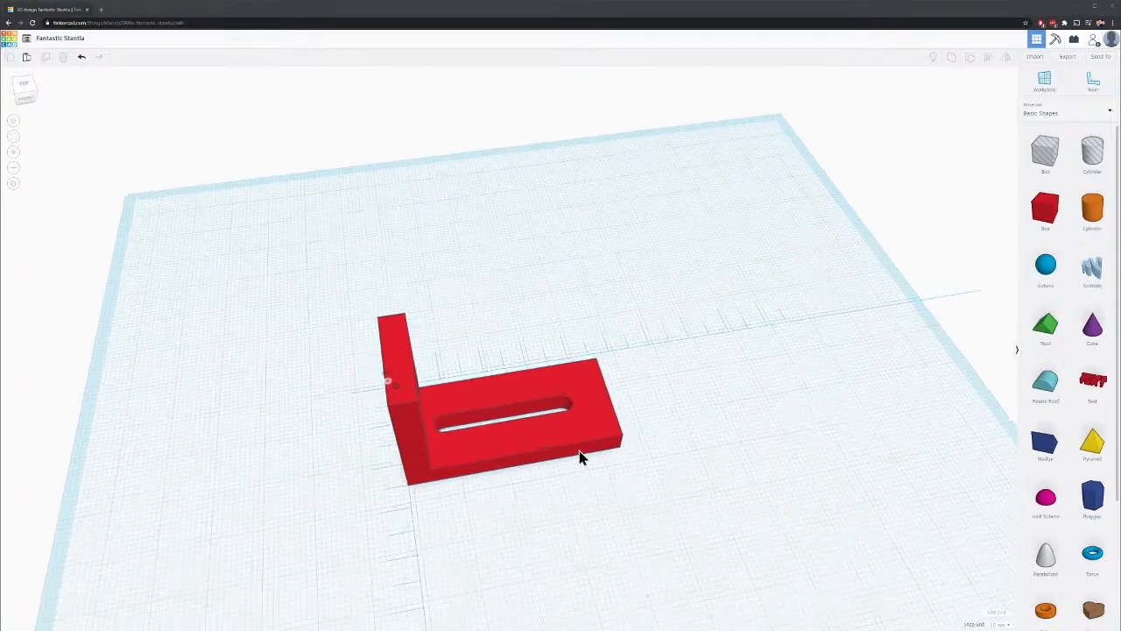